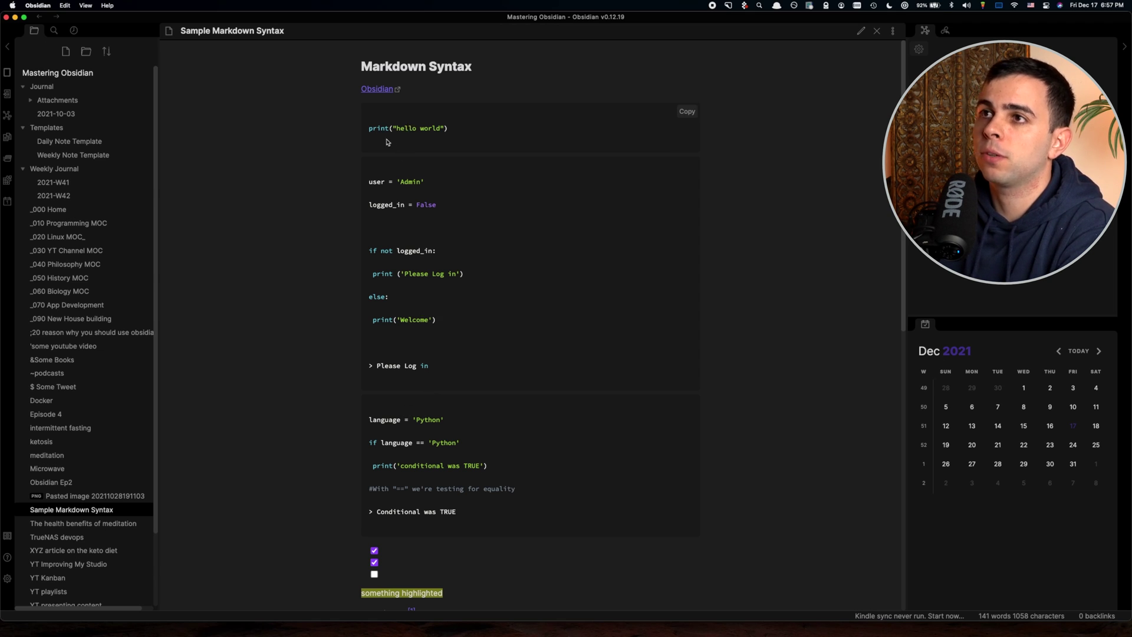
scroll(289, 48, down, 5)
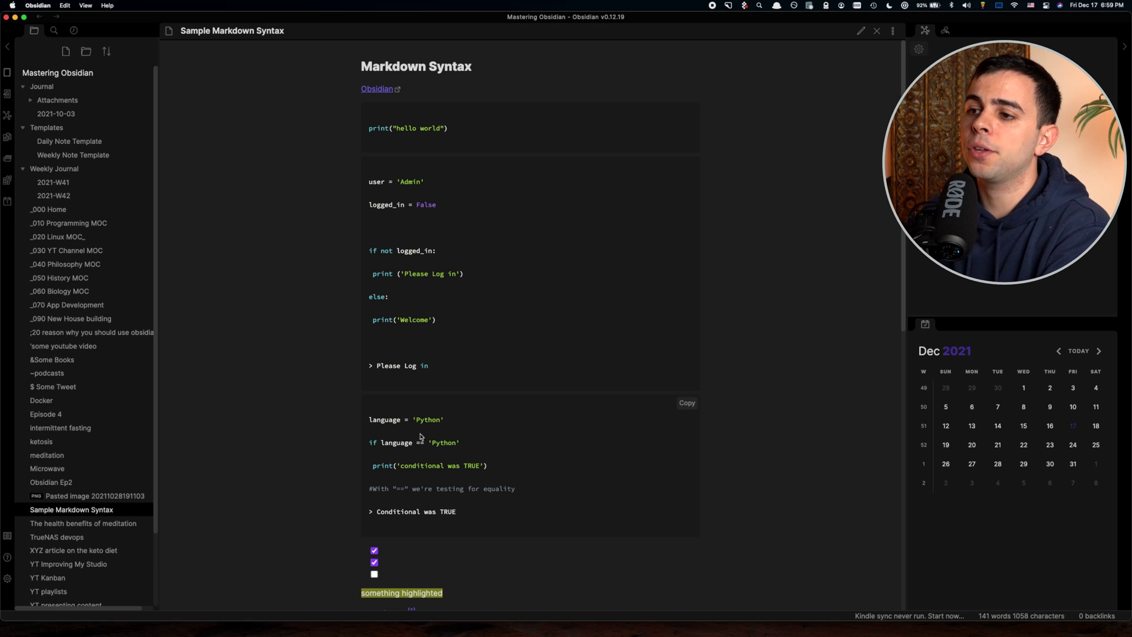
scroll(423, 437, down, 10)
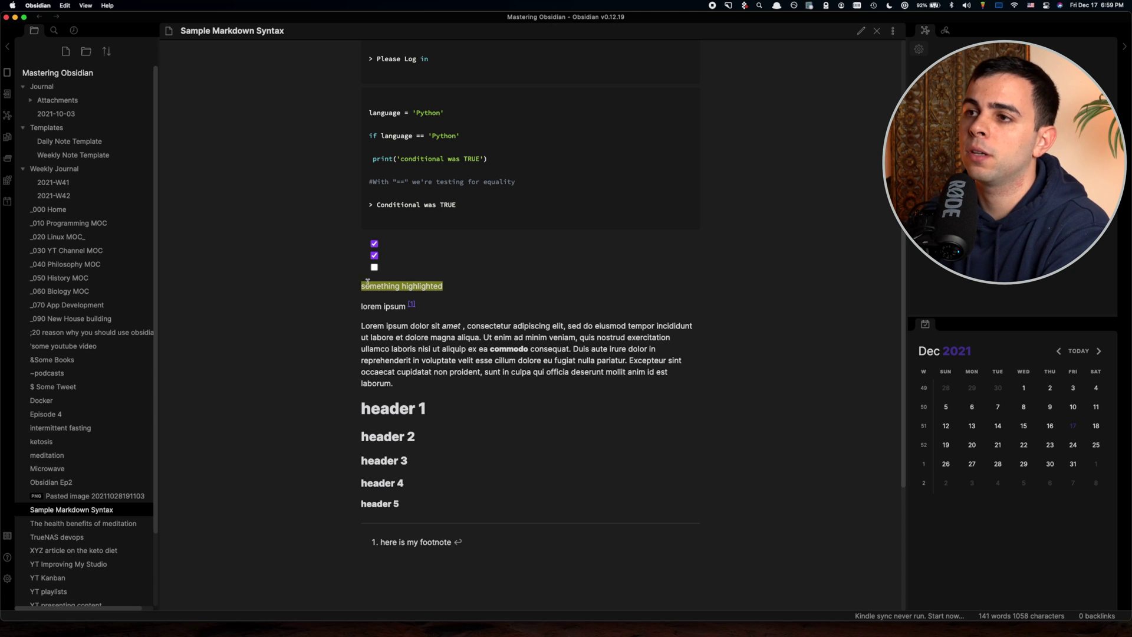
scroll(367, 283, up, 5)
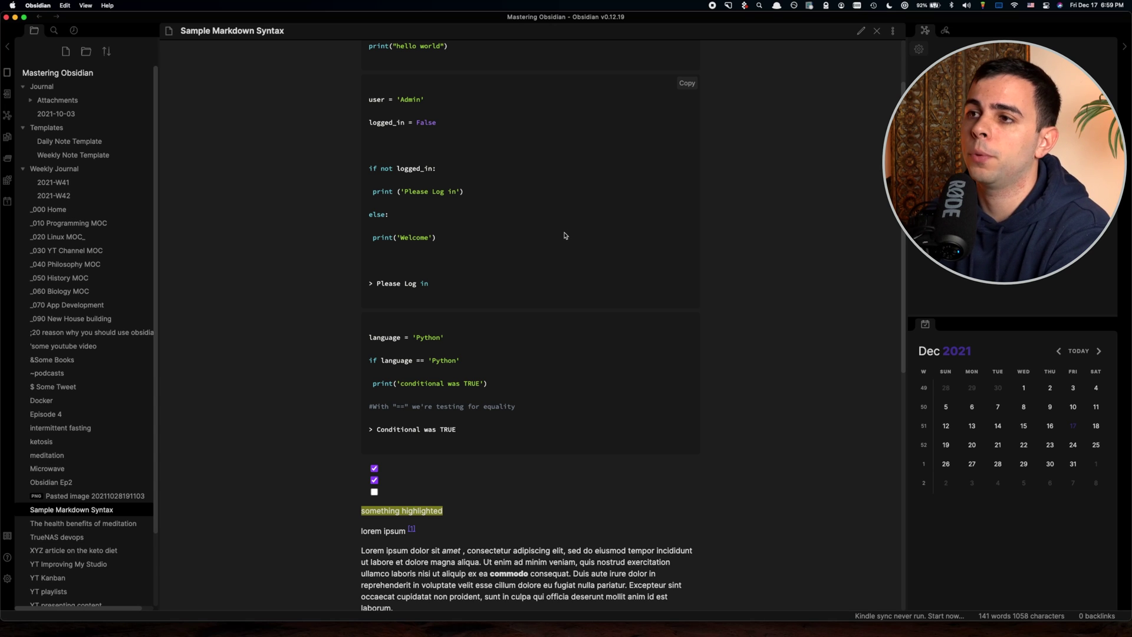
scroll(563, 237, up, 3)
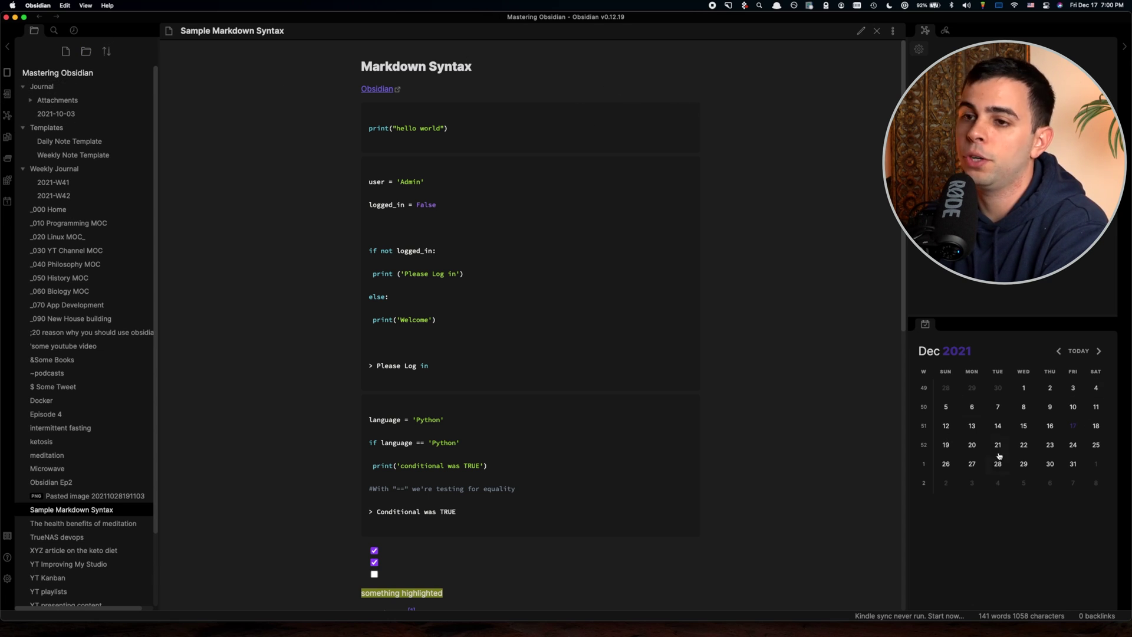
click(7, 578)
- From Appearance > Themes > Manage, browse the community themes and apply Dark Moss
key(Escape)
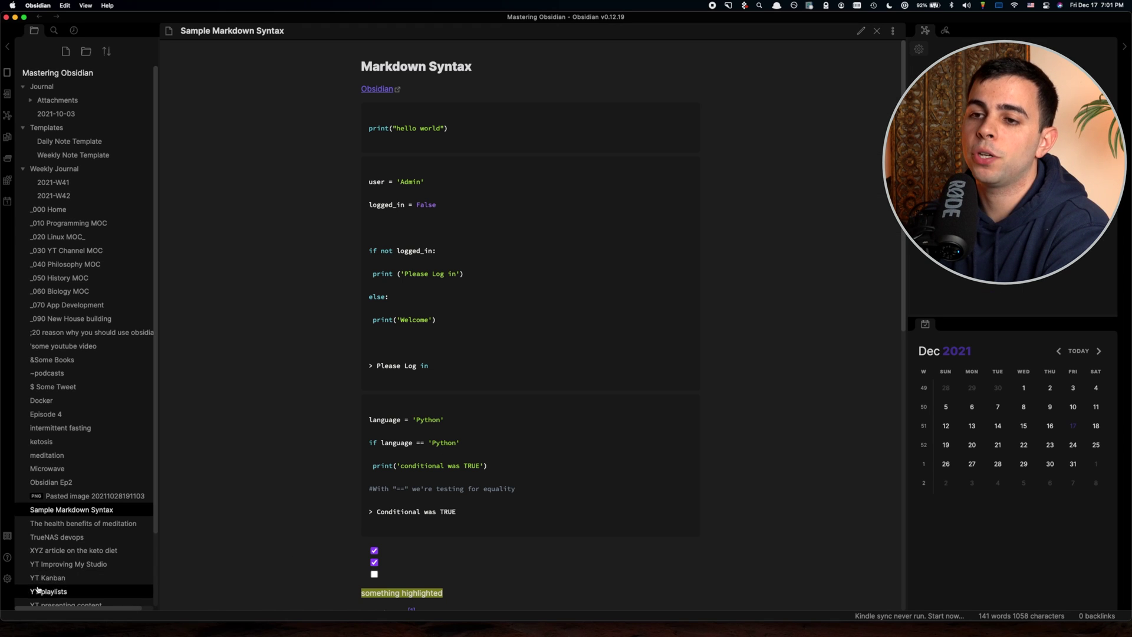
click(7, 579)
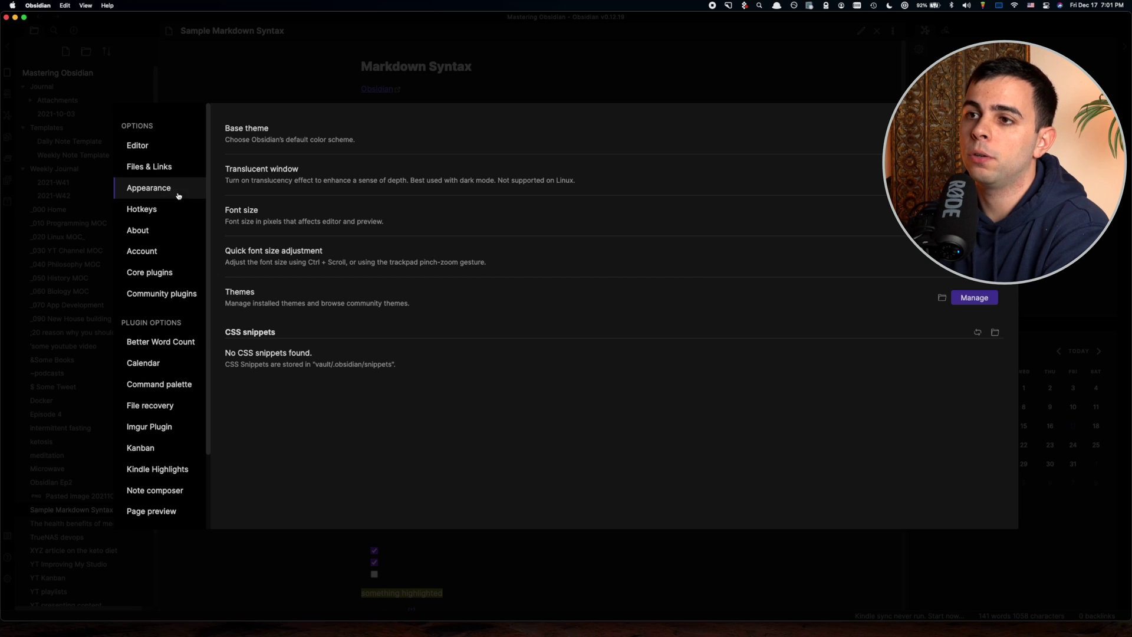
click(981, 301)
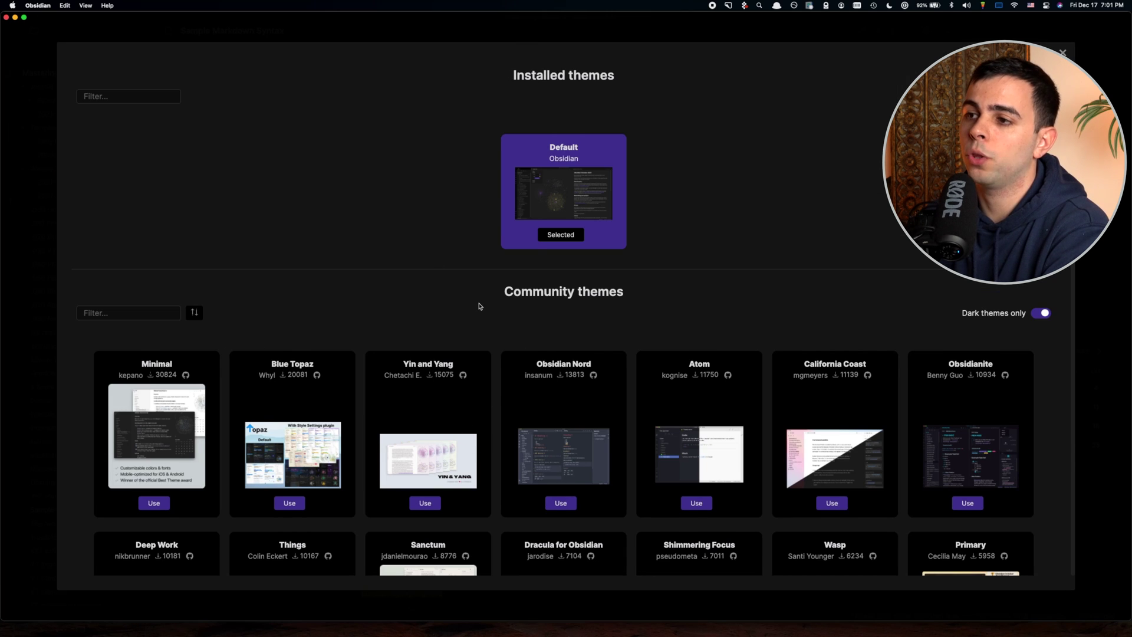
scroll(480, 306, down, 5)
scroll(684, 173, up, 2)
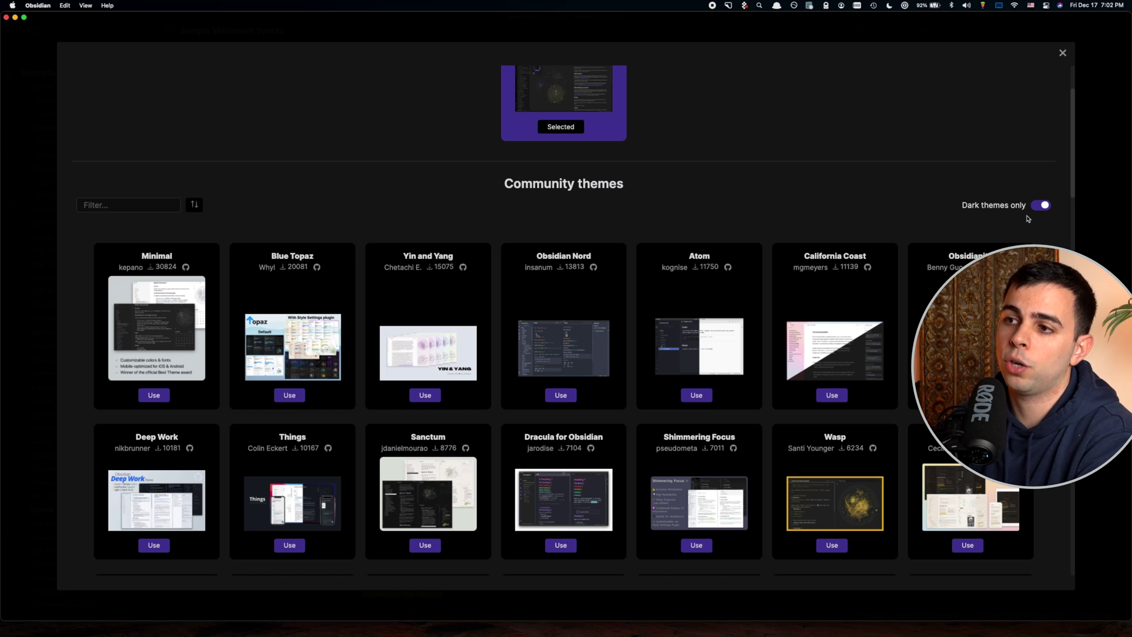
scroll(547, 295, up, 3)
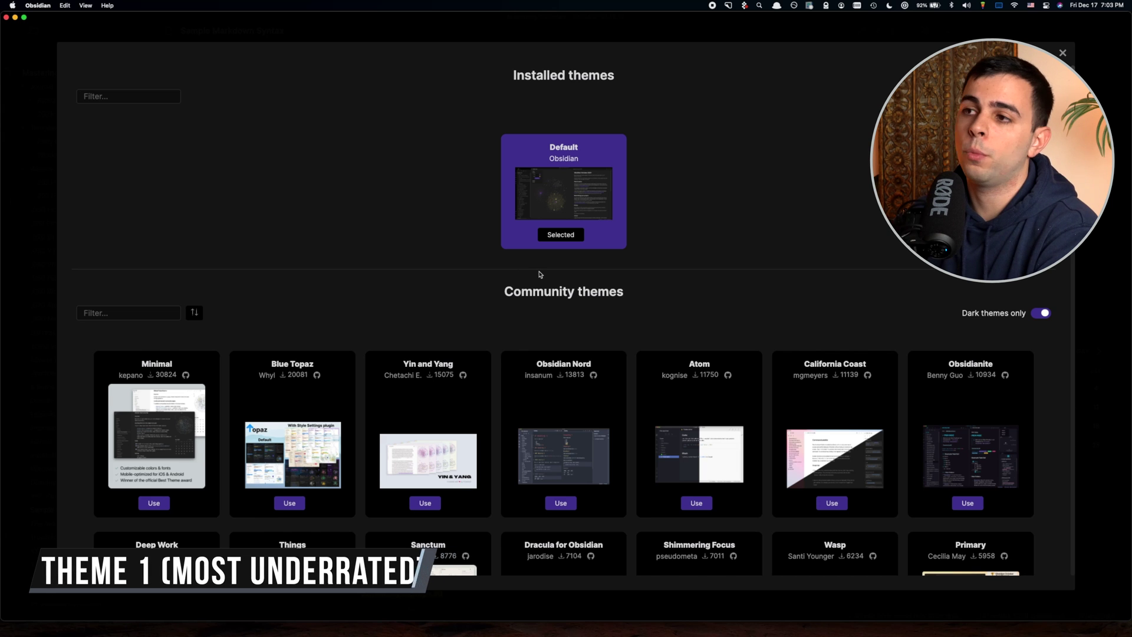
scroll(533, 275, down, 3)
scroll(541, 276, down, 12)
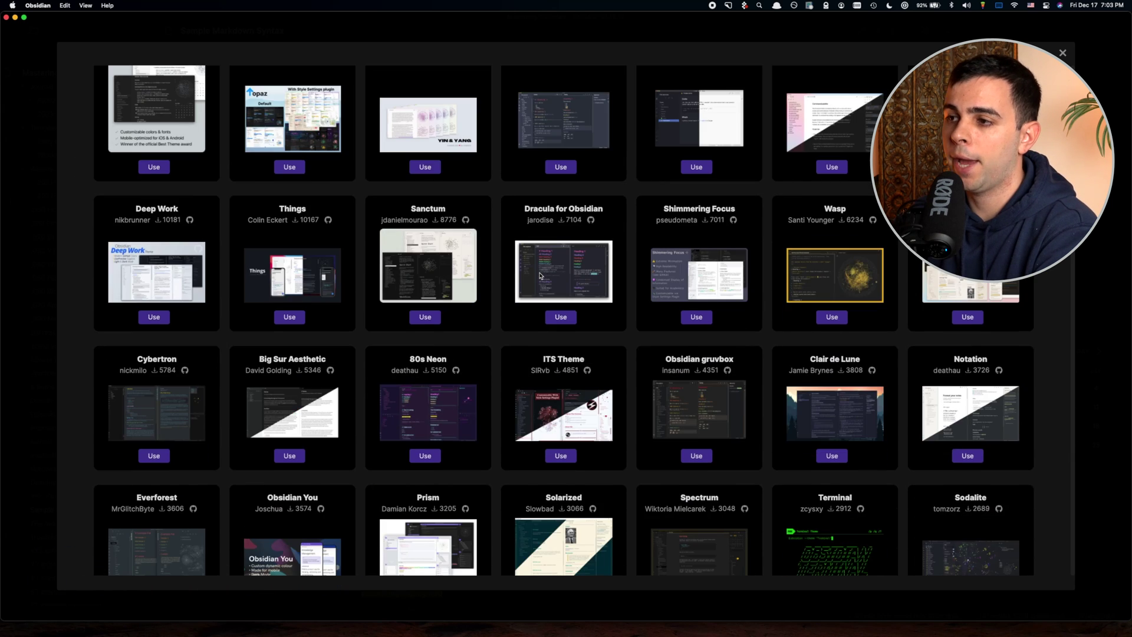
scroll(540, 276, down, 1)
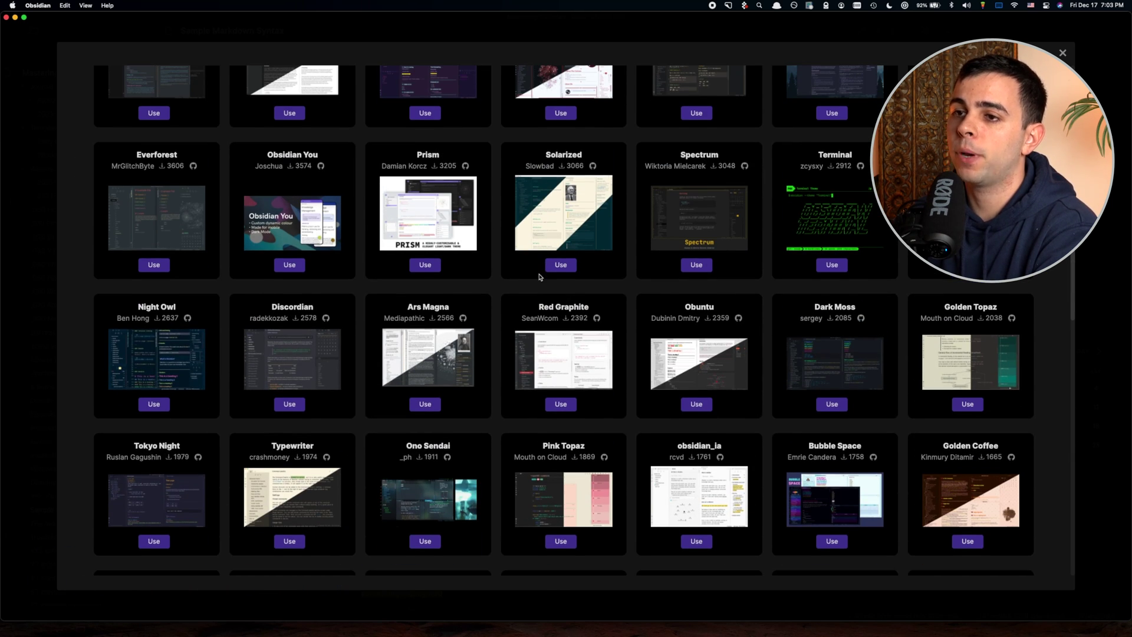
scroll(540, 276, down, 1)
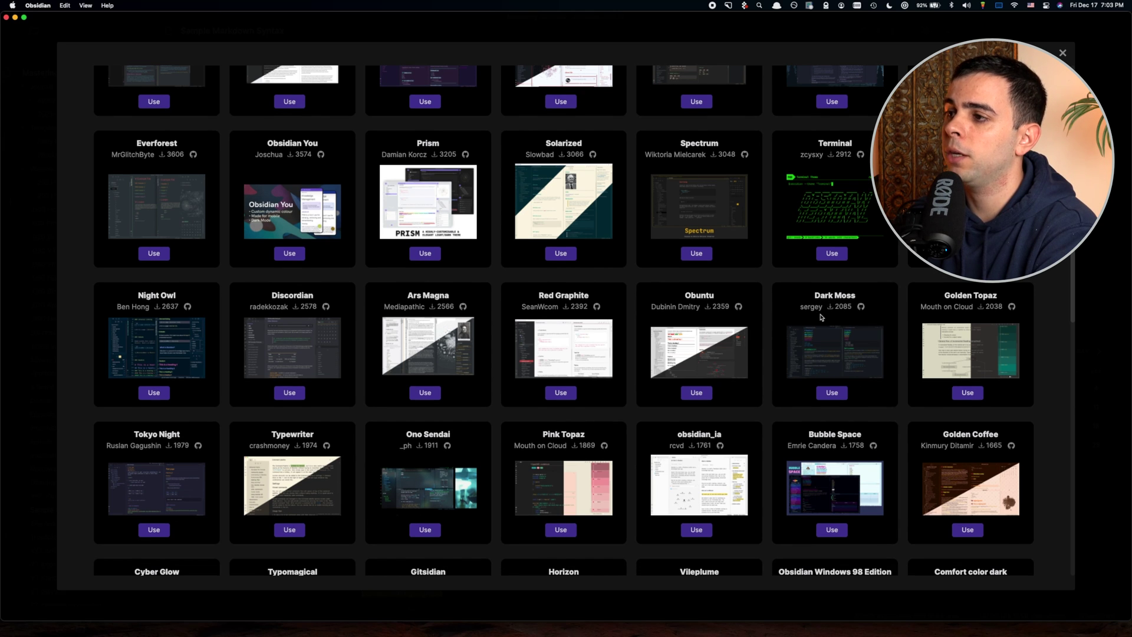
click(832, 392)
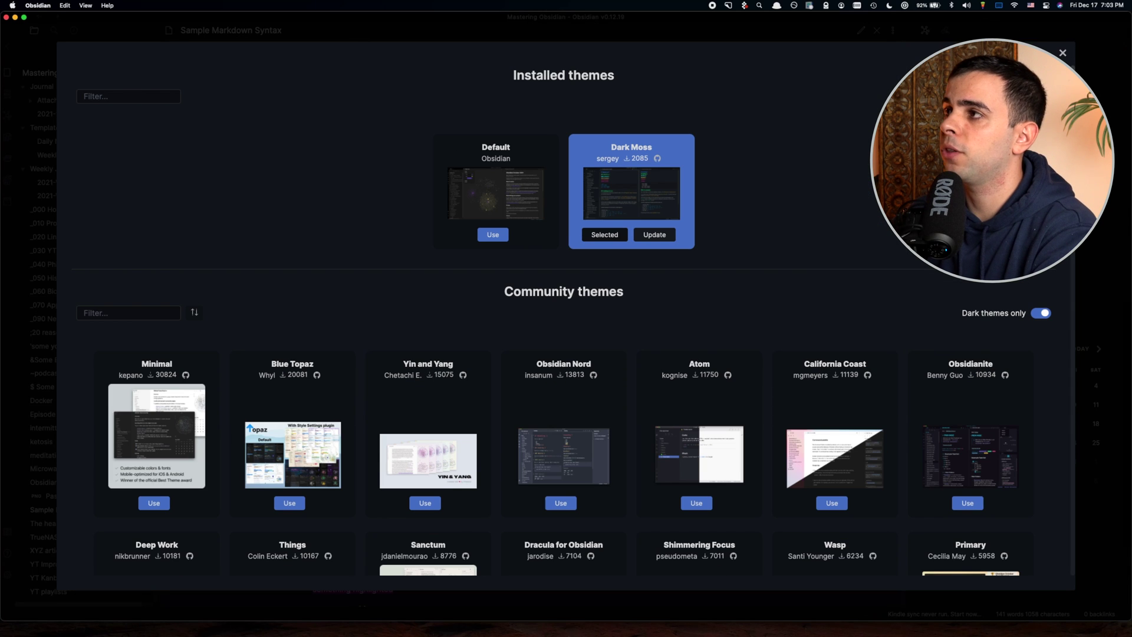
- Close the theme browser and Settings, review the Dark Moss note, and switch it to source mode
click(1062, 53)
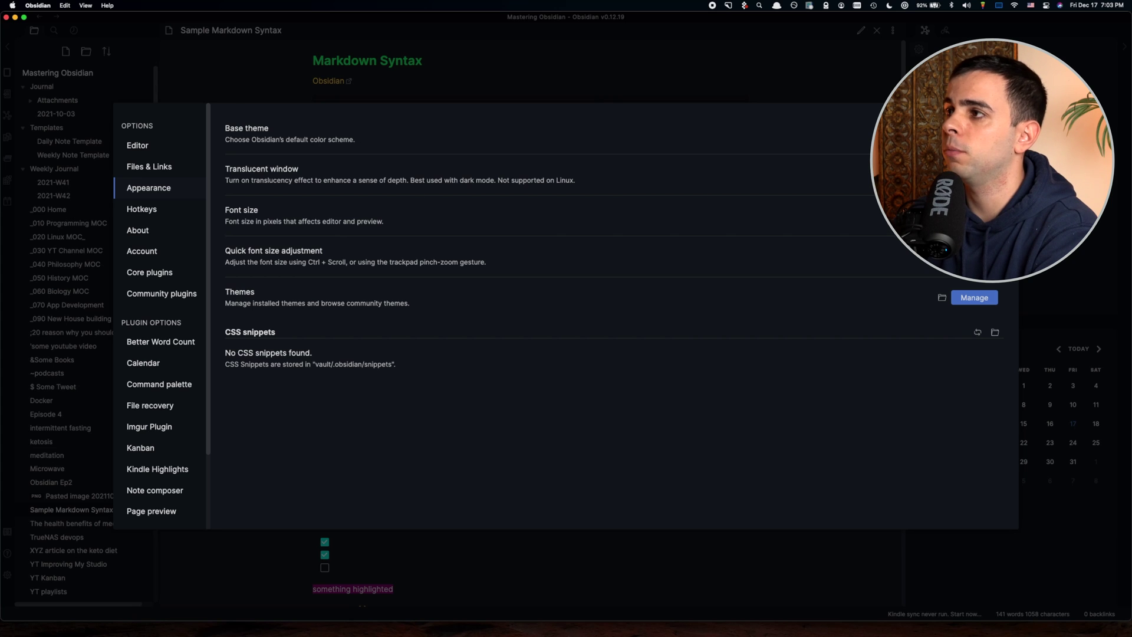
key(Escape)
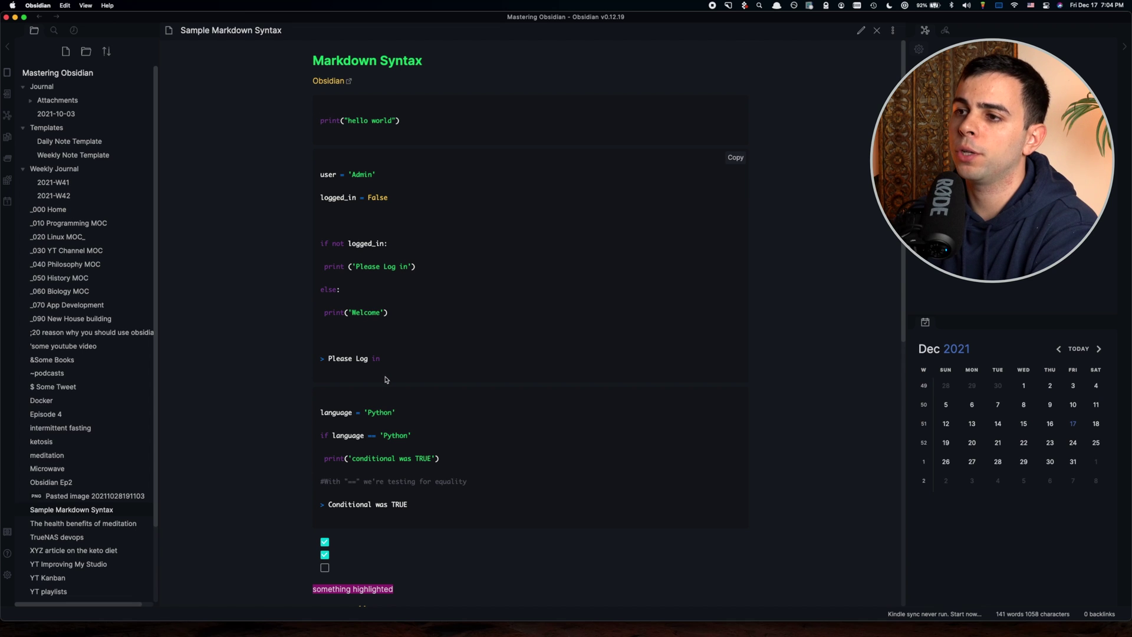
scroll(388, 379, down, 3)
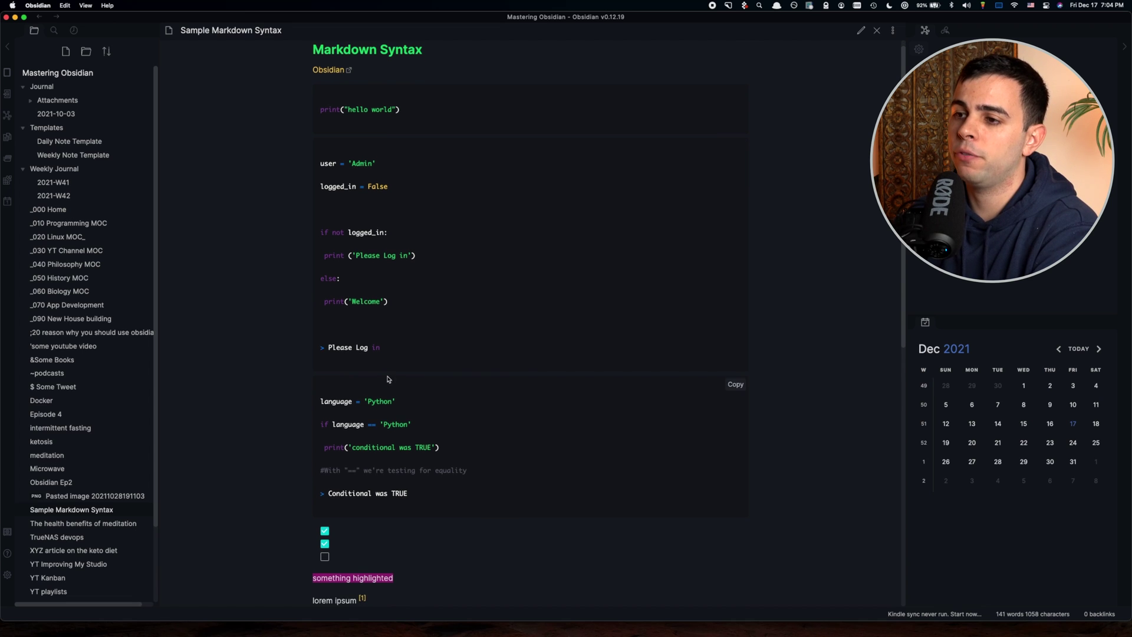
scroll(345, 455, down, 2)
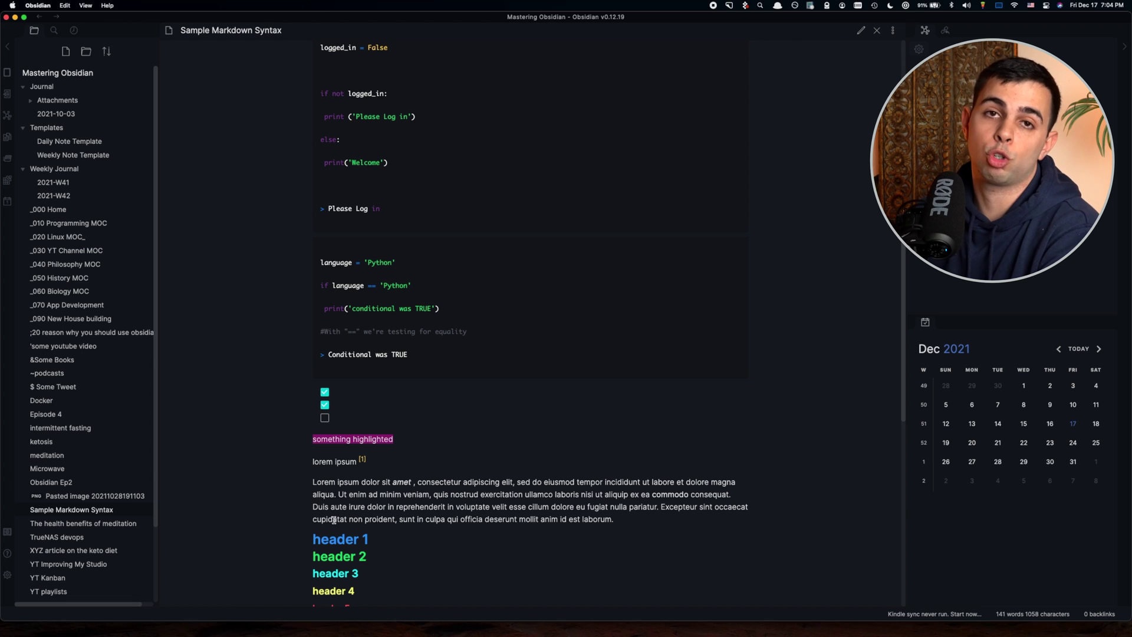
scroll(333, 519, down, 1)
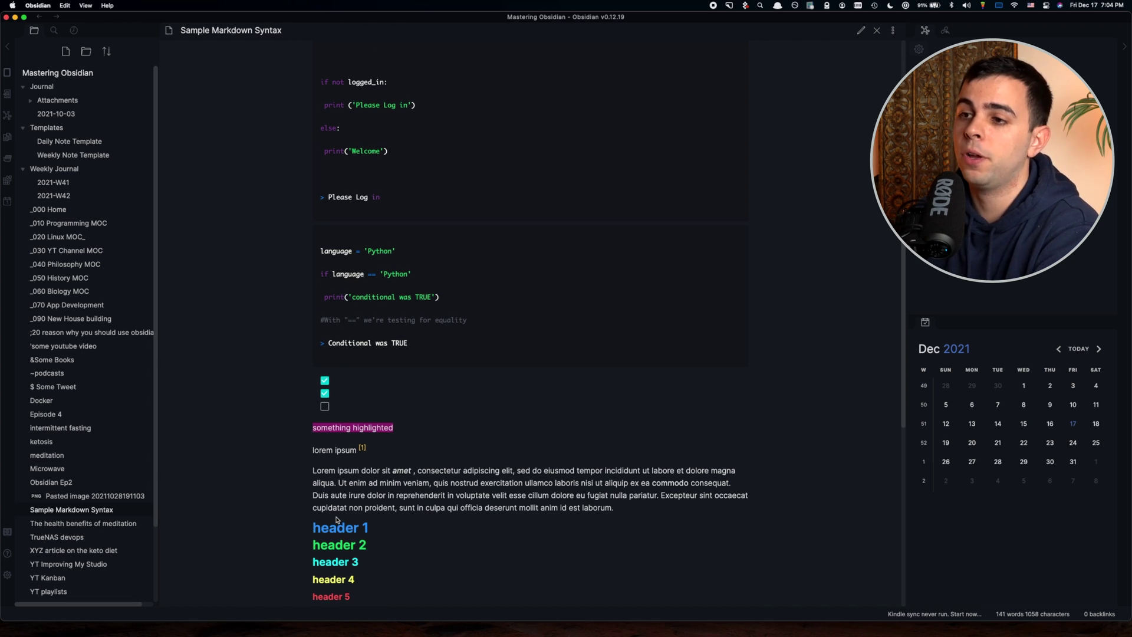
scroll(337, 518, down, 5)
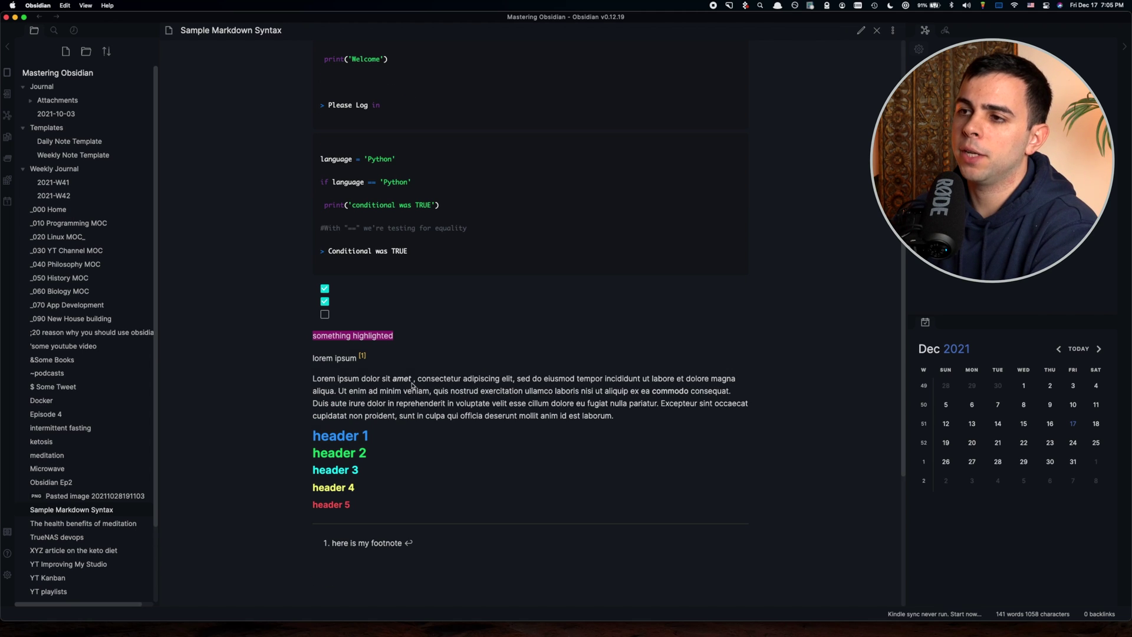
key(super+e)
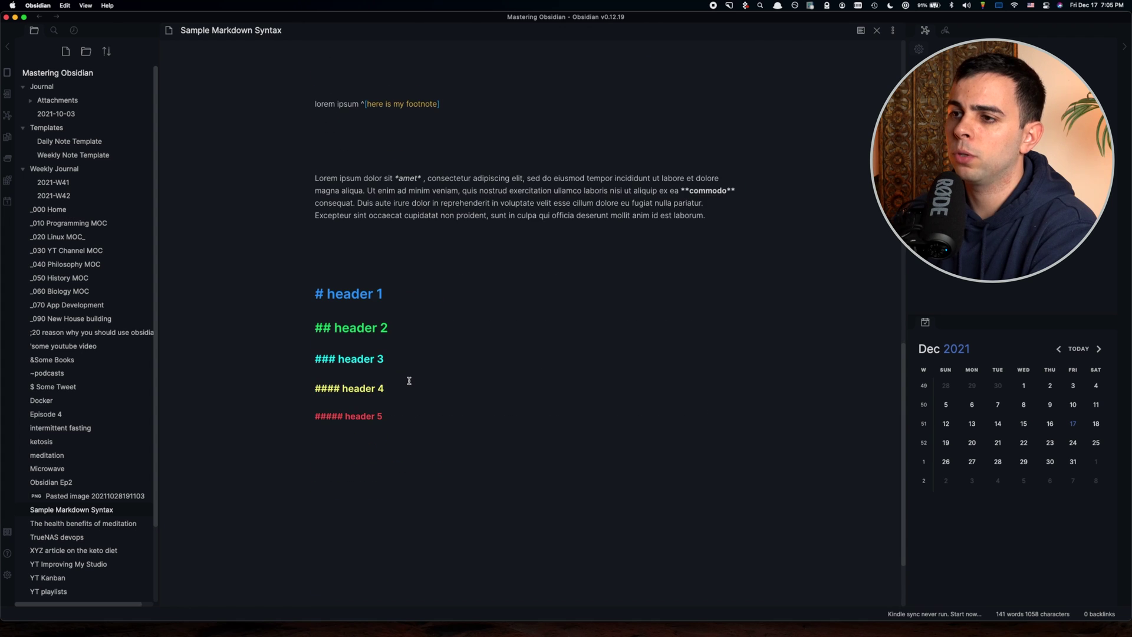
- In source mode, select the italic word amet and the bold word commodo
scroll(409, 380, up, 2)
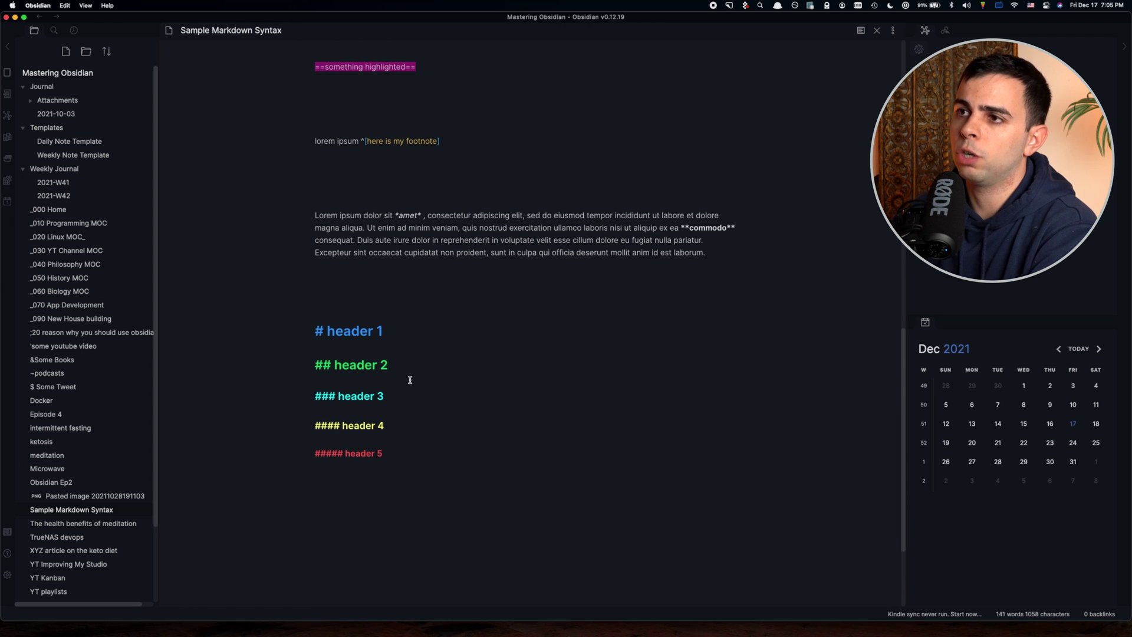
scroll(410, 379, up, 1)
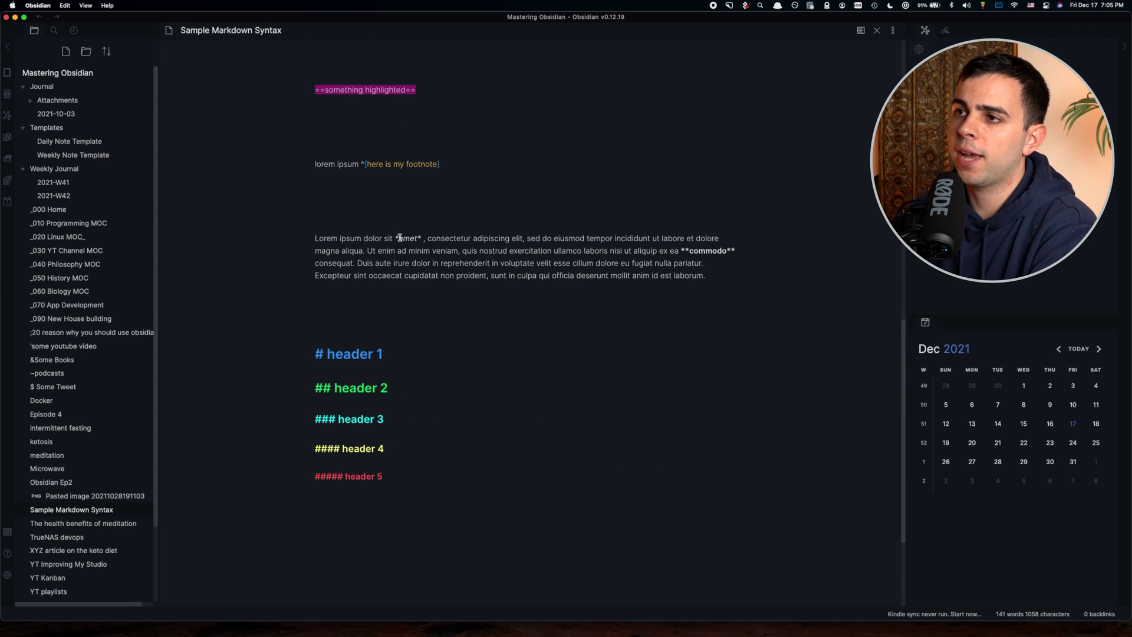
drag(402, 239, 414, 239)
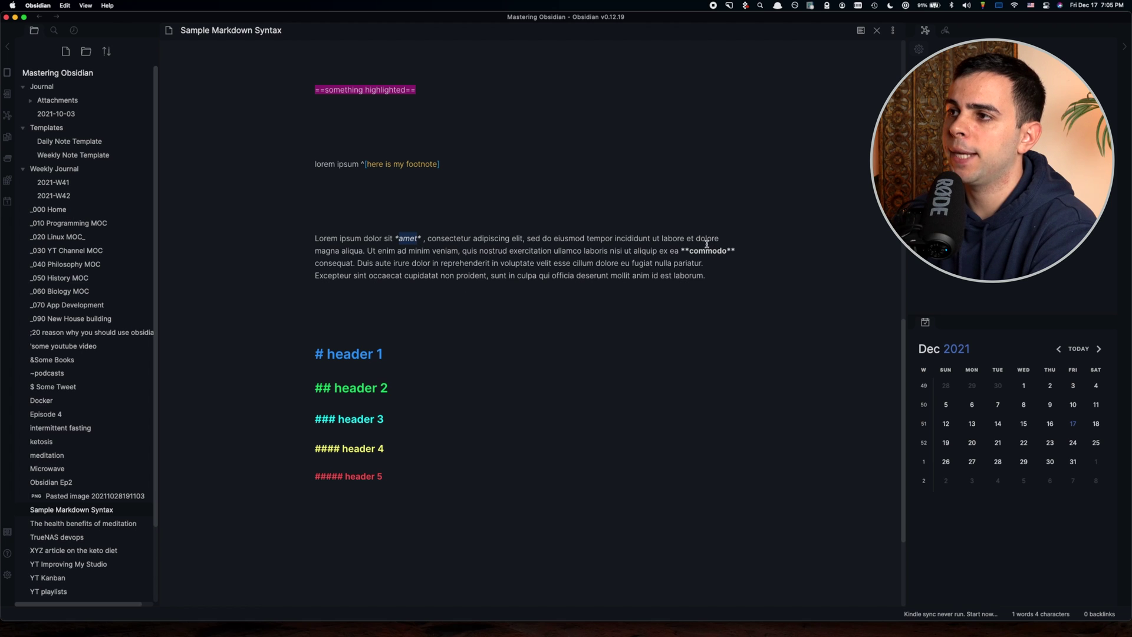
drag(690, 248, 742, 254)
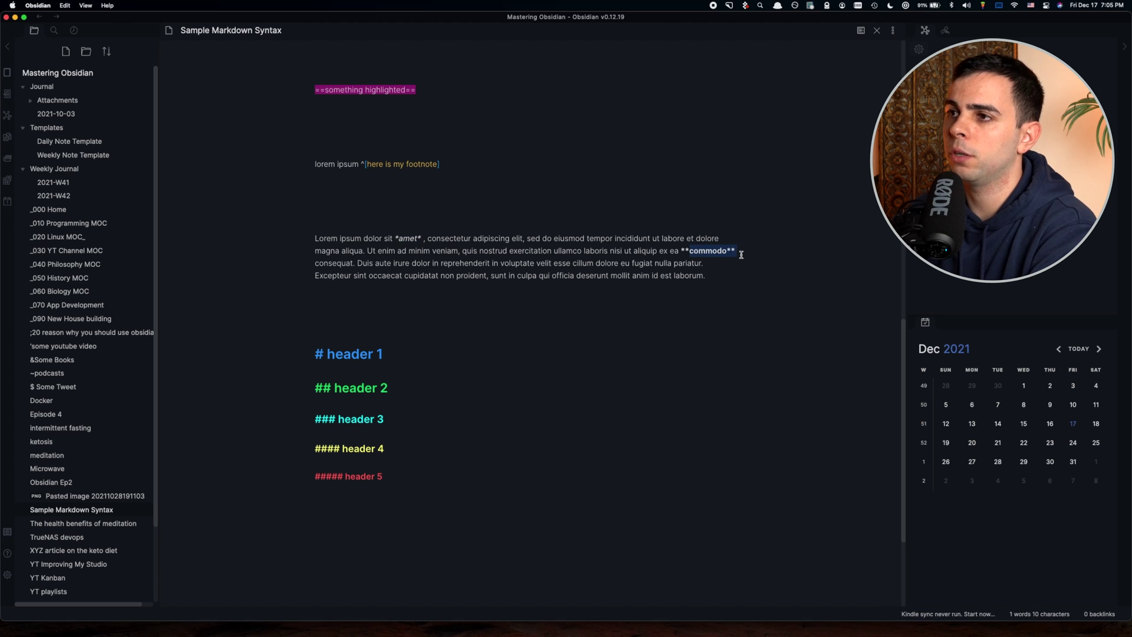
- Return the note to reading view and select amet and commodo again in the rendered text
key(super+e)
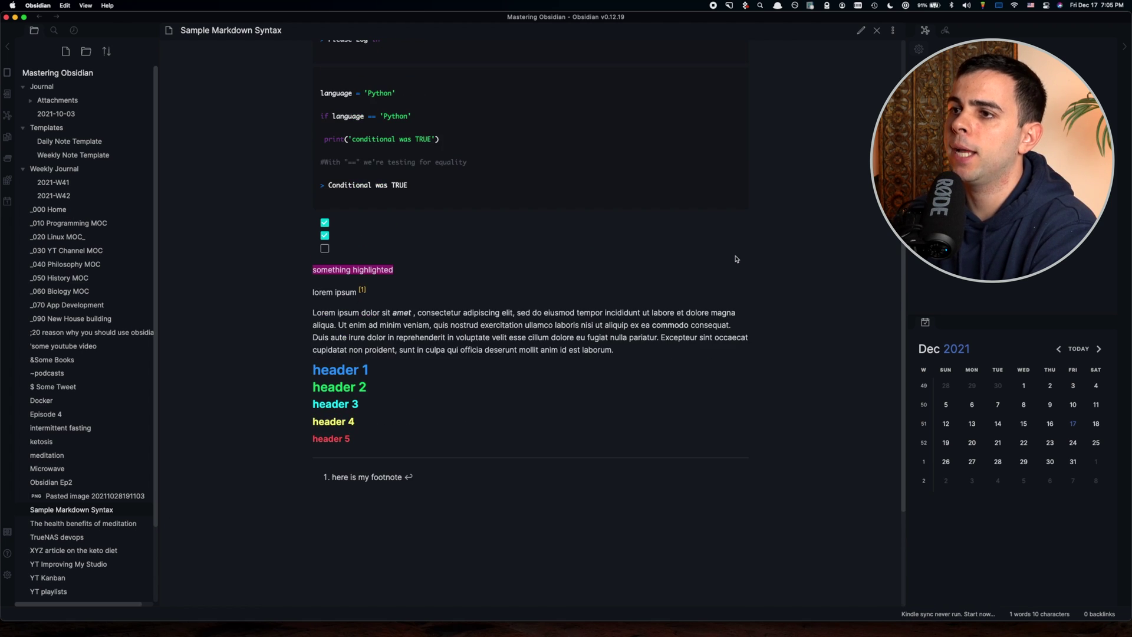
double_click(394, 310)
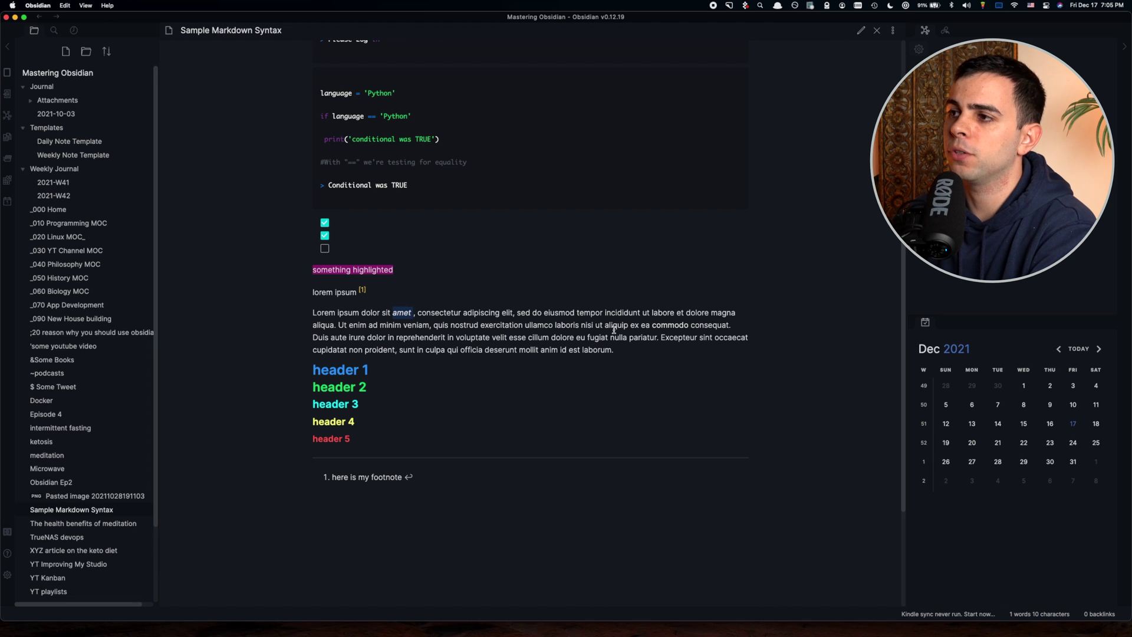
drag(687, 326, 653, 325)
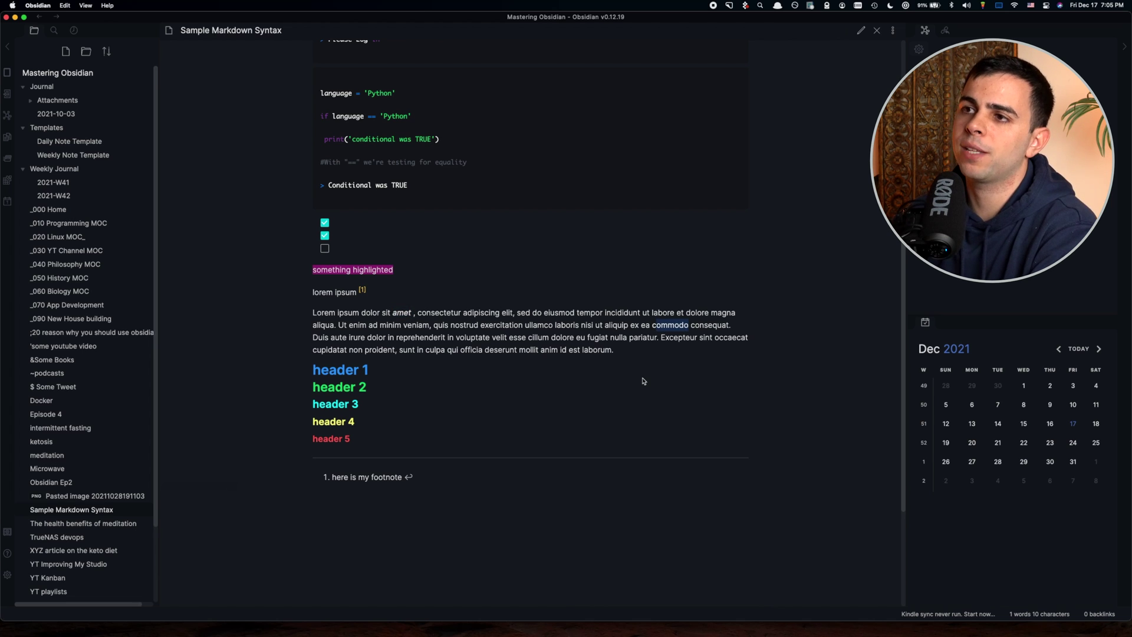
scroll(640, 382, up, 1)
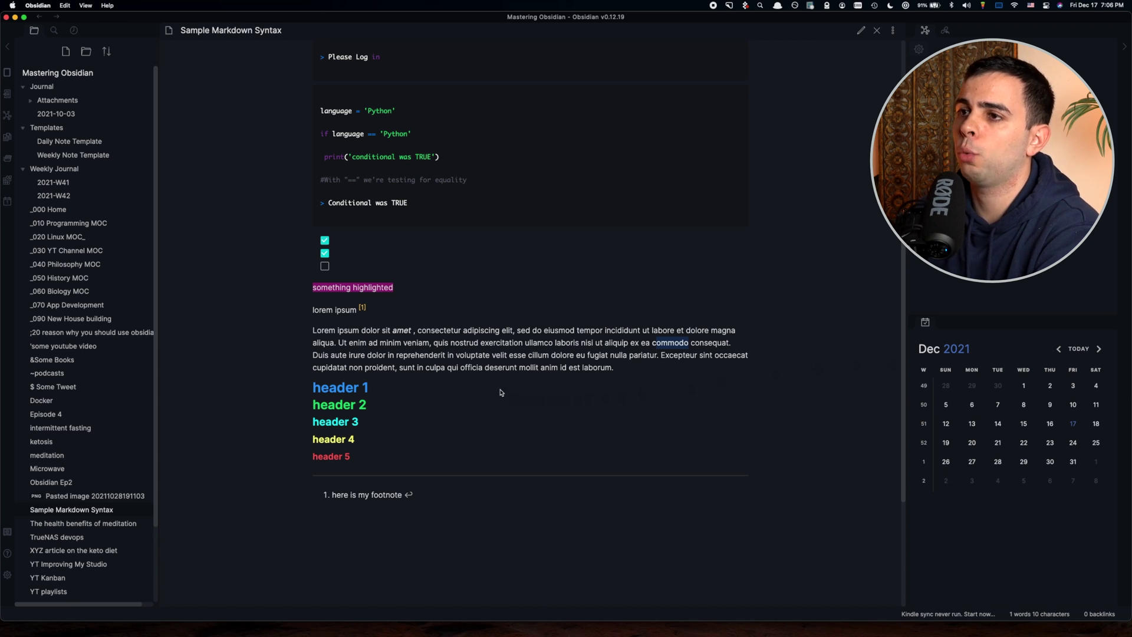
scroll(501, 392, up, 5)
scroll(501, 392, down, 5)
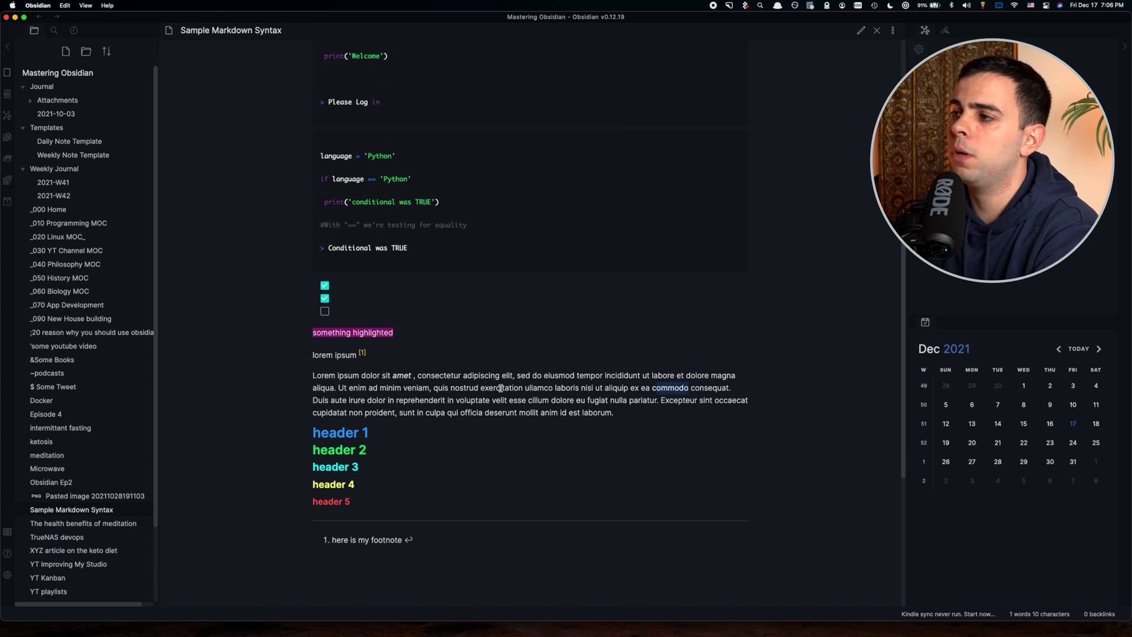
- In graph view, add a colour group with the query 'MOC', then open the Sample Markdown Syntax note
click(7, 115)
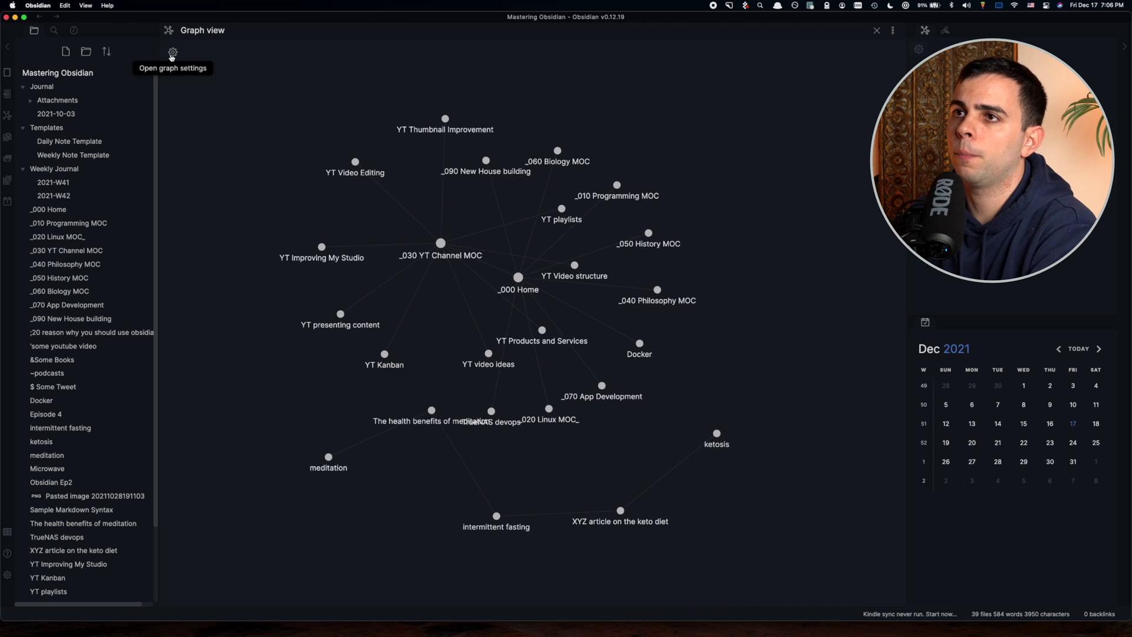
click(173, 51)
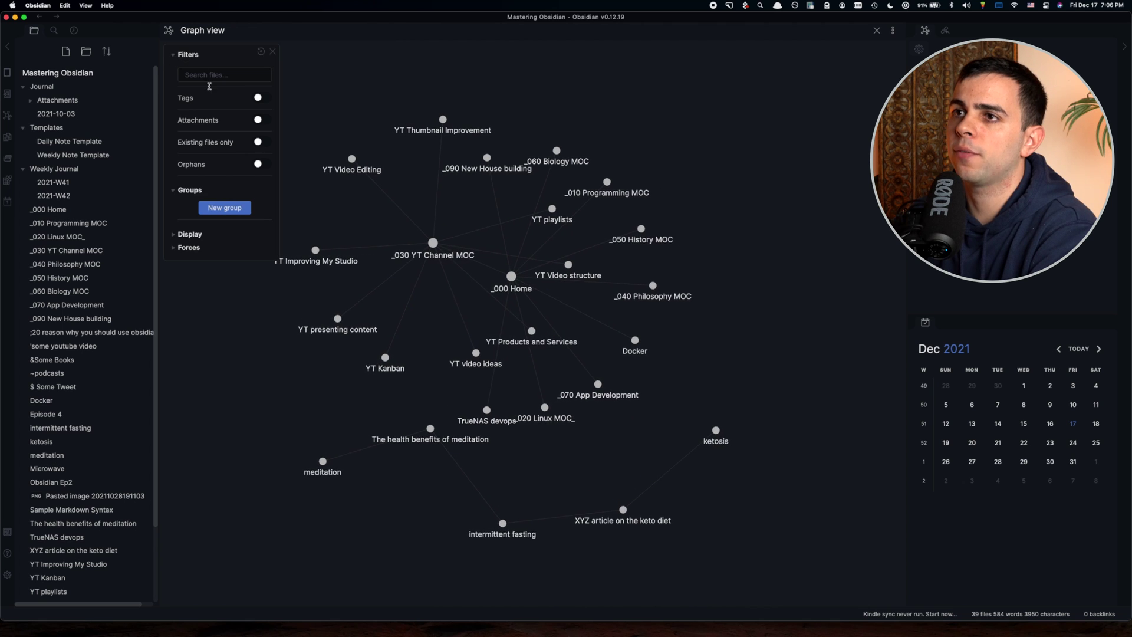
click(190, 193)
click(191, 194)
click(227, 208)
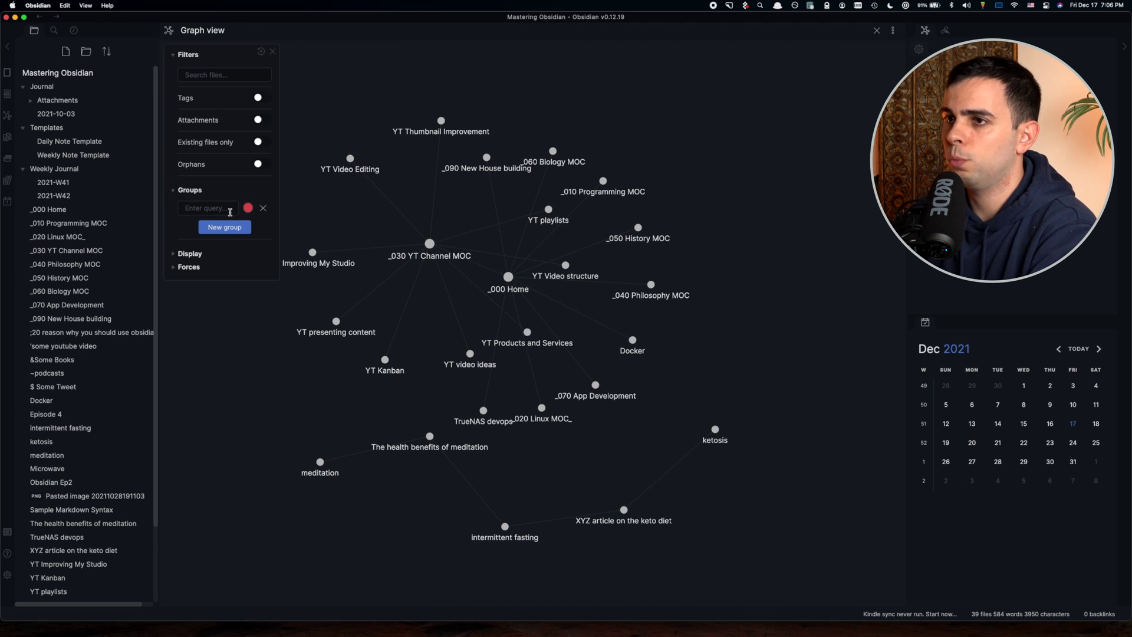
click(220, 205)
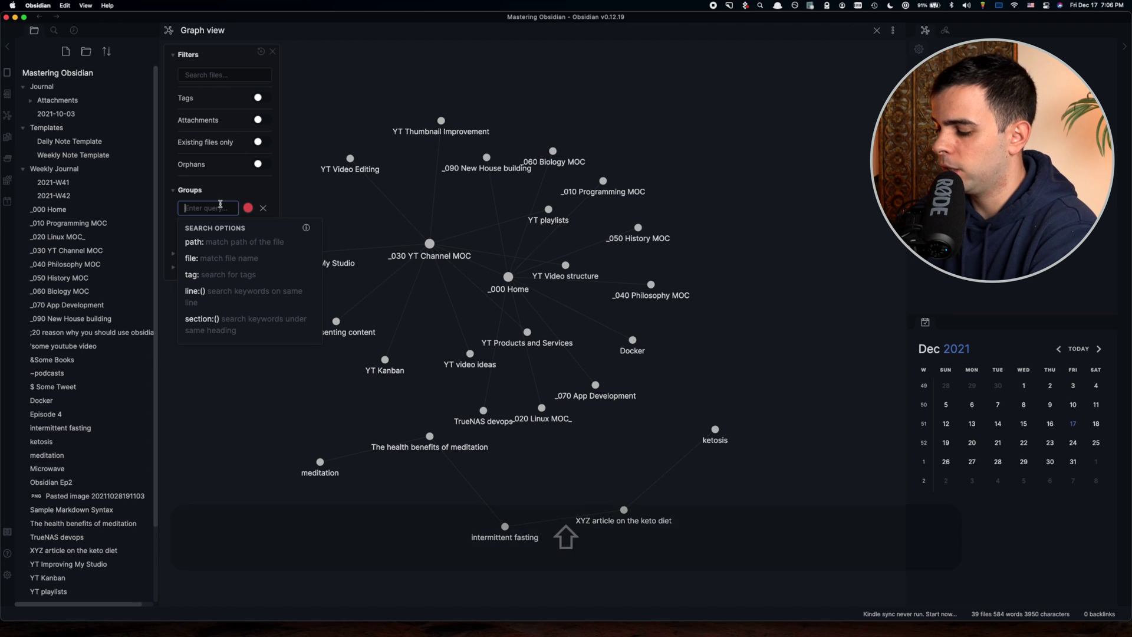
text(MOC)
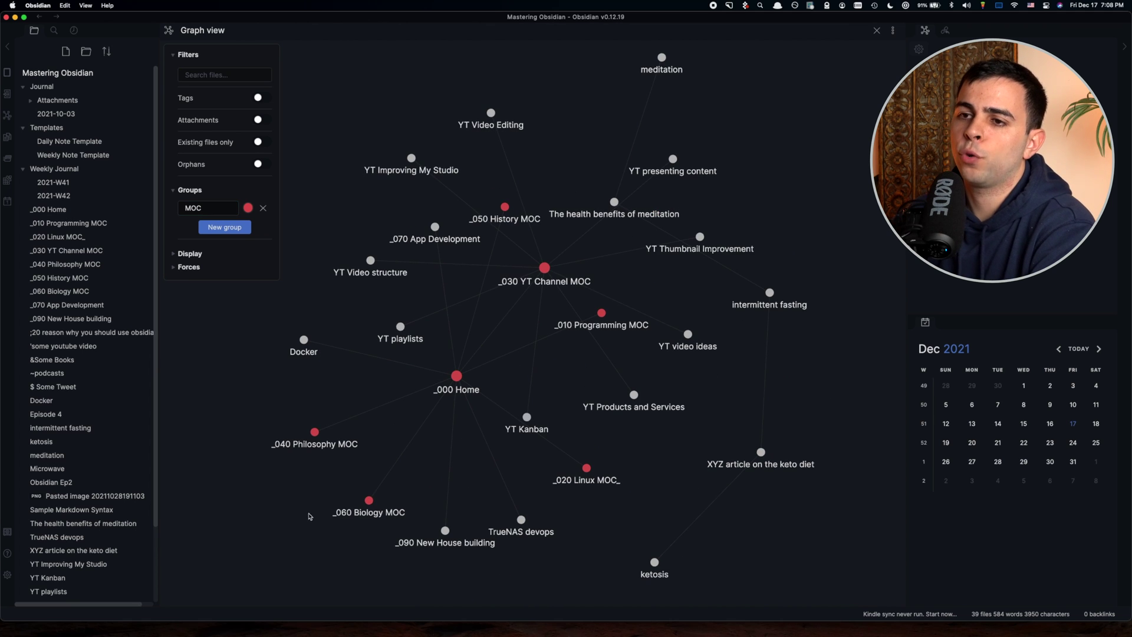
click(65, 508)
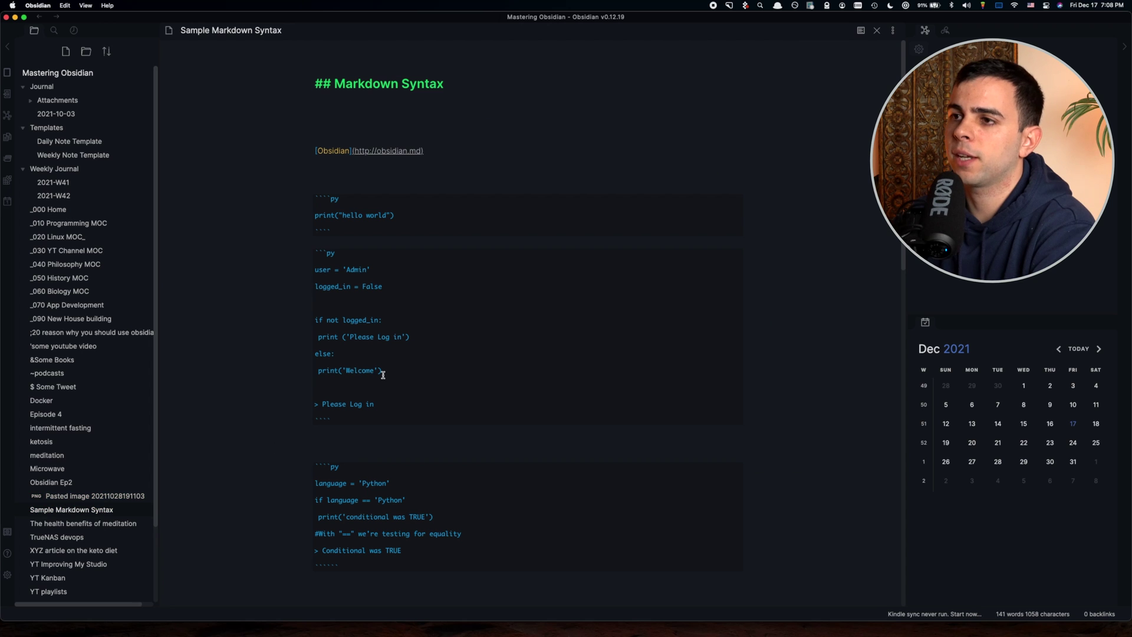
- Switch the note to reading view with Cmd+E and scroll through the rendered code blocks
key(super+e)
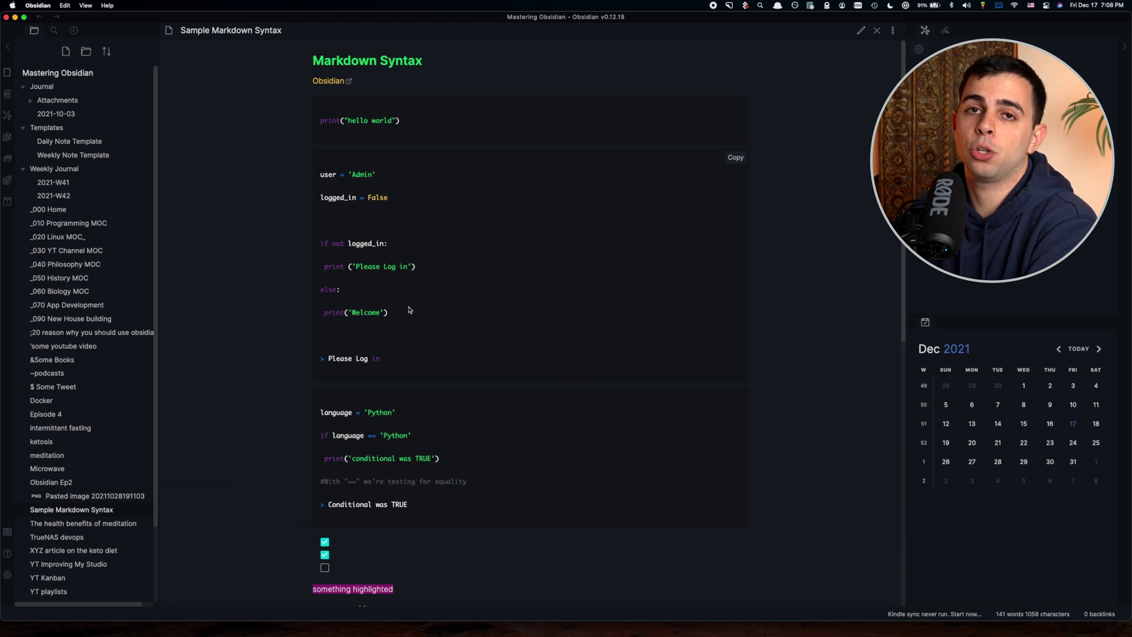
scroll(410, 309, down, 5)
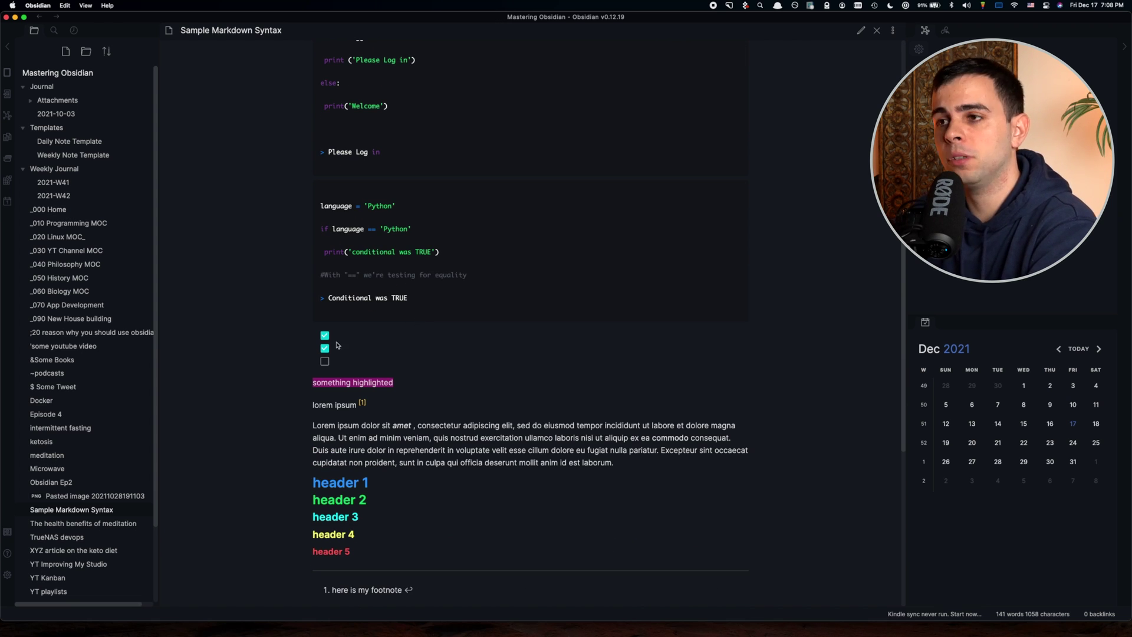
scroll(400, 336, up, 3)
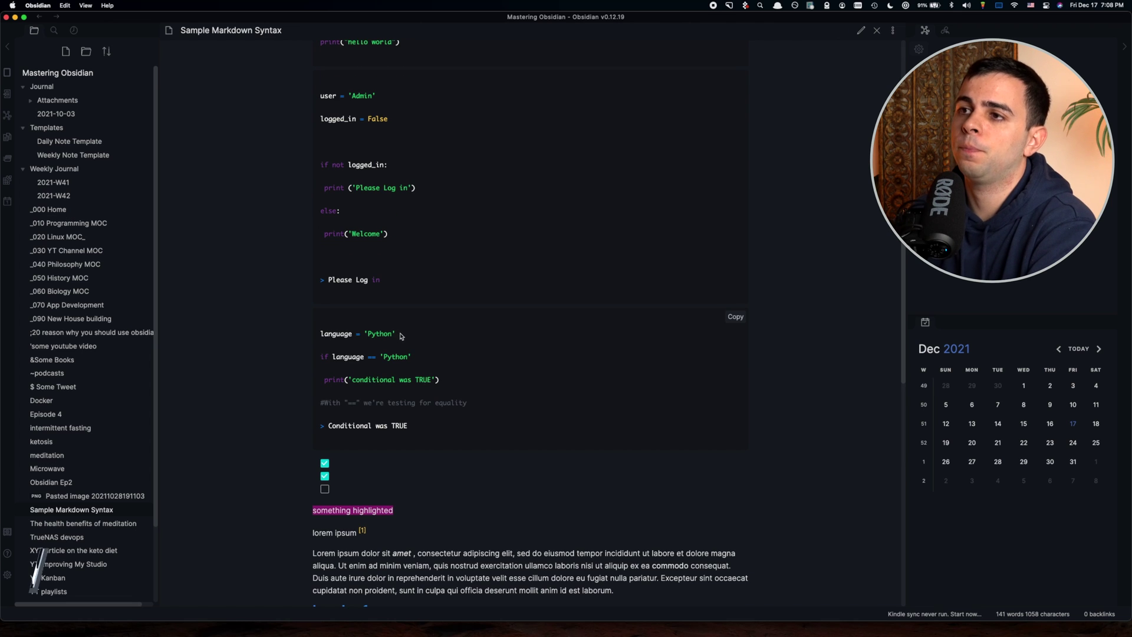
- Apply the Blue Topaz community theme from Appearance > Themes and close Settings
click(8, 576)
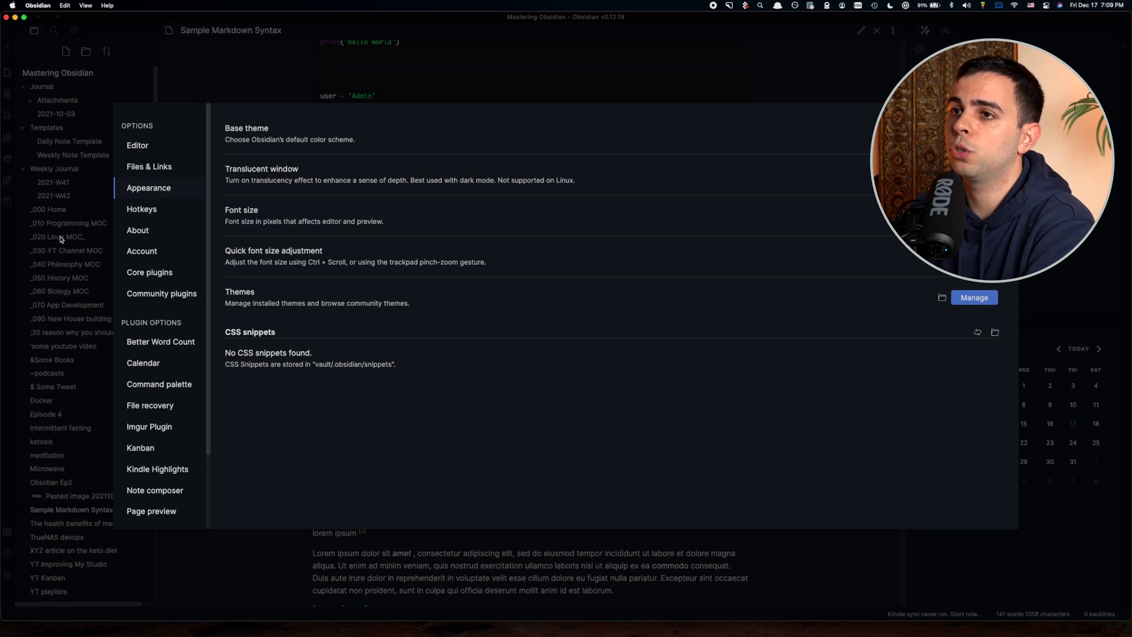
click(974, 298)
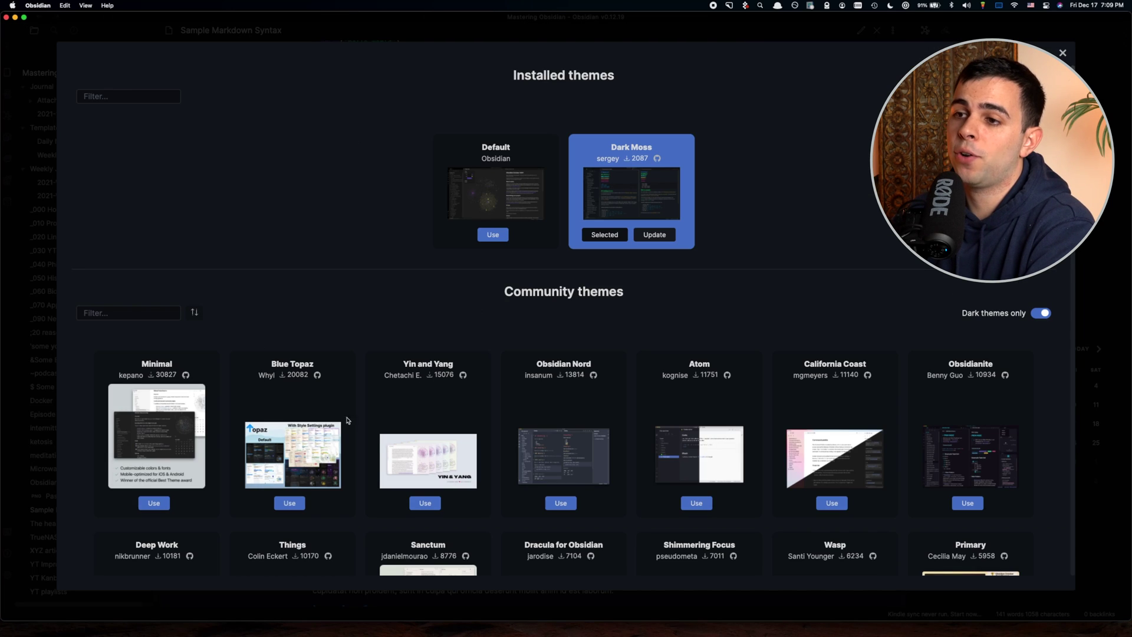
click(289, 502)
key(Escape)
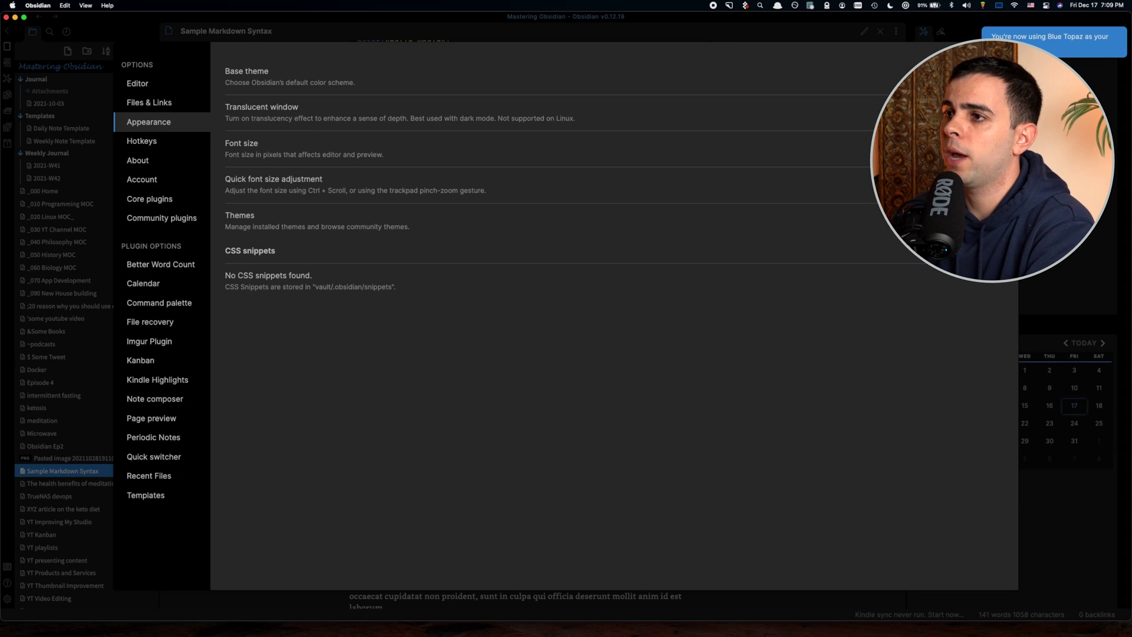
key(Escape)
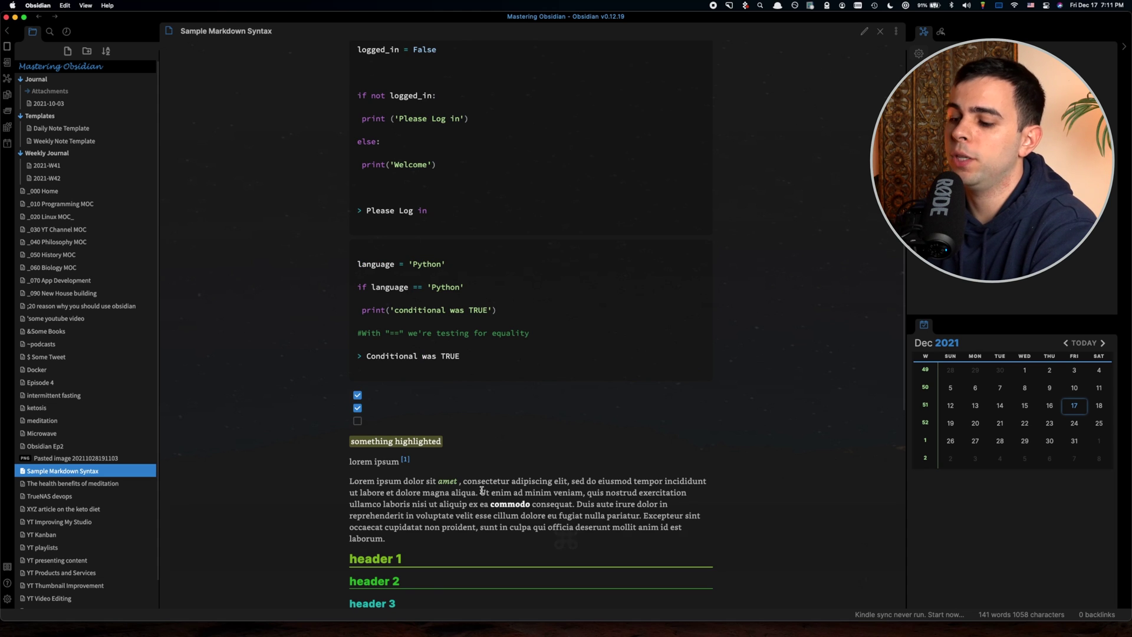
- Switch the note to source mode and collapse the Templates and Weekly Journal folders
key(super+e)
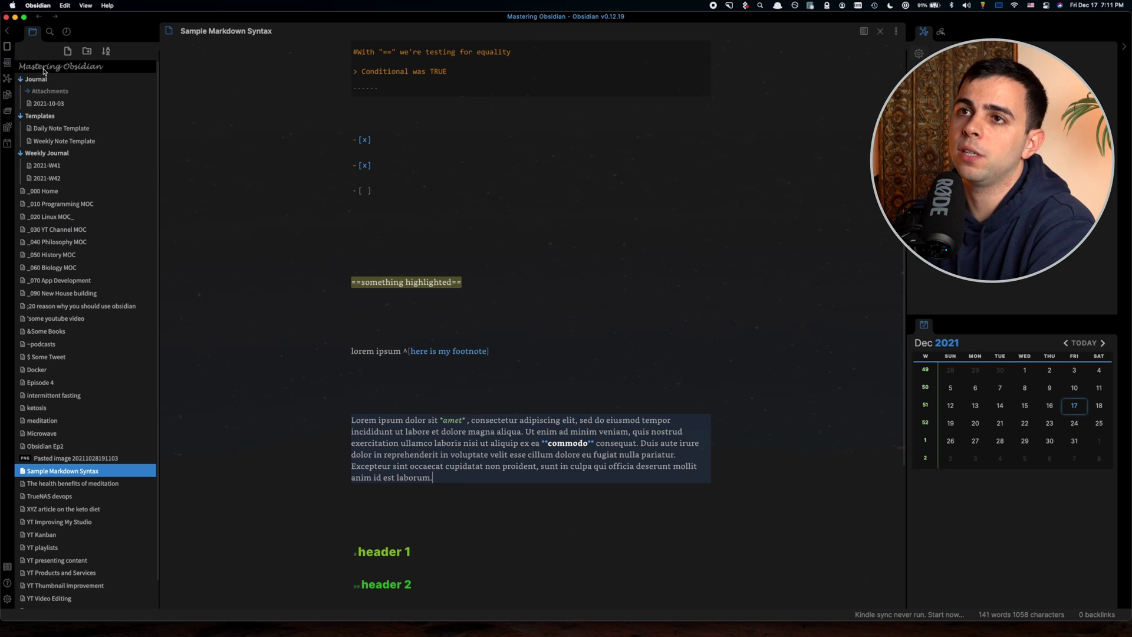
mouse_move(62, 71)
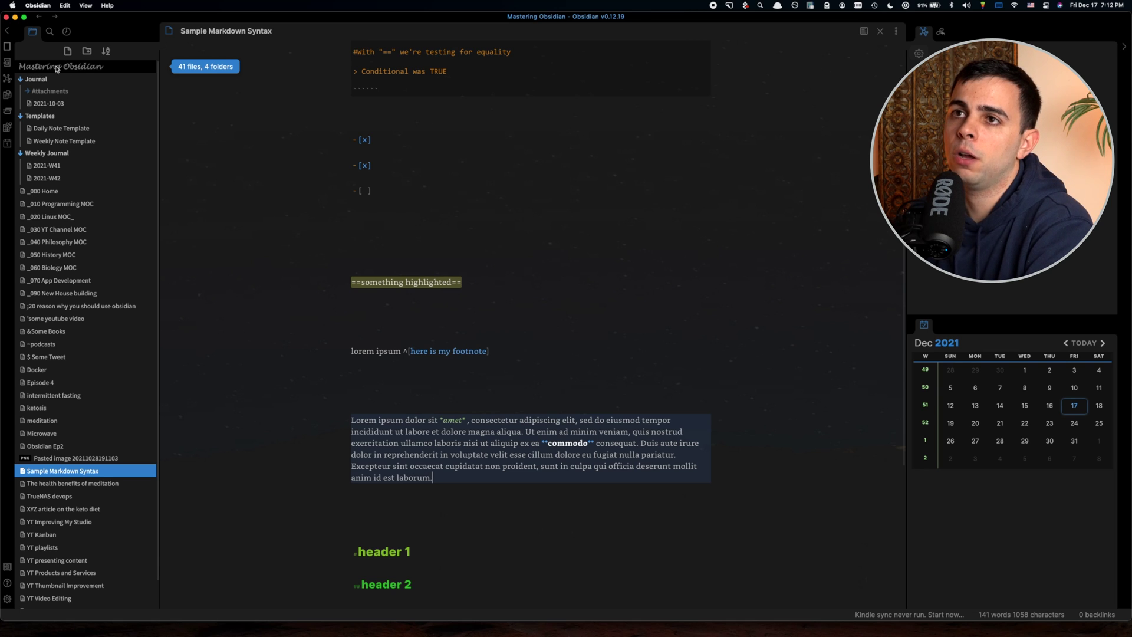
click(26, 119)
click(29, 128)
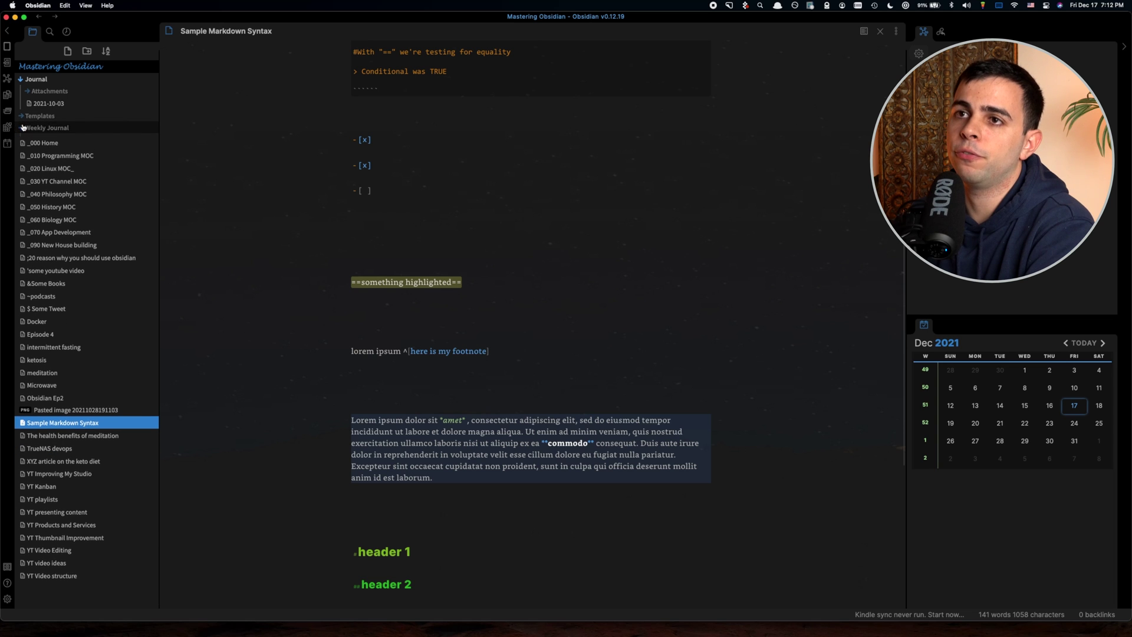
- Open the vault's graph view and zoom and pan to inspect all the note nodes
click(6, 79)
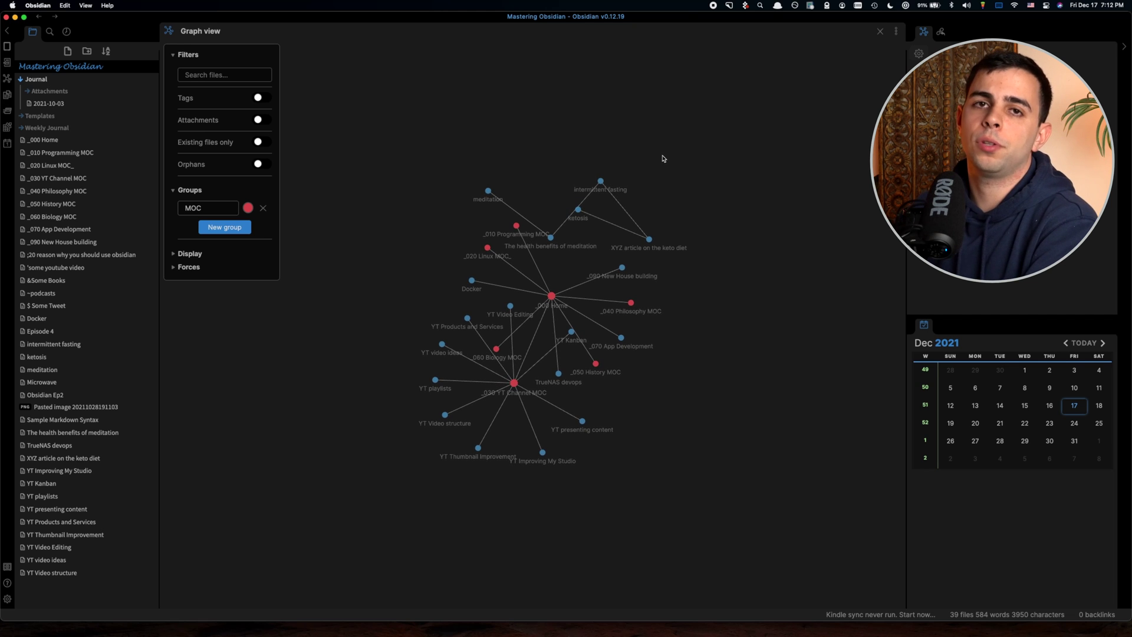
scroll(658, 168, up, 5)
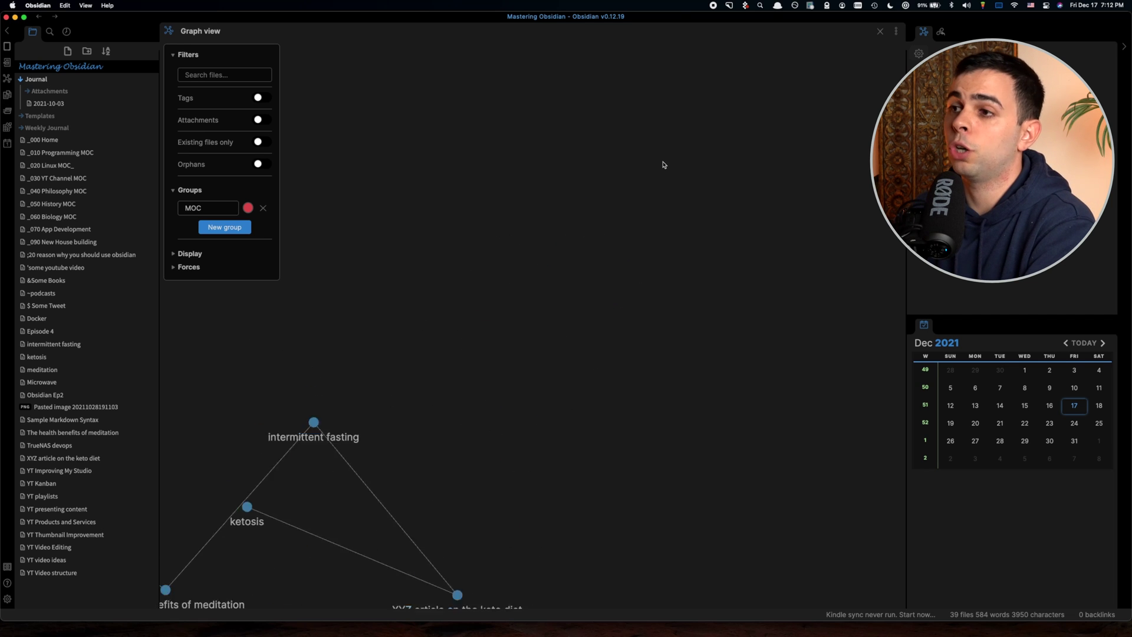
scroll(653, 177, down, 5)
drag(427, 280, 619, 164)
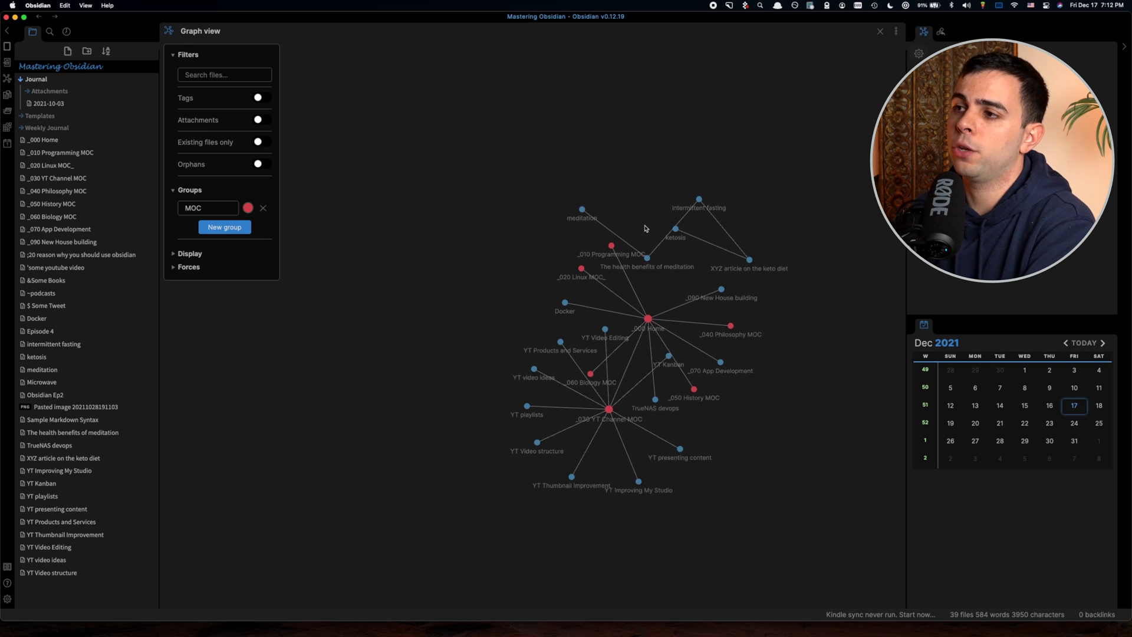
scroll(643, 222, up, 2)
drag(643, 222, 580, 160)
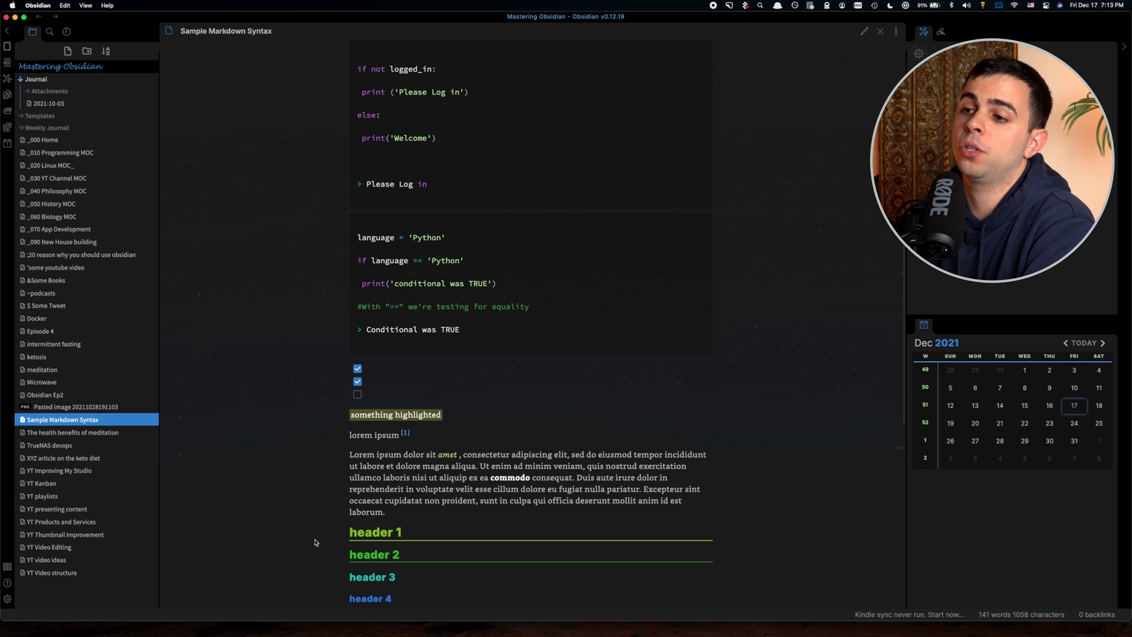
- Scroll through the rendered note, then switch it to source mode
scroll(478, 544, down, 2)
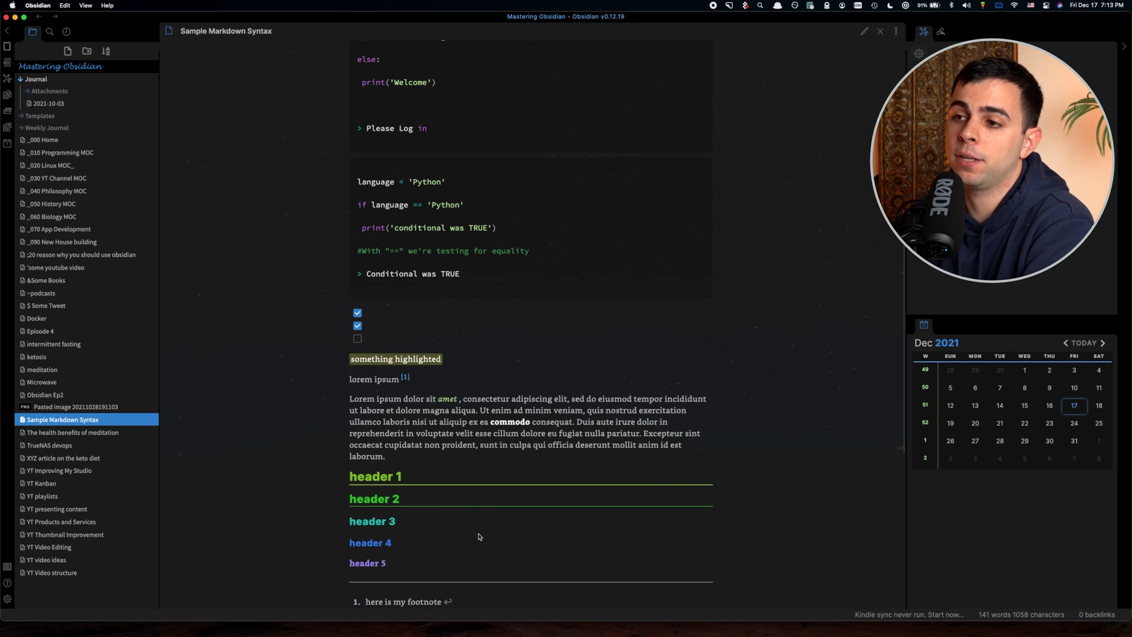
scroll(478, 536, down, 1)
scroll(478, 536, down, 1)
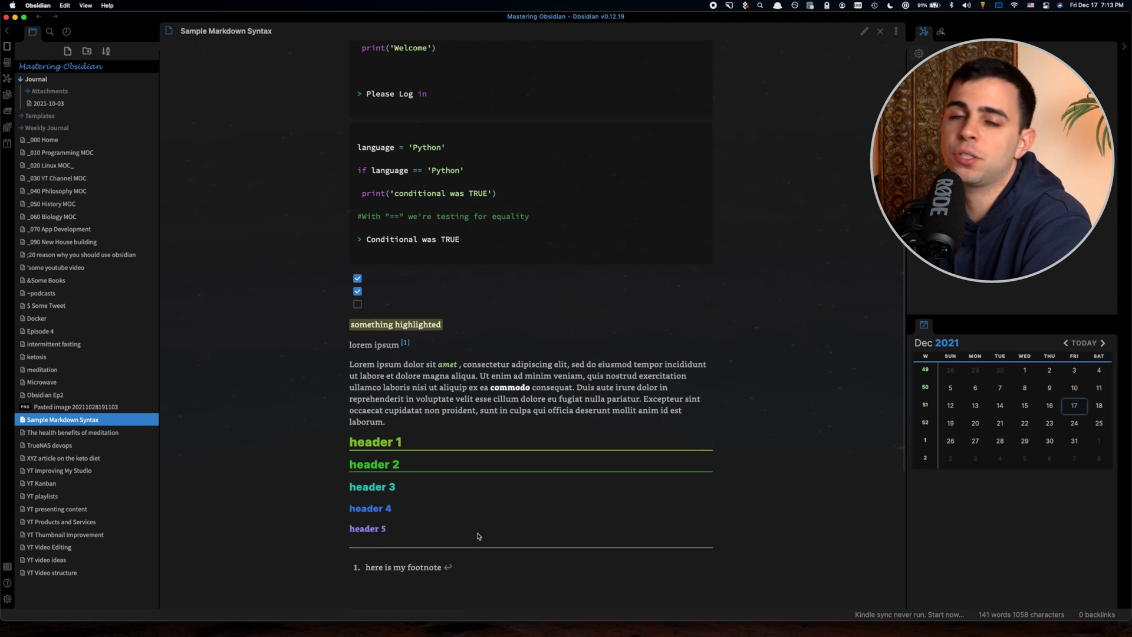
scroll(479, 535, up, 5)
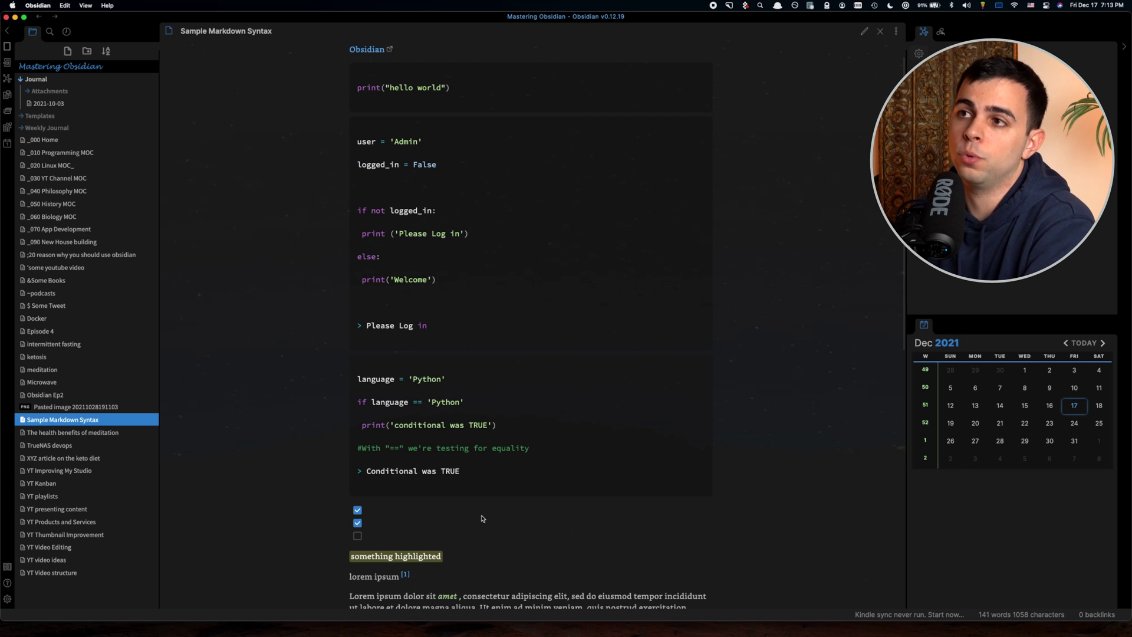
scroll(481, 518, up, 1)
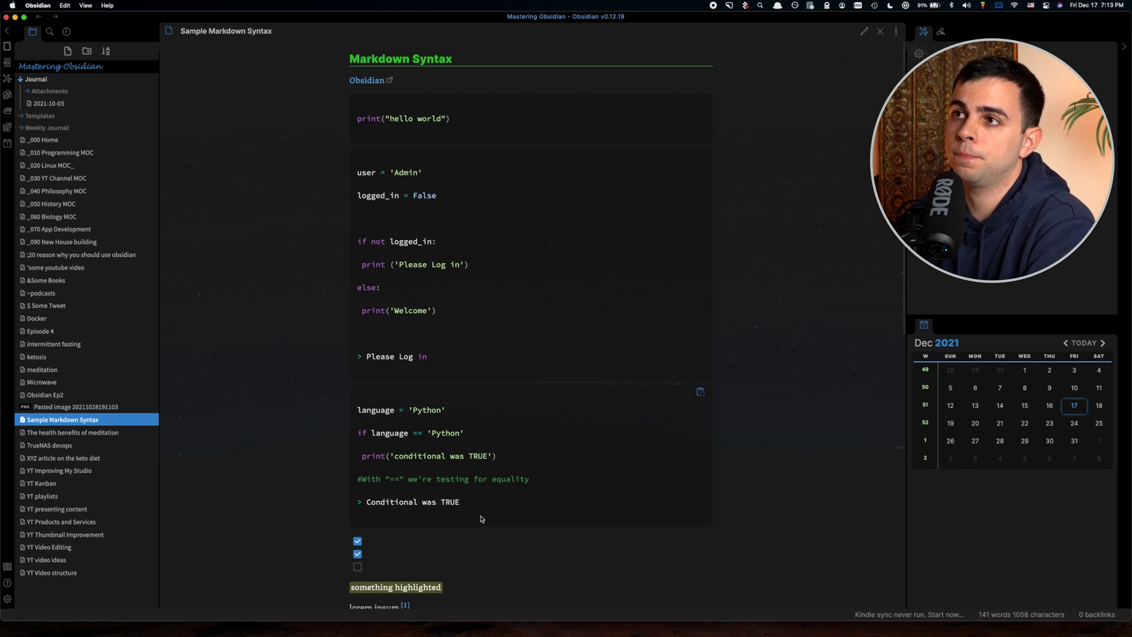
key(super+e)
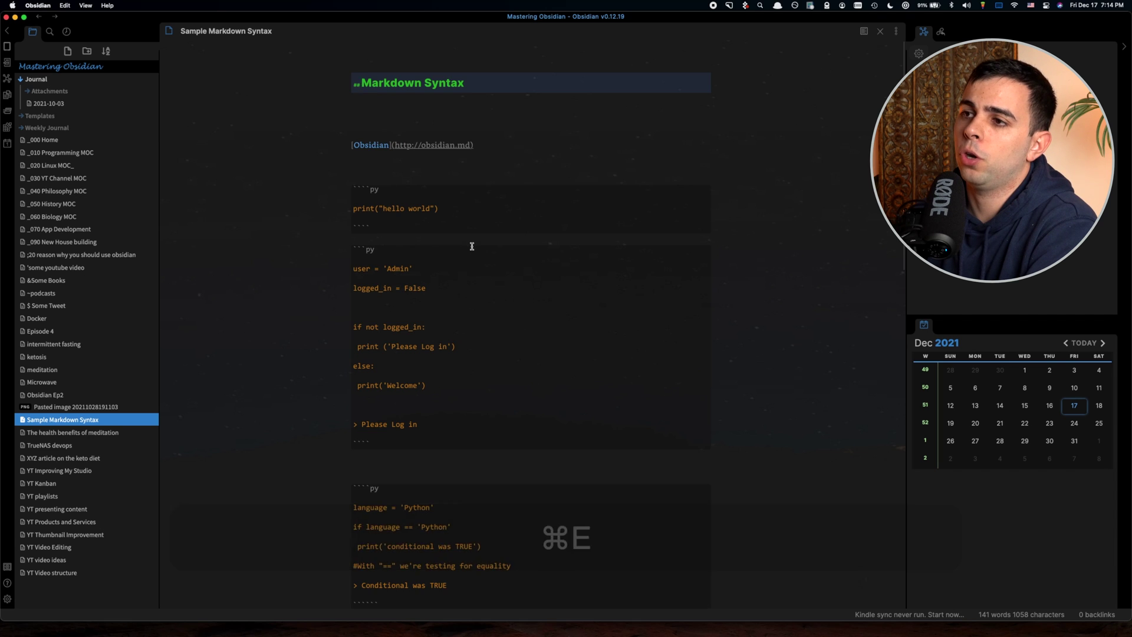
- Return the note to reading view and open Settings on the Appearance page with Cmd+comma
scroll(472, 247, down, 10)
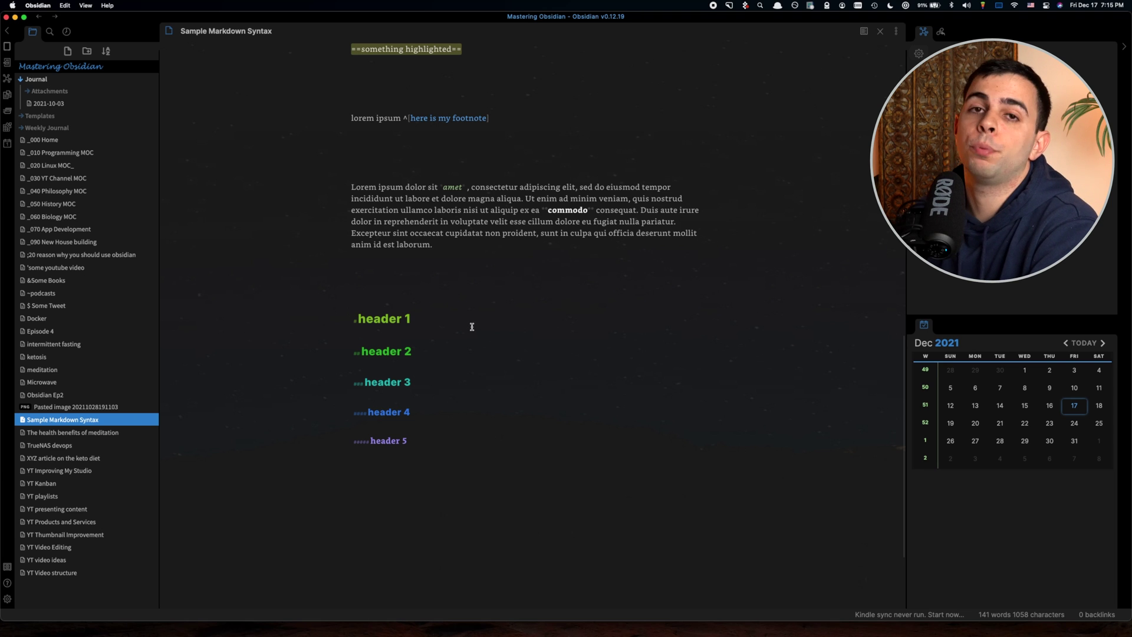
scroll(434, 324, up, 9)
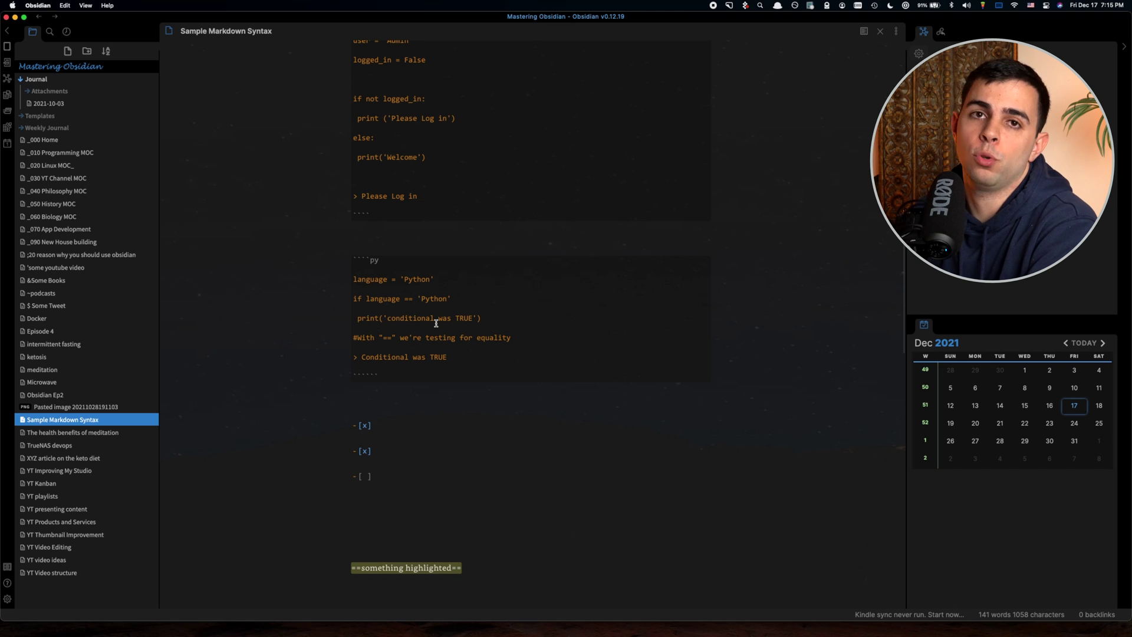
scroll(436, 323, up, 4)
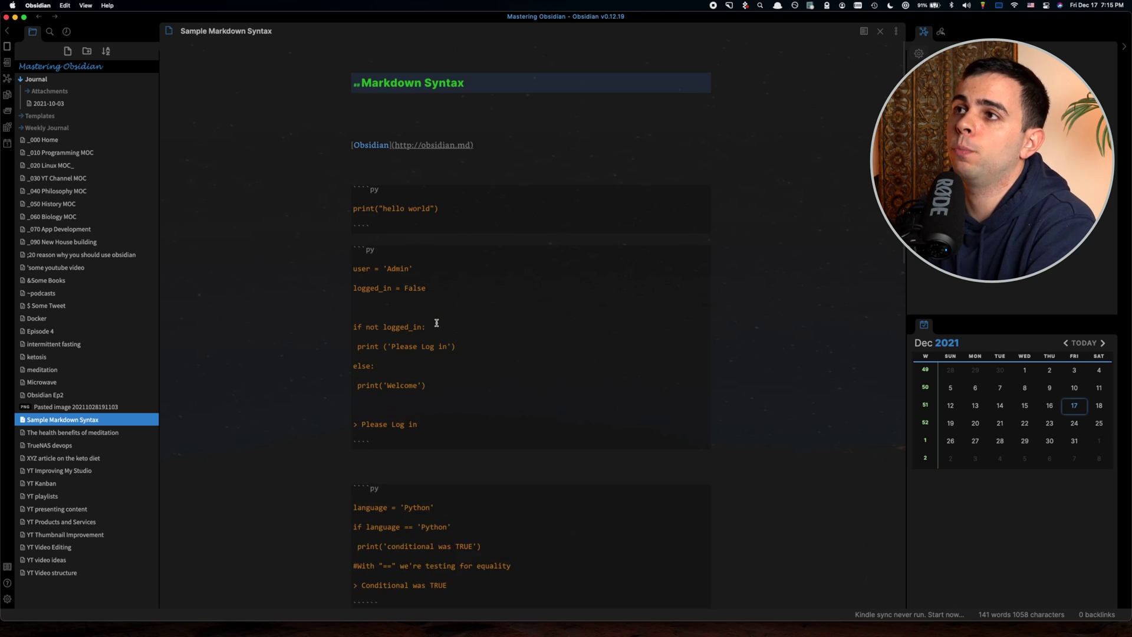
key(cmd+e)
scroll(438, 323, down, 10)
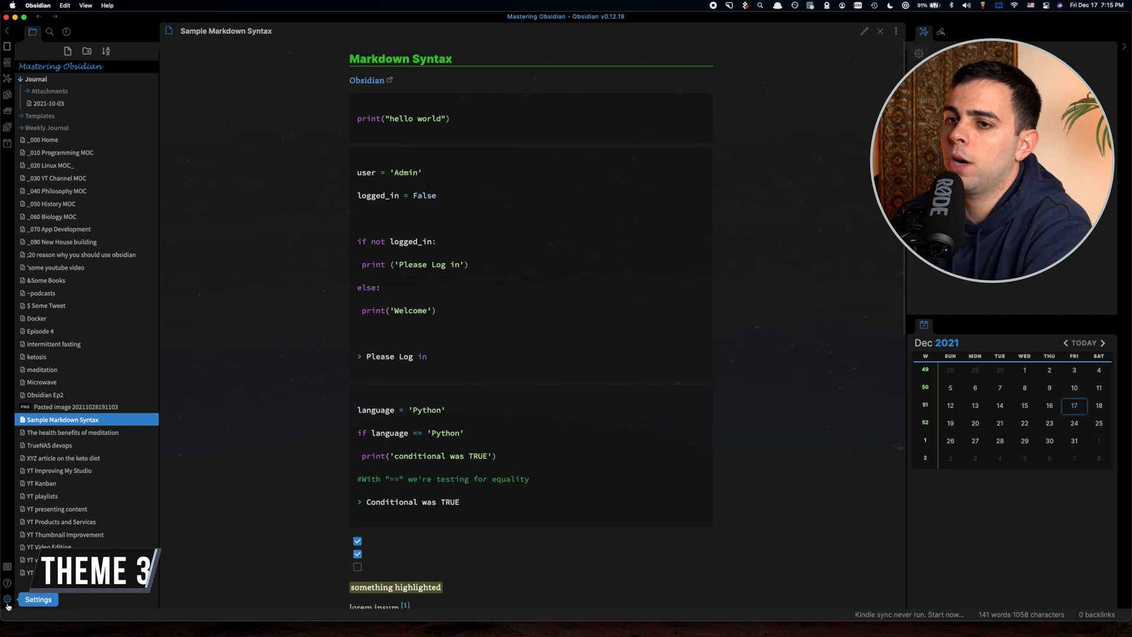
key(cmd+comma)
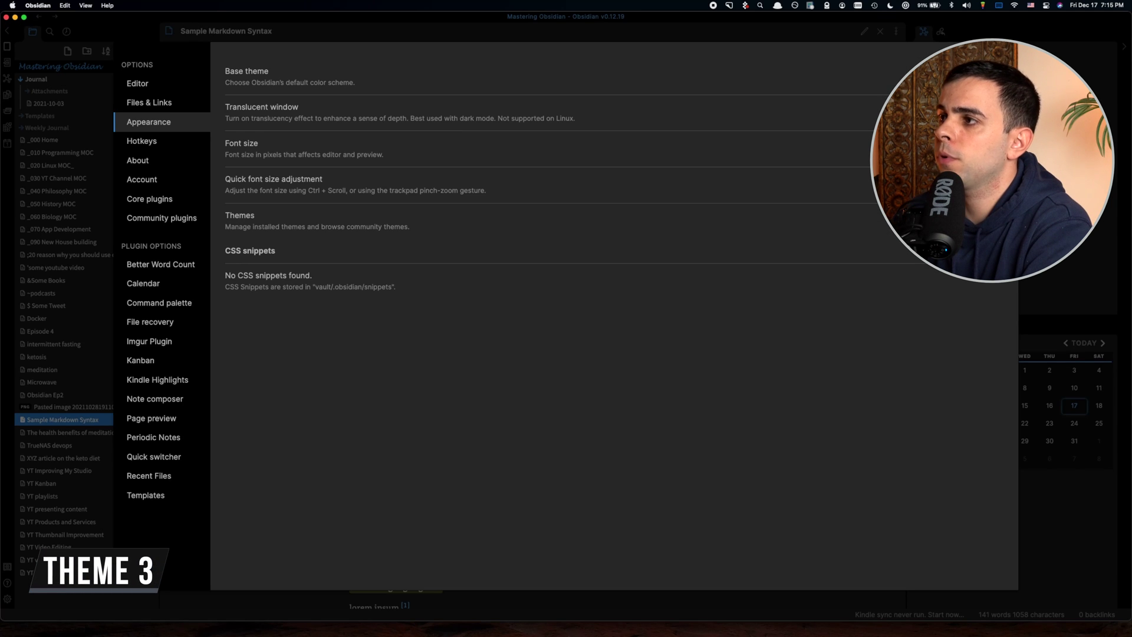
- Apply the Dracula for Obsidian theme from the community theme browser
click(972, 222)
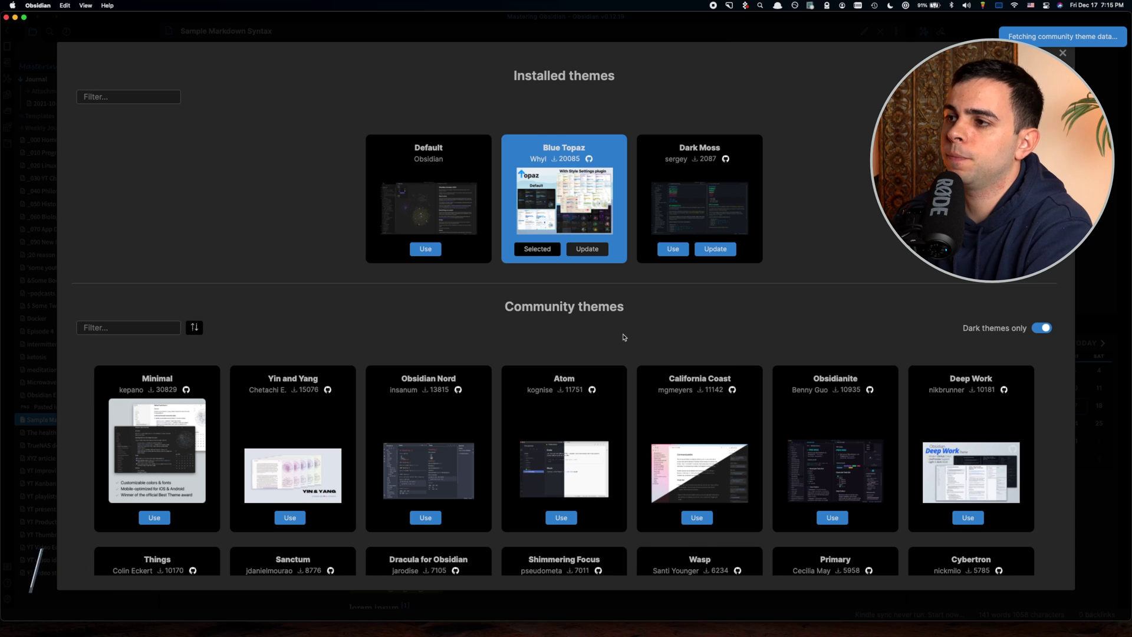
scroll(632, 336, down, 1)
scroll(632, 336, down, 3)
scroll(475, 495, down, 2)
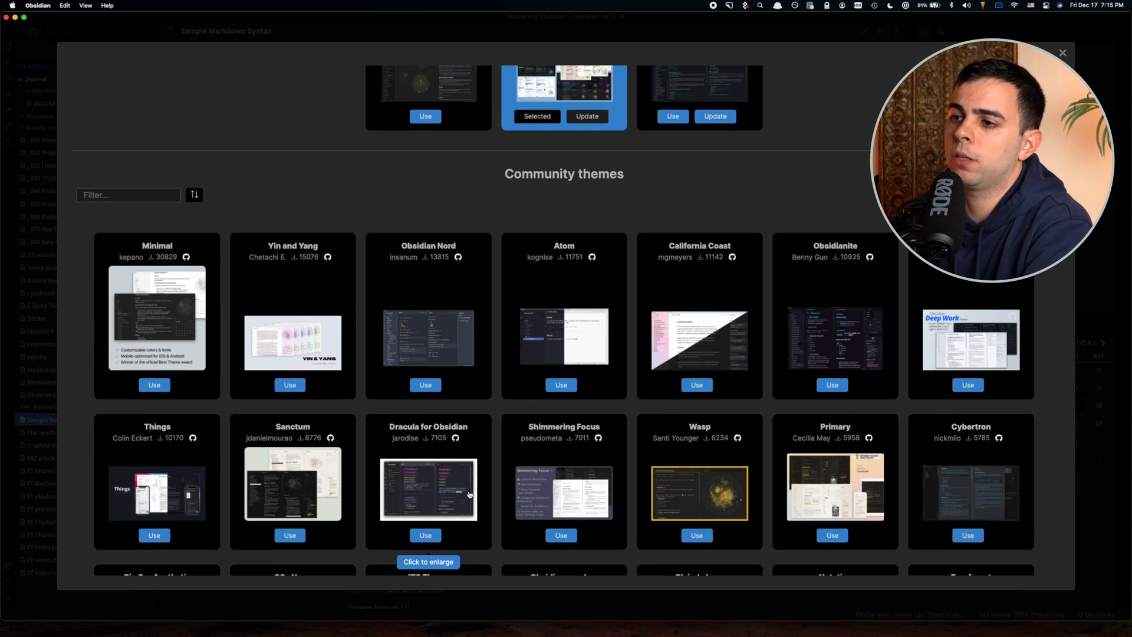
click(424, 533)
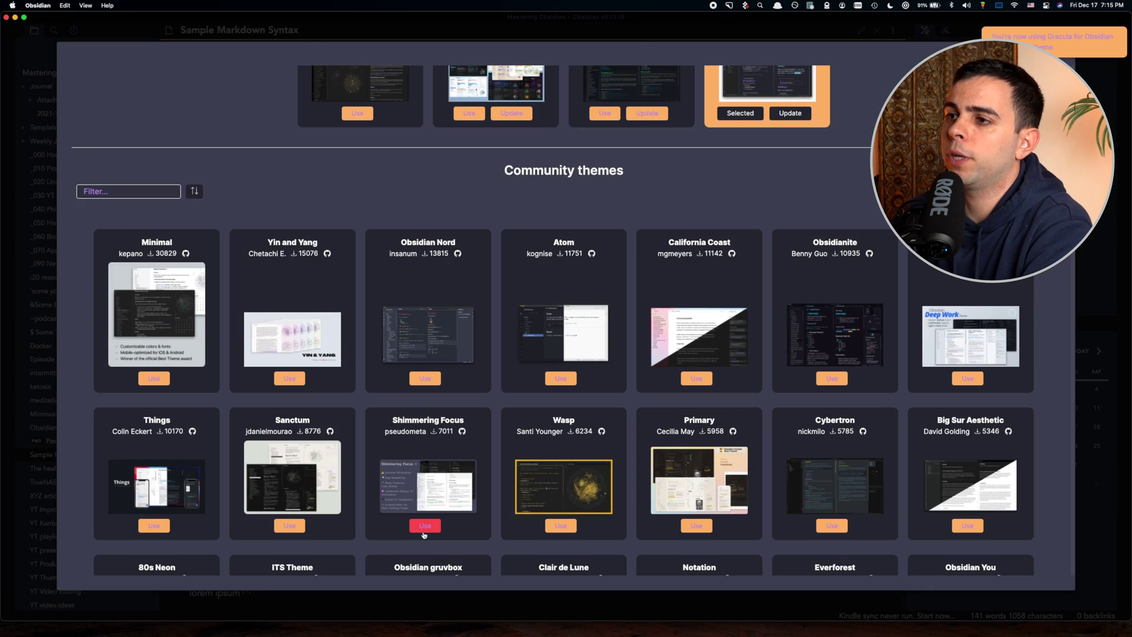
key(Escape)
key(Escape)
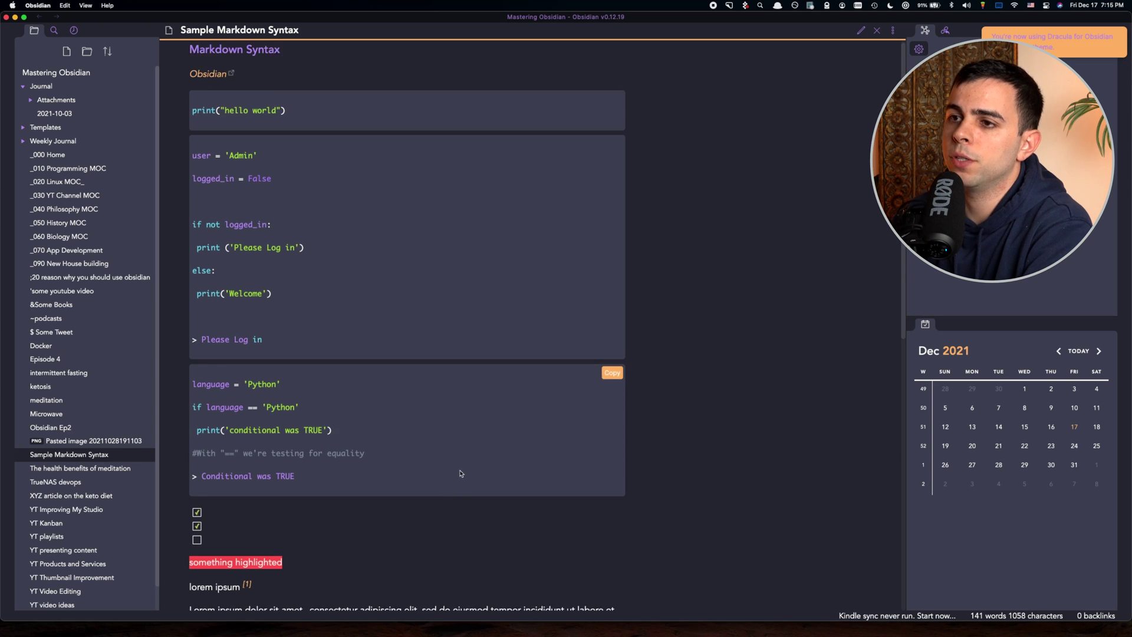
- Scroll the Dracula-styled note, toggling it to source mode and back to reading view
scroll(475, 471, down, 5)
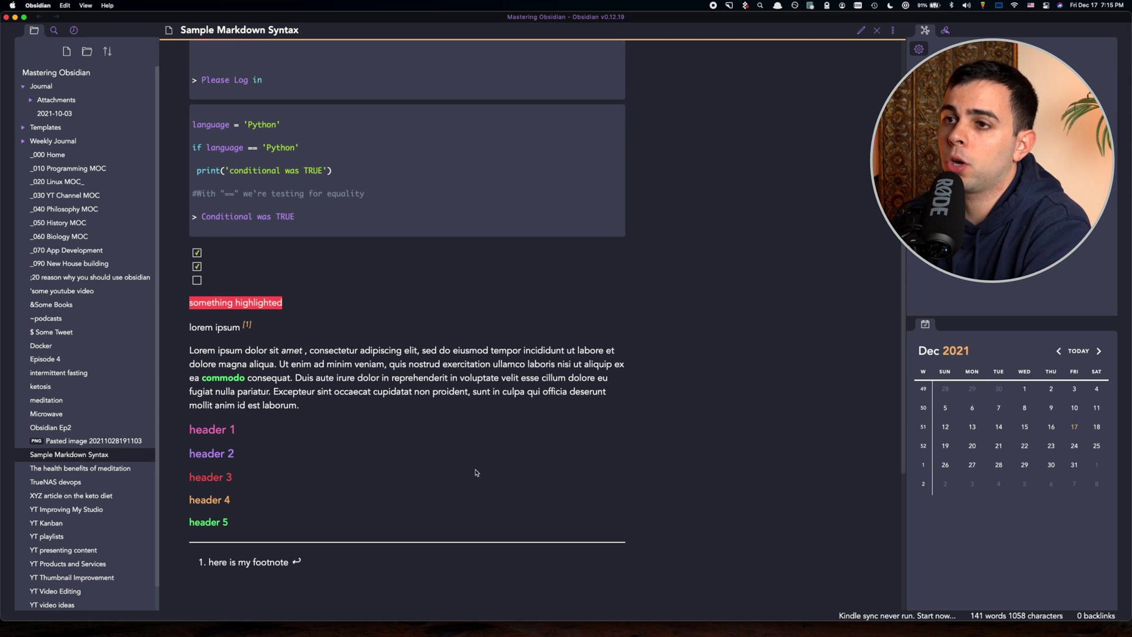
scroll(476, 471, up, 4)
scroll(475, 479, down, 2)
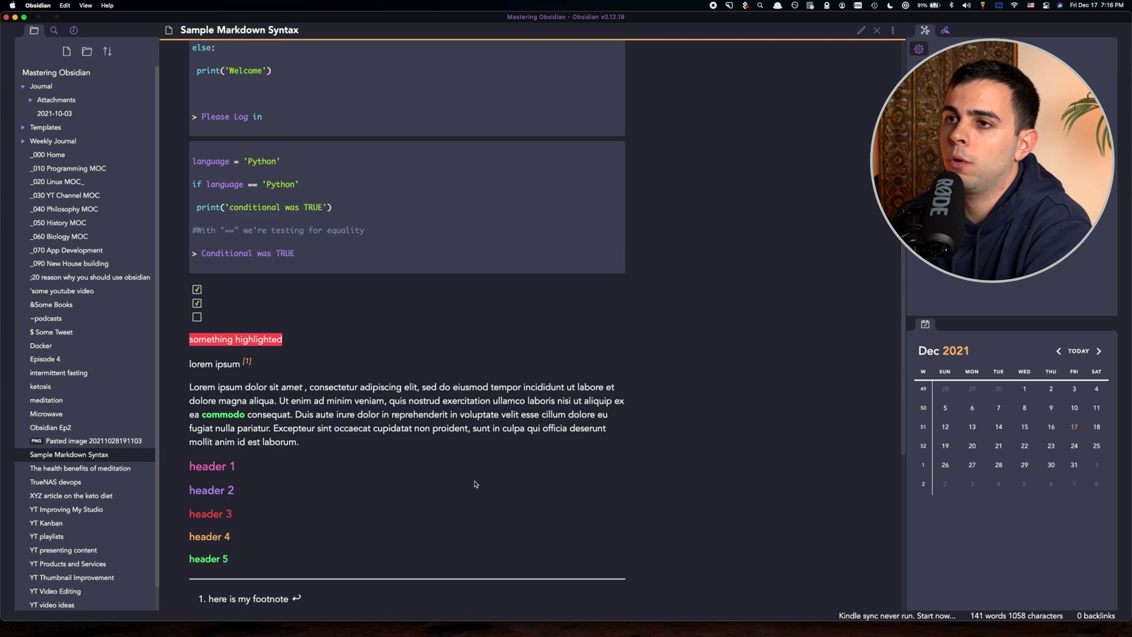
key(super+e)
scroll(474, 480, down, 8)
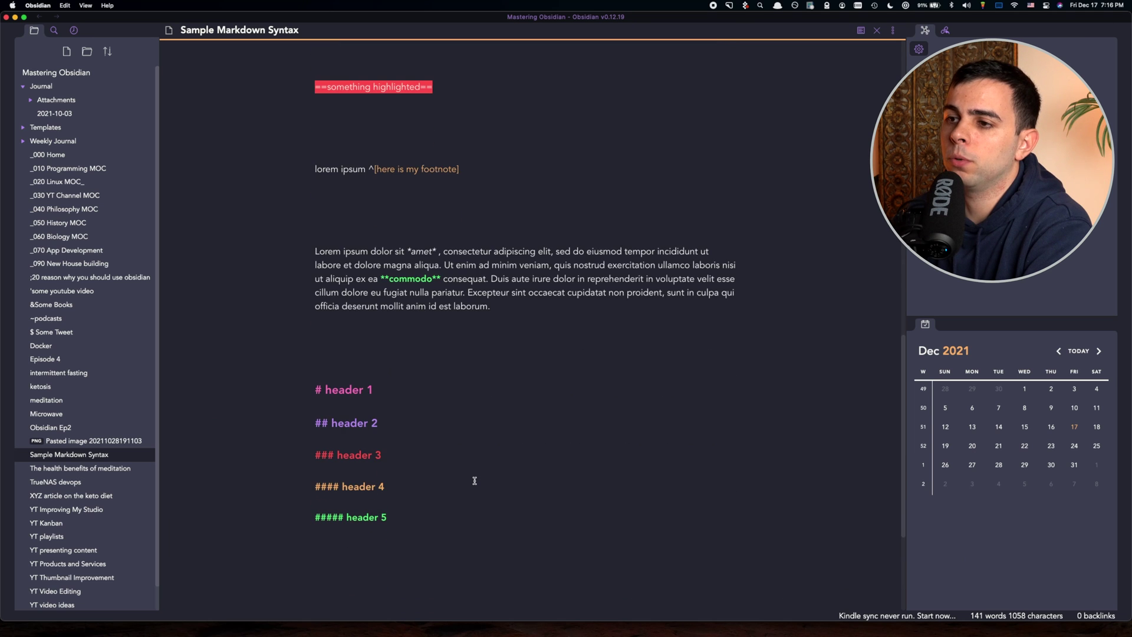
key(super+e)
- Open the vault's graph view, then put the note back in reading view
mouse_move(10, 110)
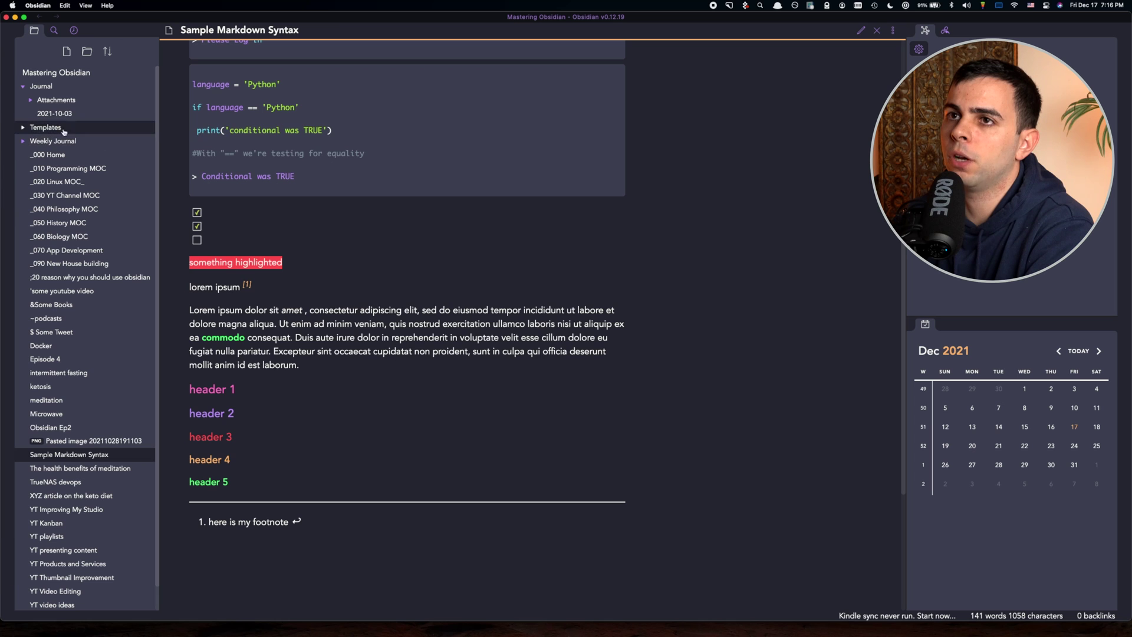
click(6, 115)
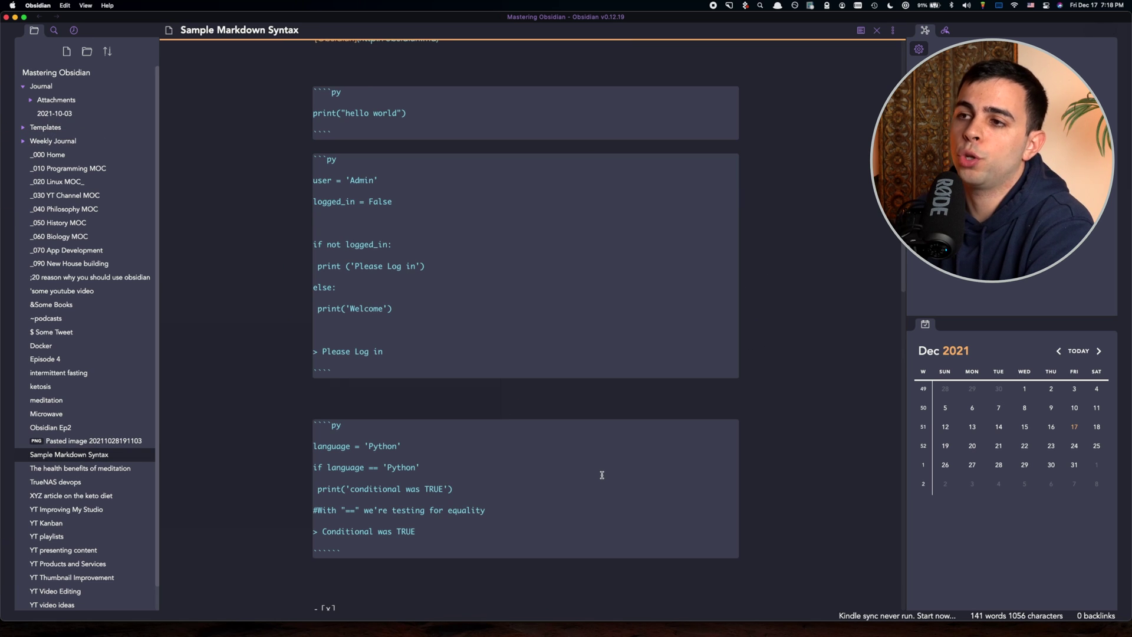
key(super+e)
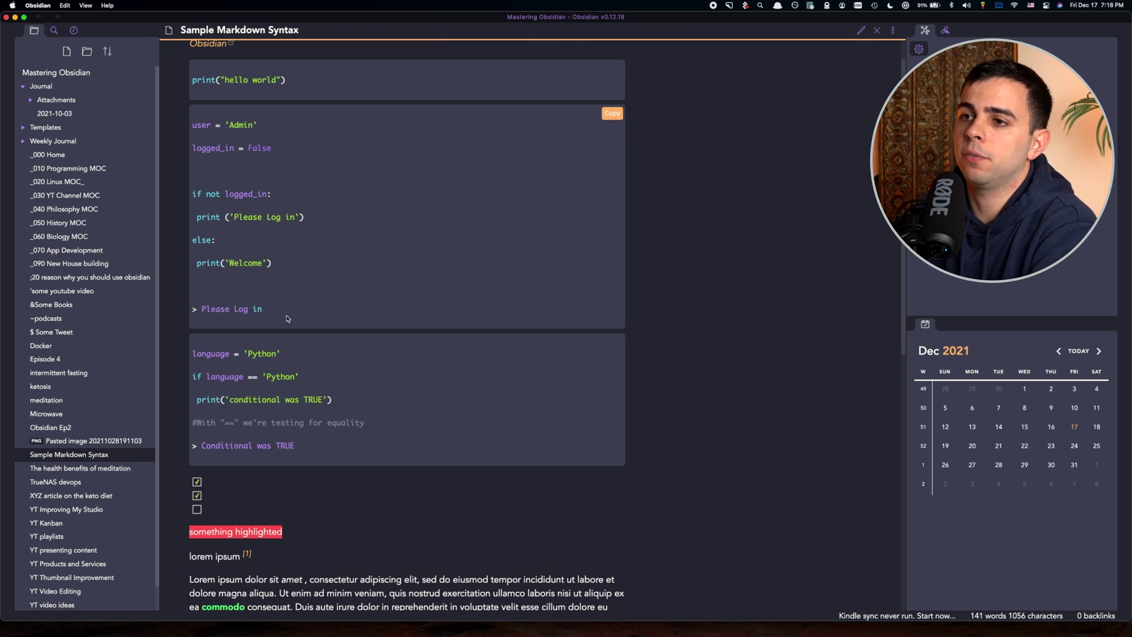
scroll(460, 432, up, 1)
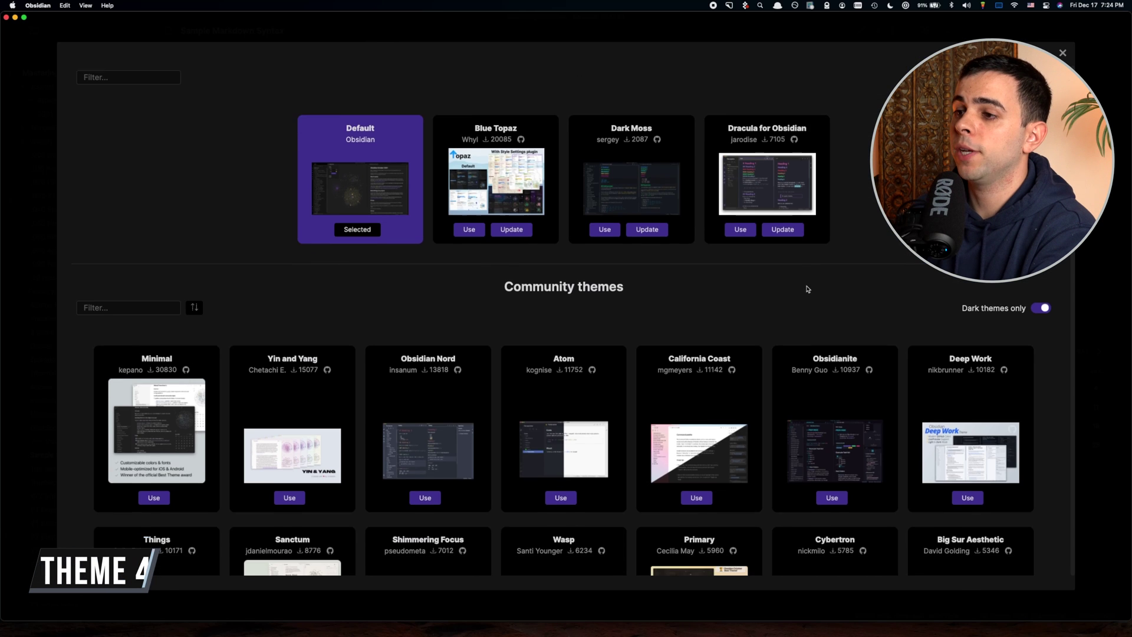
- Apply the Obsidian gruvbox theme from the community themes browser and close Settings
scroll(808, 285, down, 5)
scroll(807, 285, down, 3)
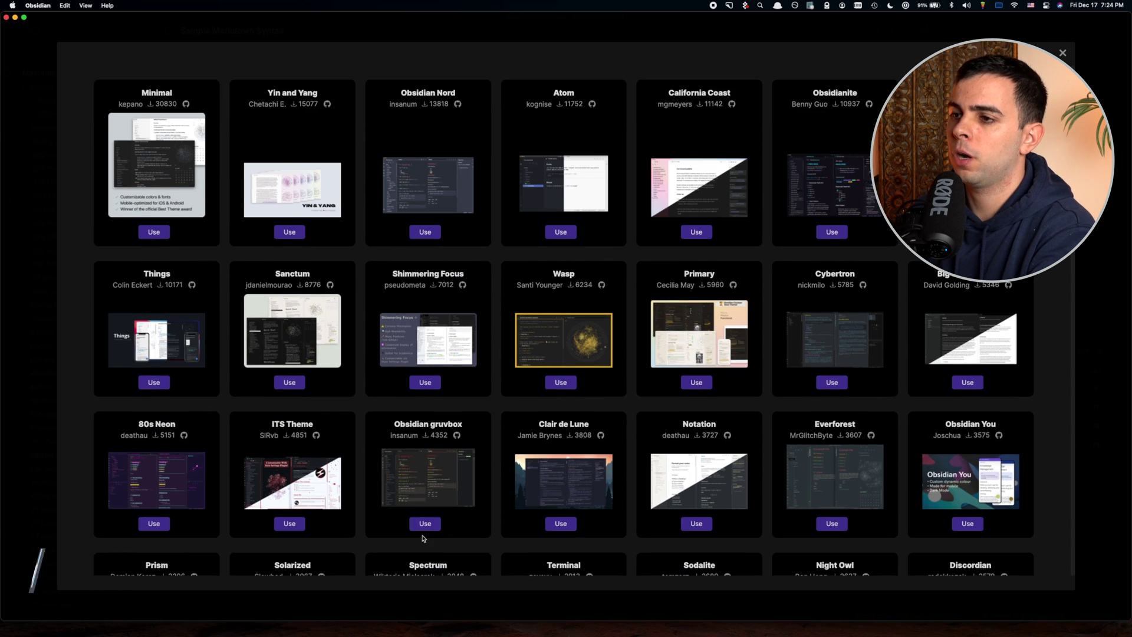
click(426, 523)
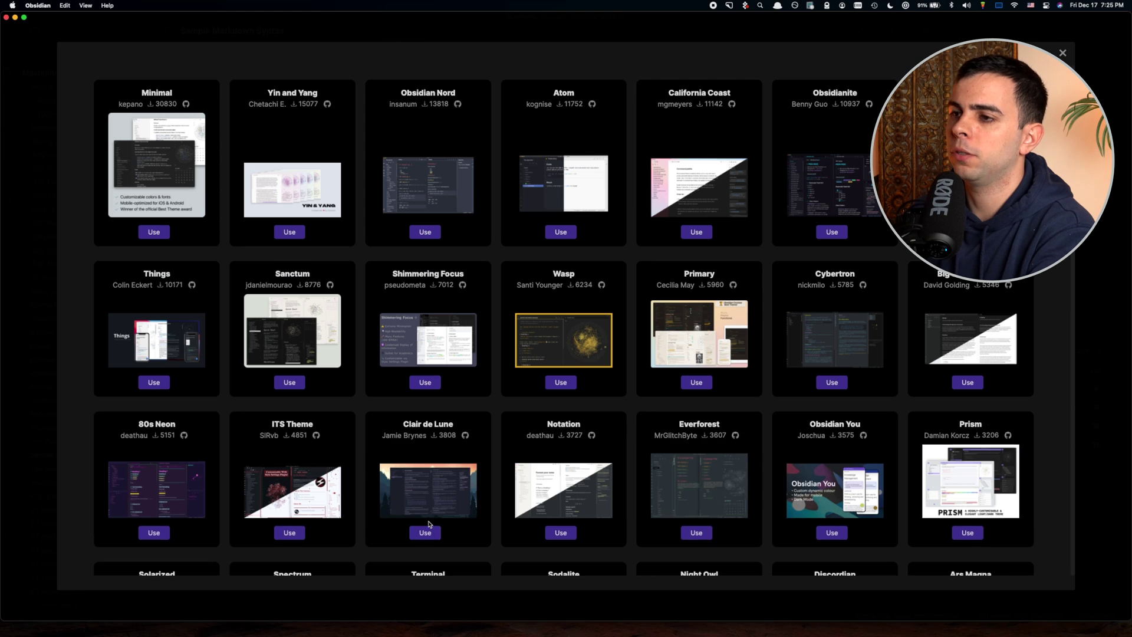
key(Escape)
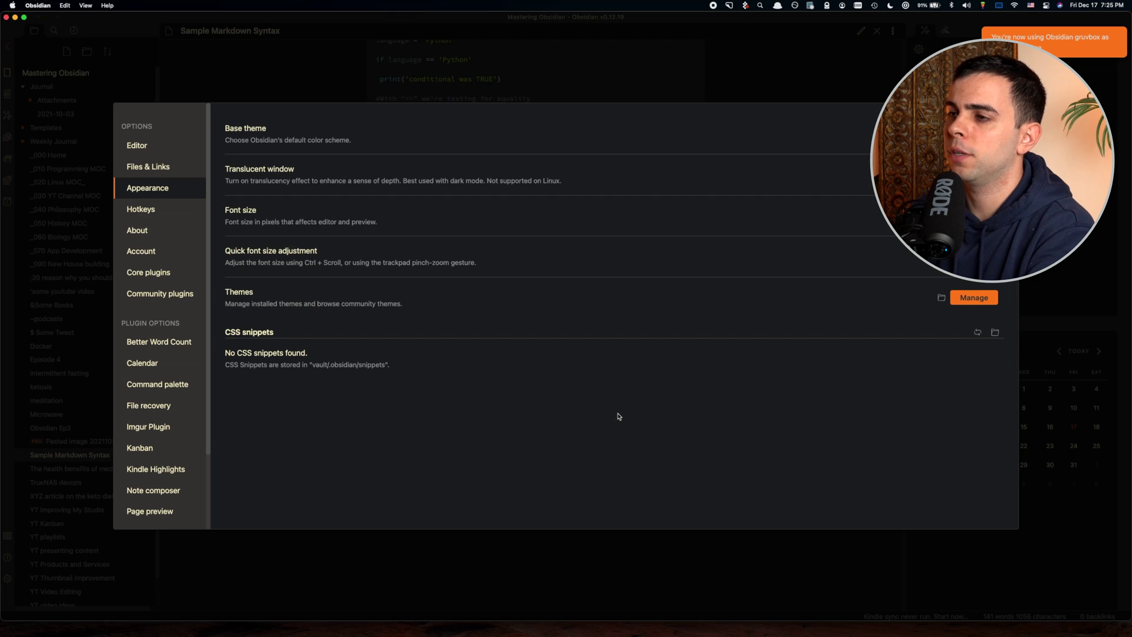
key(Escape)
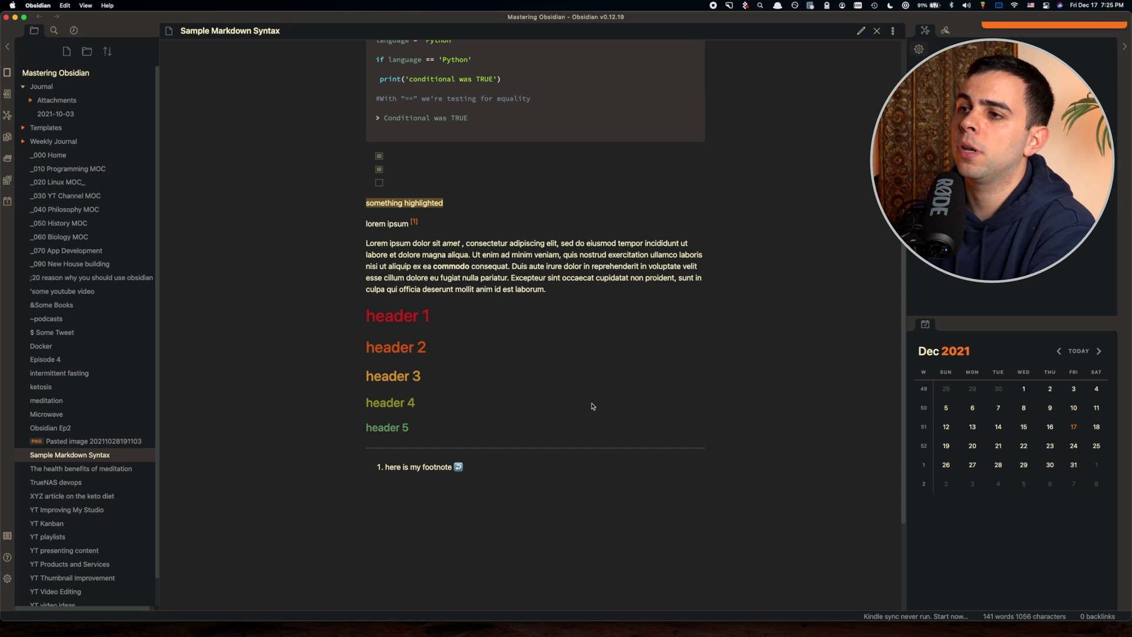
- Scroll through the gruvbox-styled note, then open the vault's graph view
scroll(592, 406, up, 5)
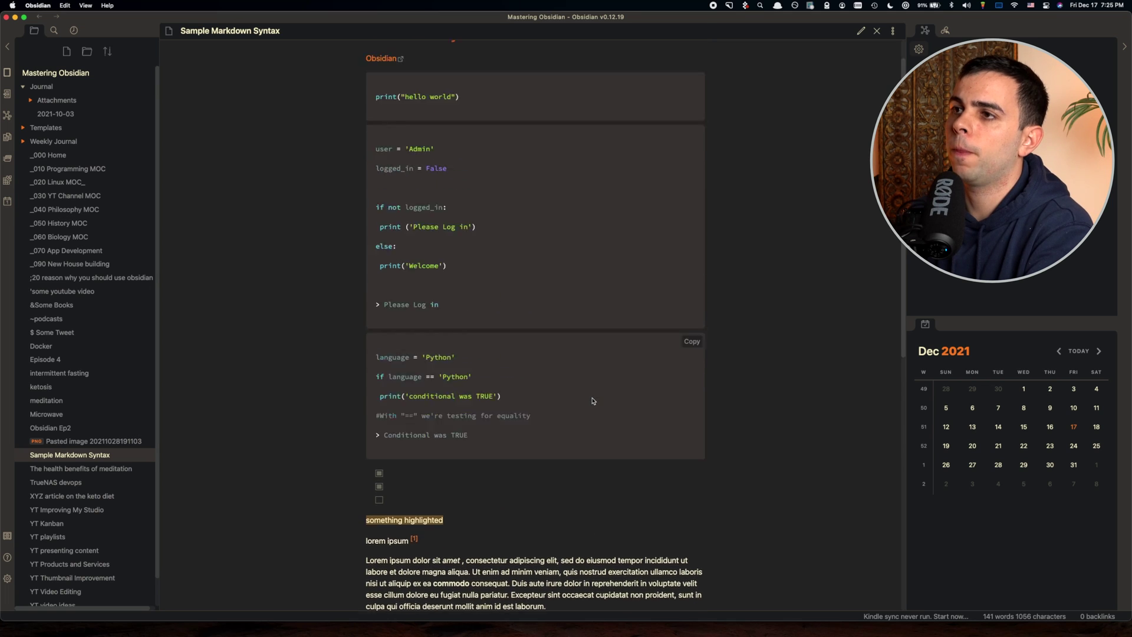
scroll(592, 401, up, 1)
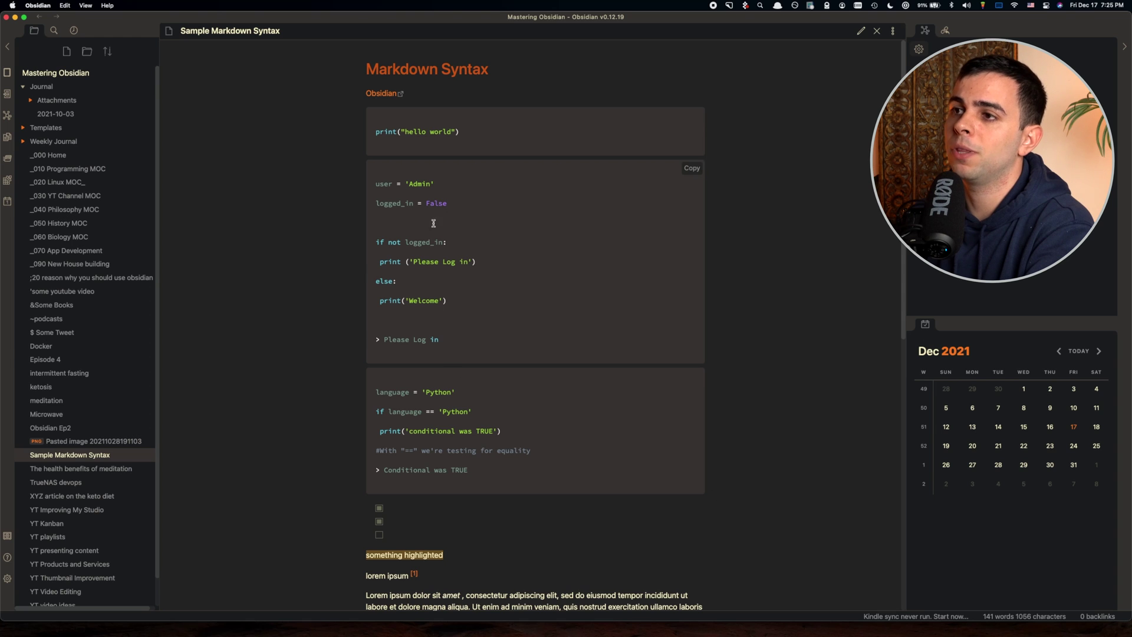
scroll(434, 223, down, 5)
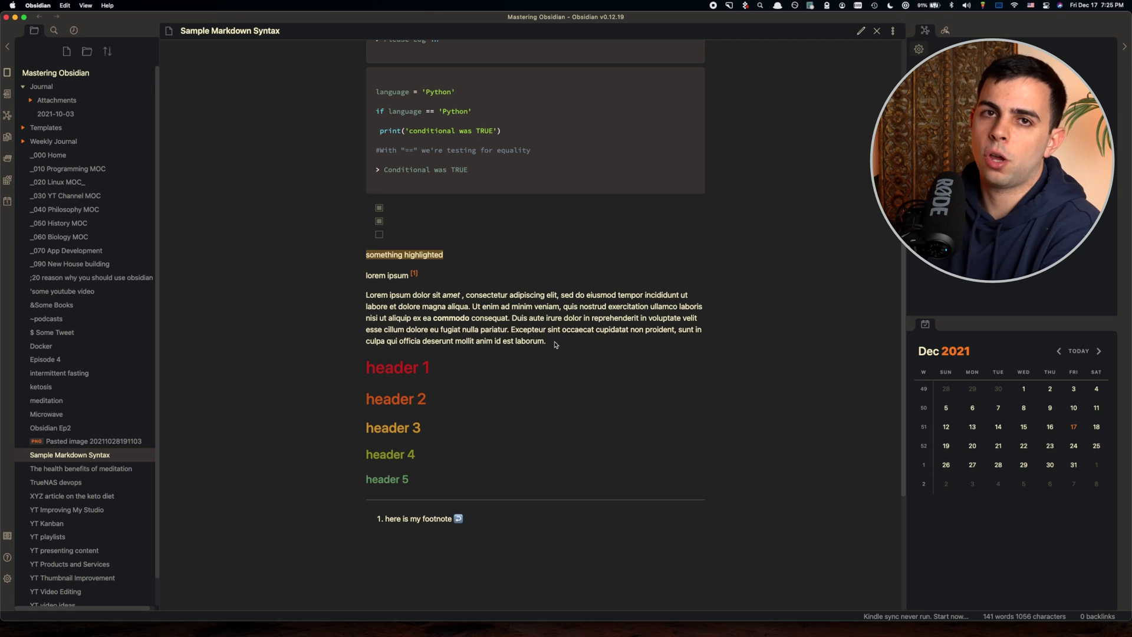
scroll(554, 344, up, 5)
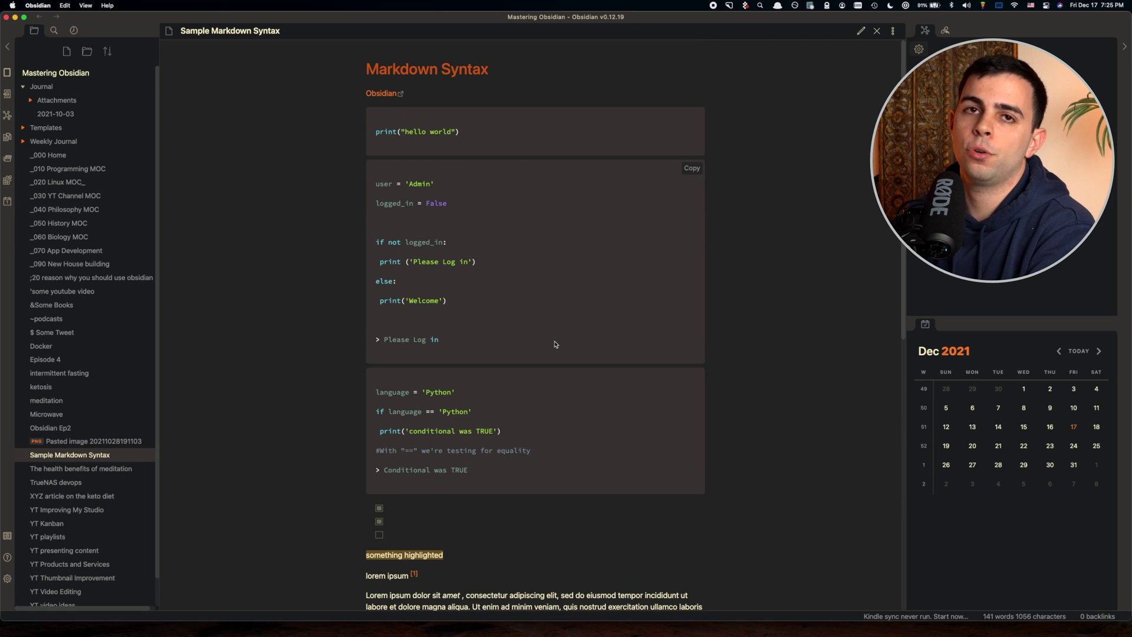
scroll(530, 337, down, 5)
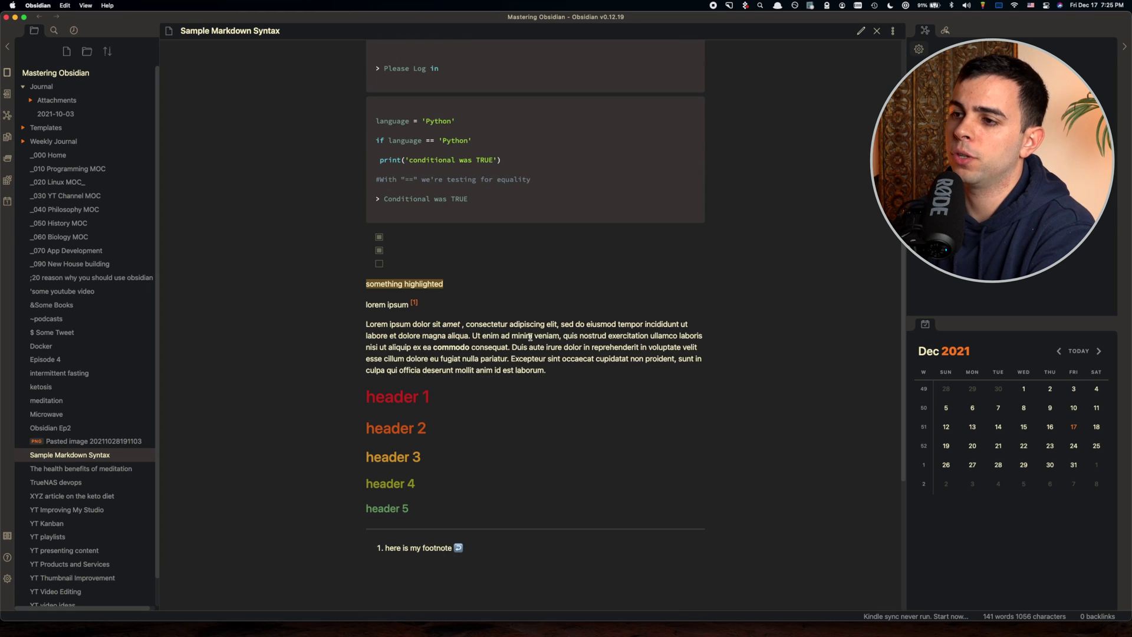
scroll(639, 354, up, 4)
scroll(343, 417, down, 6)
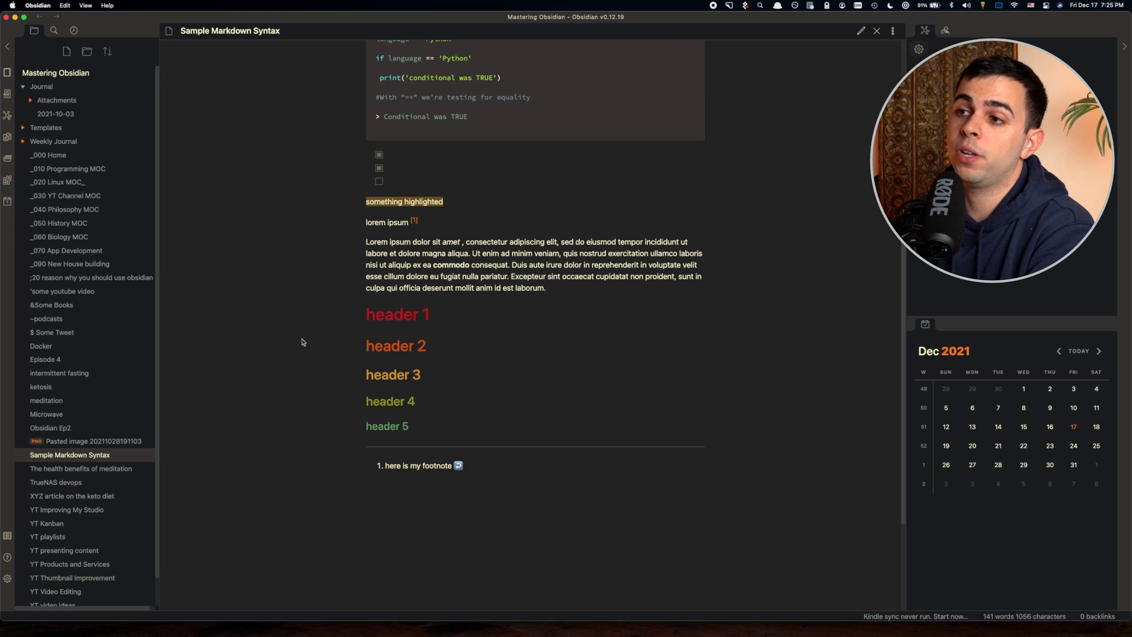
scroll(385, 373, up, 6)
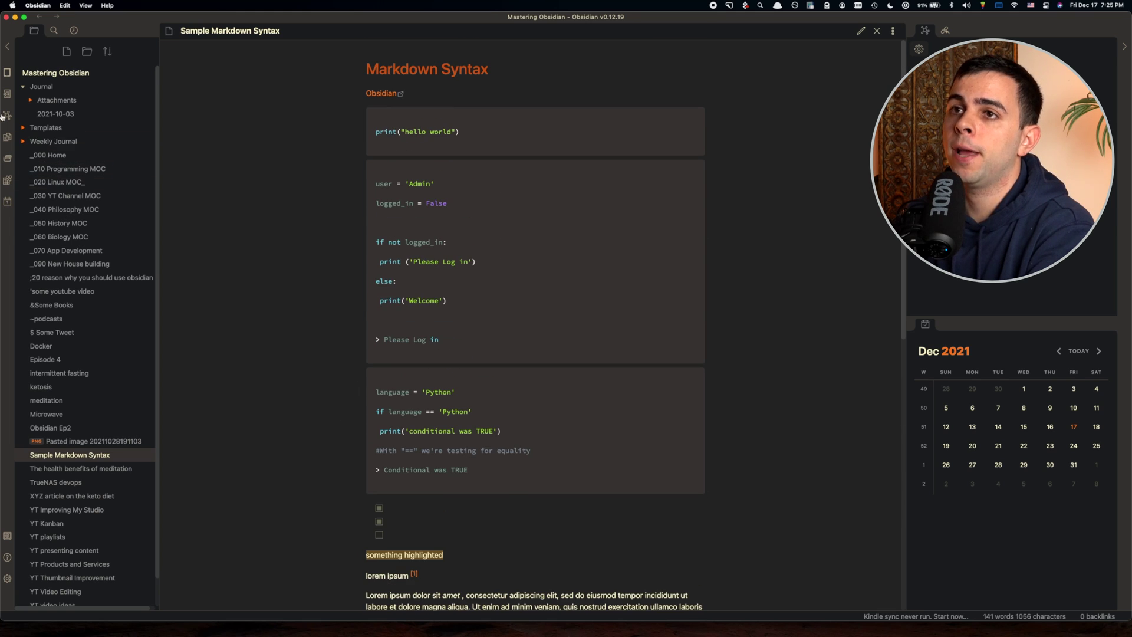
click(7, 116)
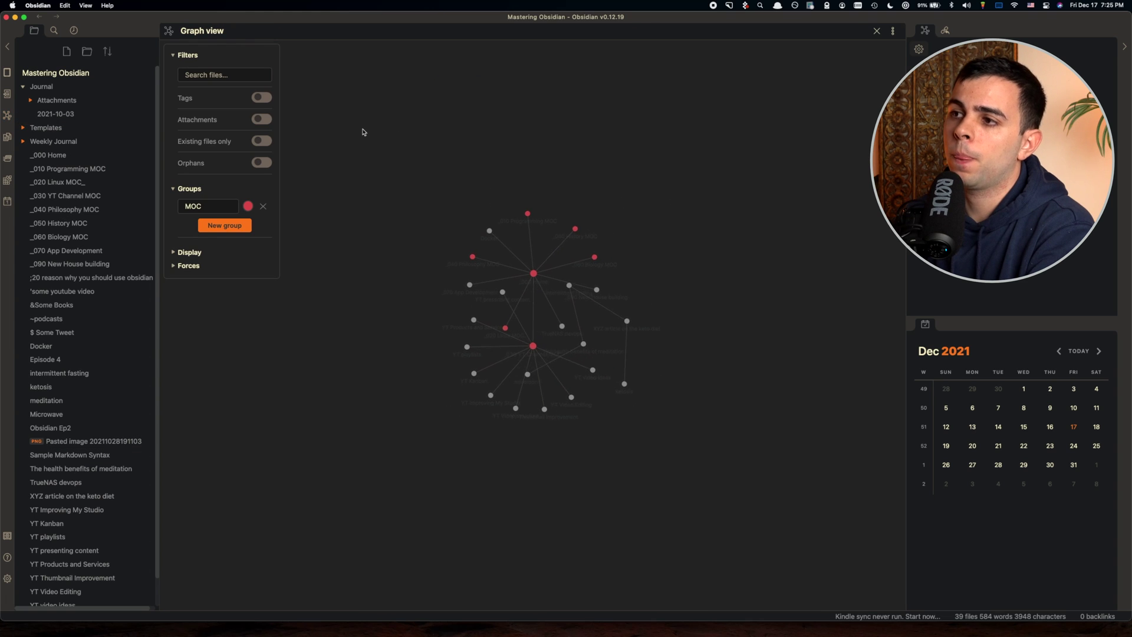
scroll(481, 232, up, 5)
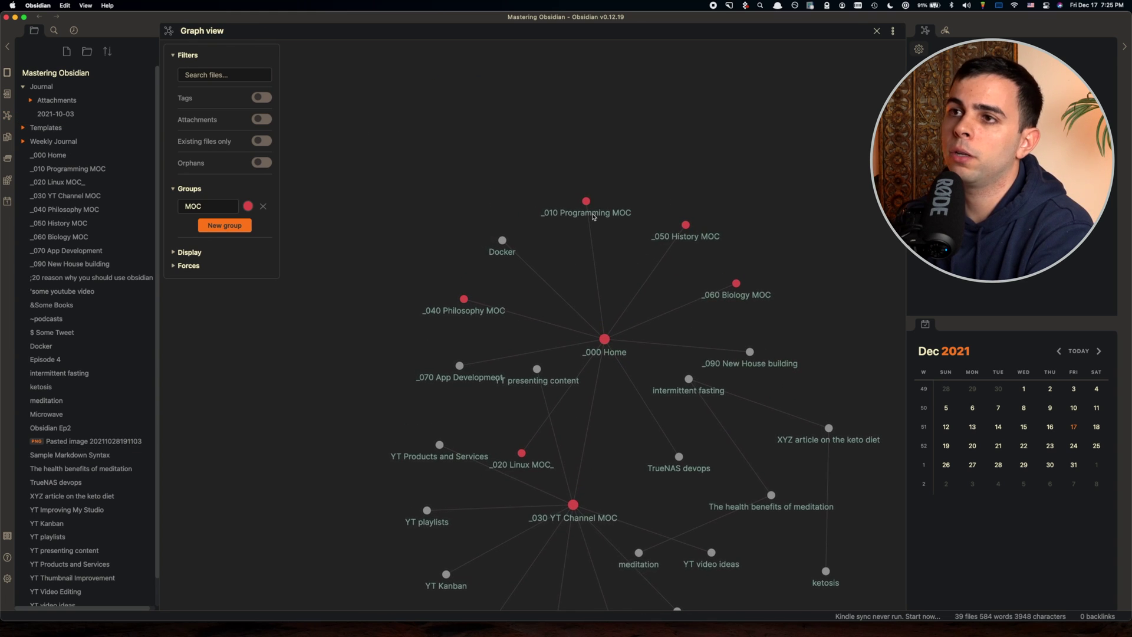
scroll(593, 217, down, 5)
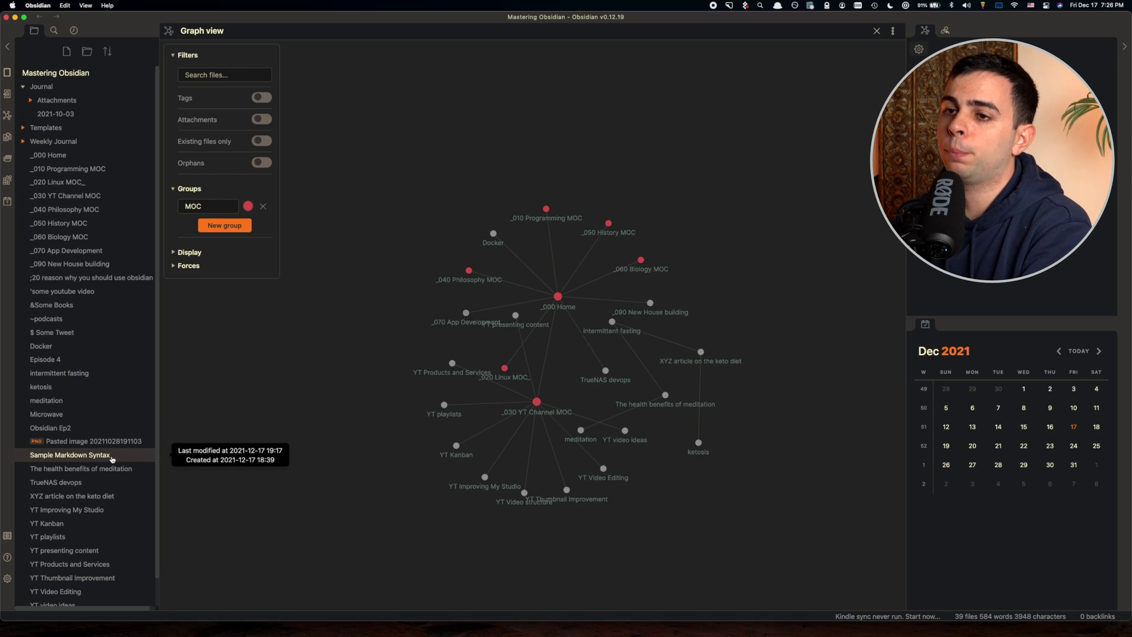
click(137, 455)
scroll(342, 349, down, 1)
key(super+e)
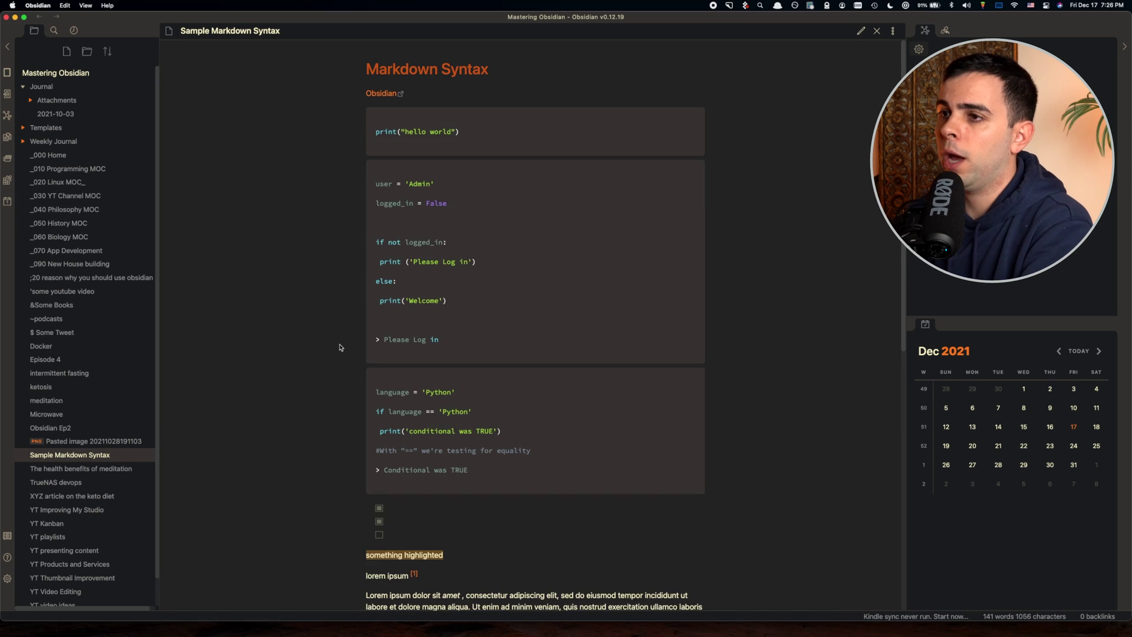
scroll(339, 348, down, 10)
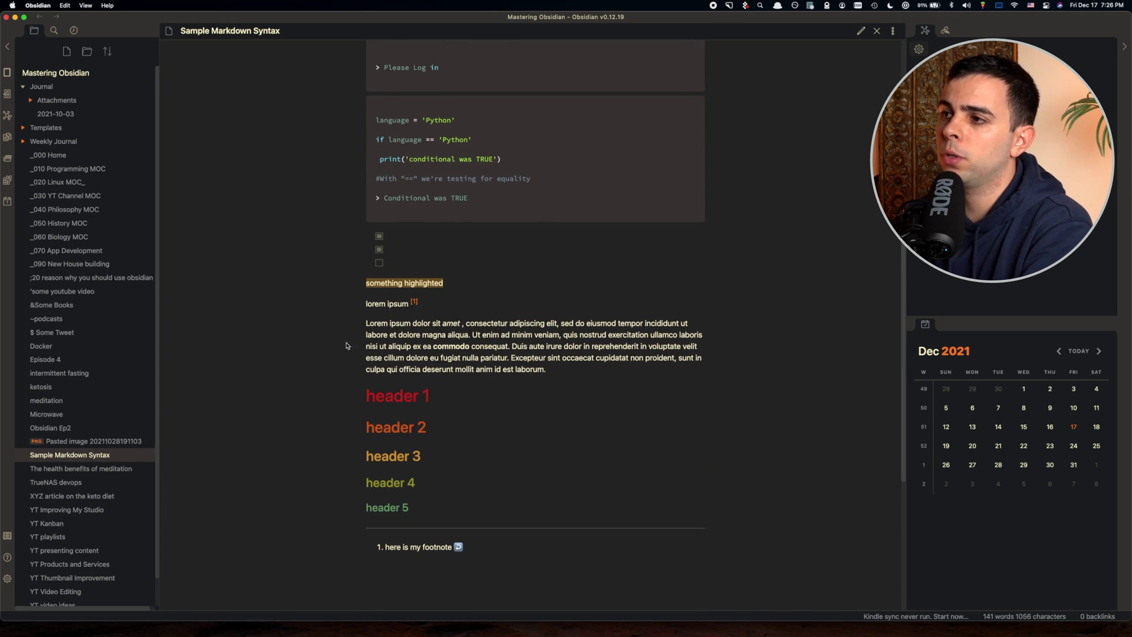
scroll(472, 339, down, 4)
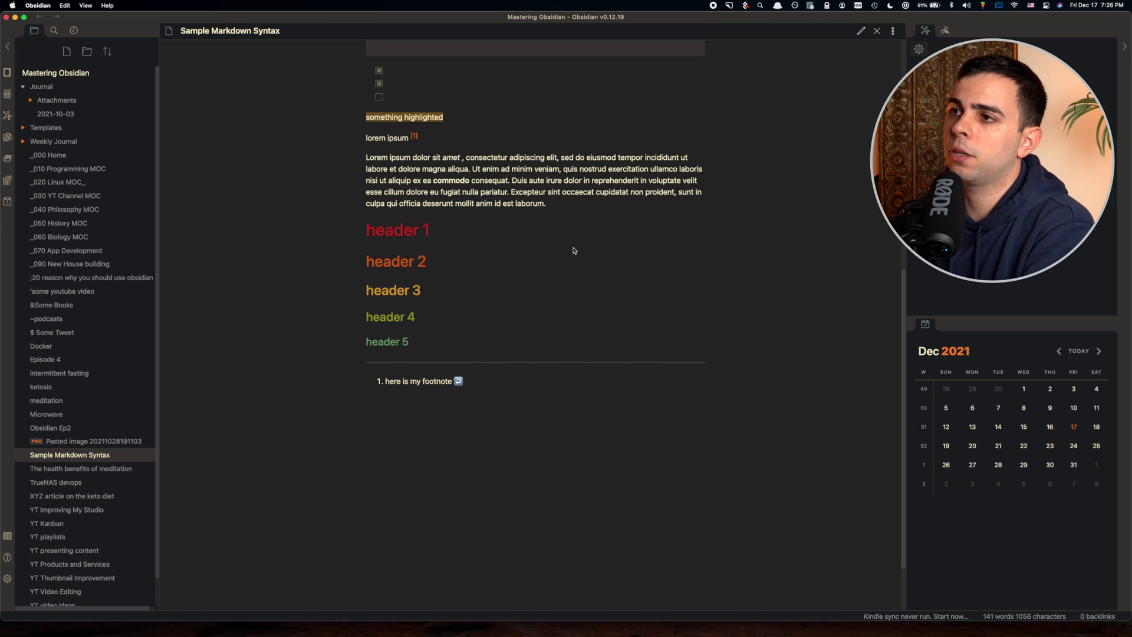
key(super+e)
drag(483, 389, 434, 388)
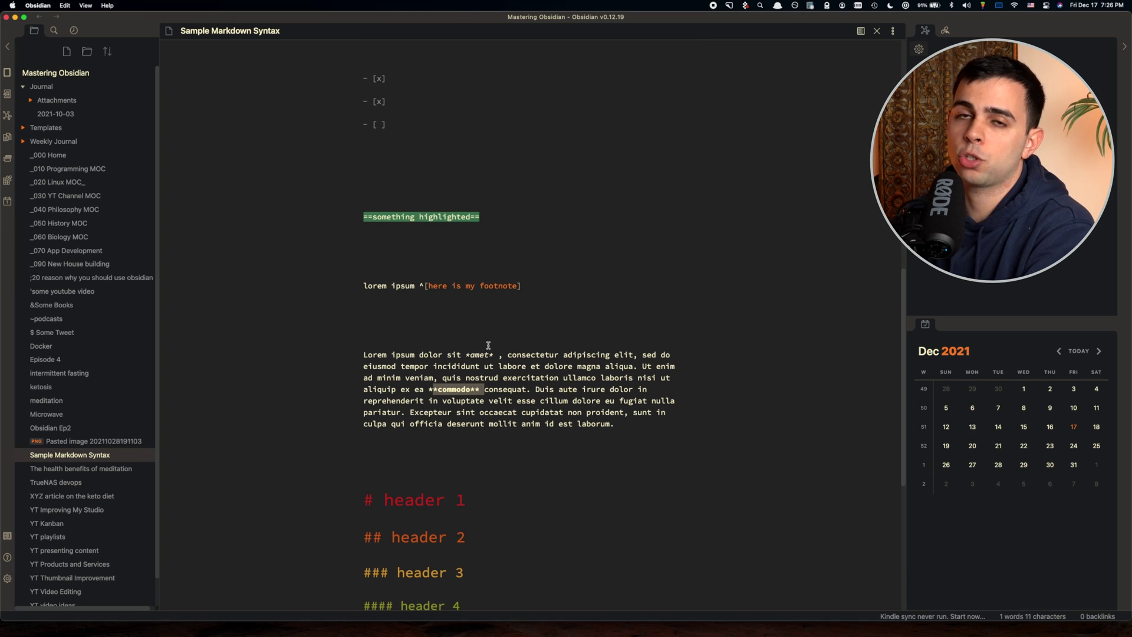
key(super+e)
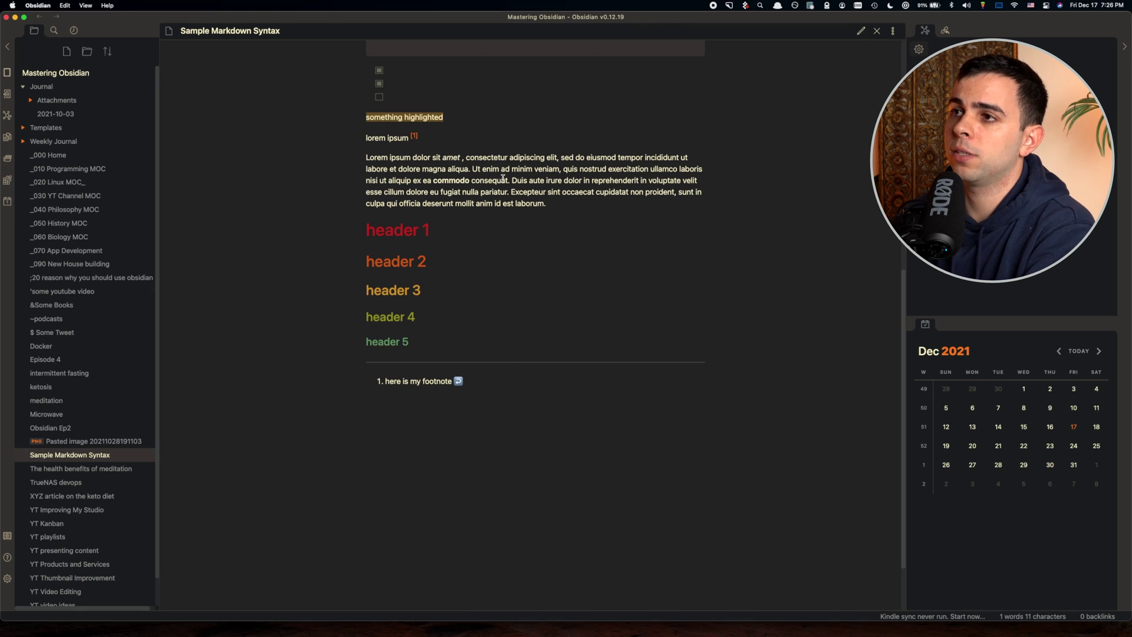
drag(475, 181, 437, 184)
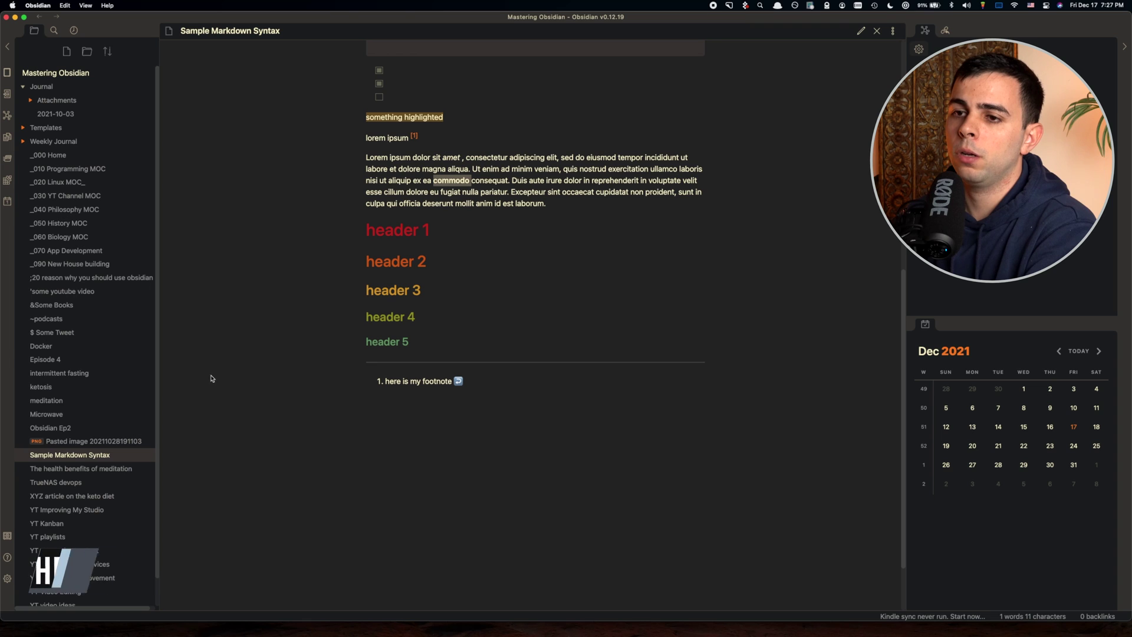
- Switch the vault to the Cybertron theme from Appearance settings
click(7, 578)
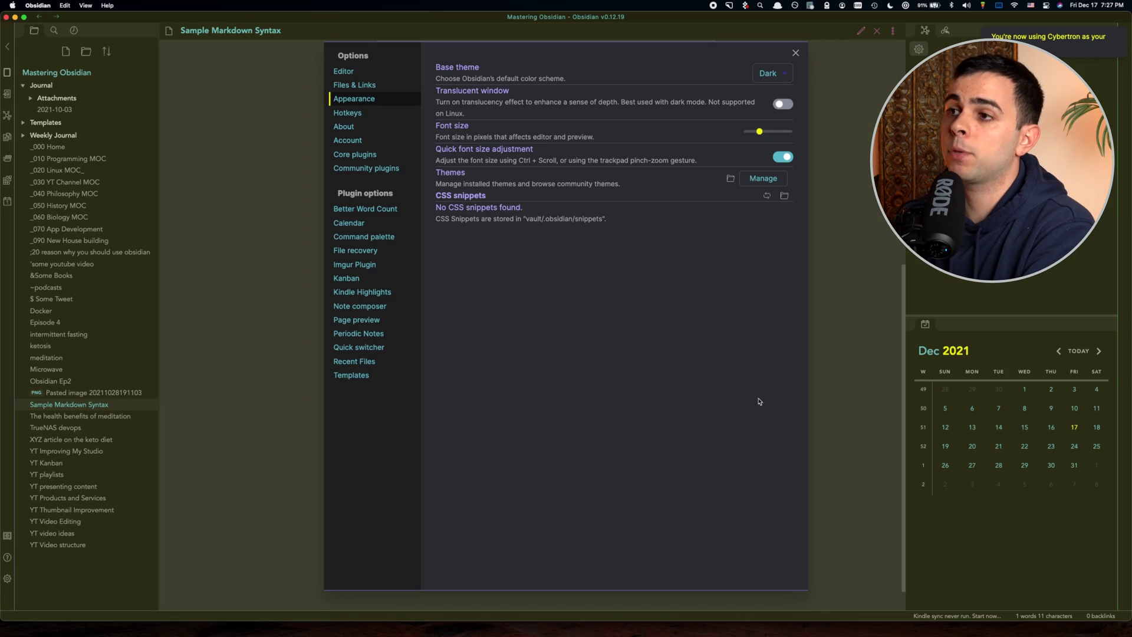
key(Escape)
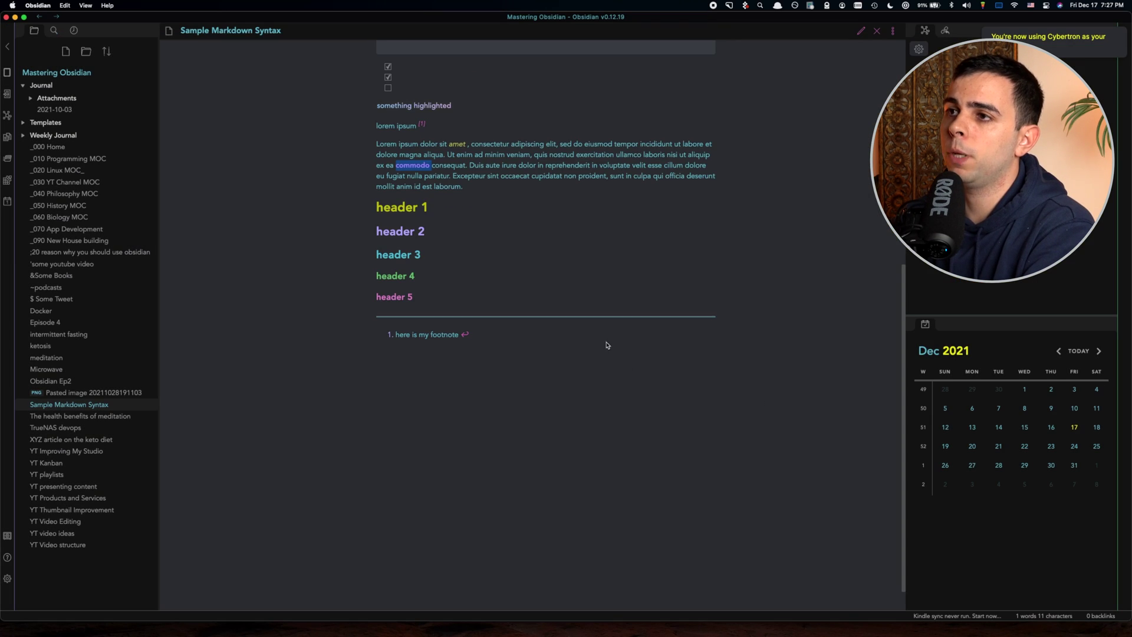
scroll(607, 345, up, 5)
scroll(602, 341, up, 3)
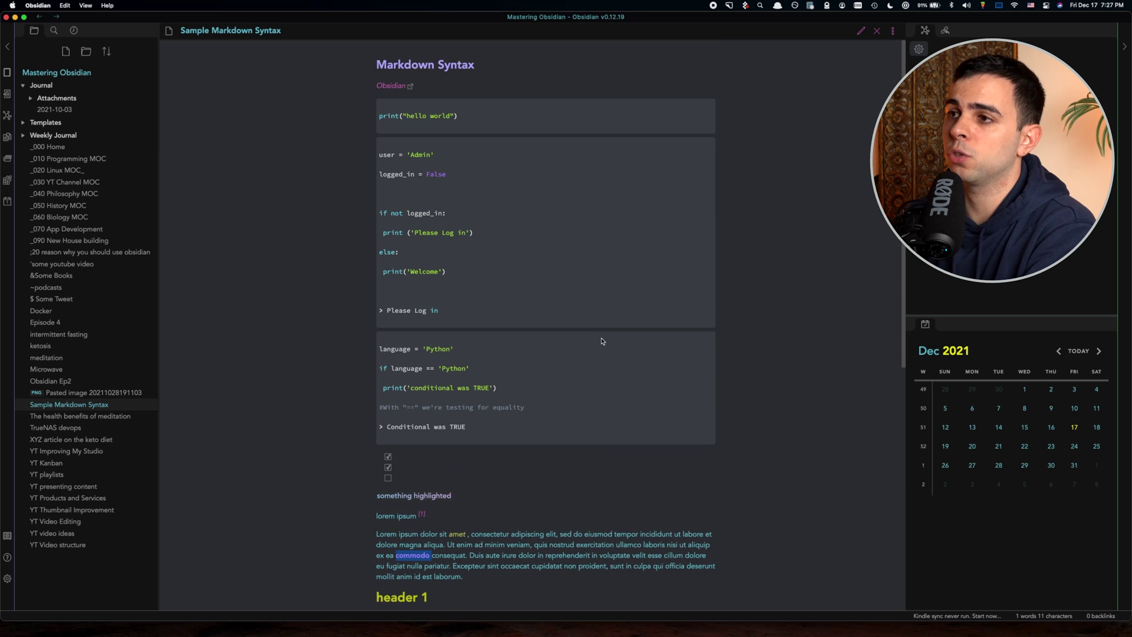
- Scroll the note and select the Lorem ipsum paragraph to preview Cybertron's selection styling
scroll(590, 365, down, 1)
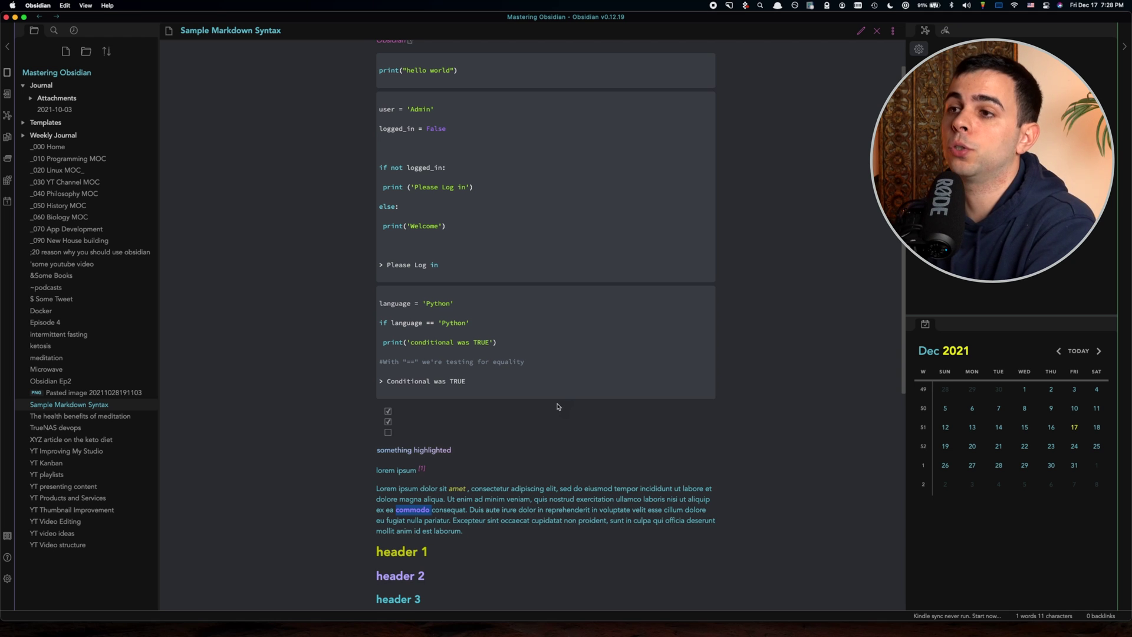
scroll(558, 406, down, 3)
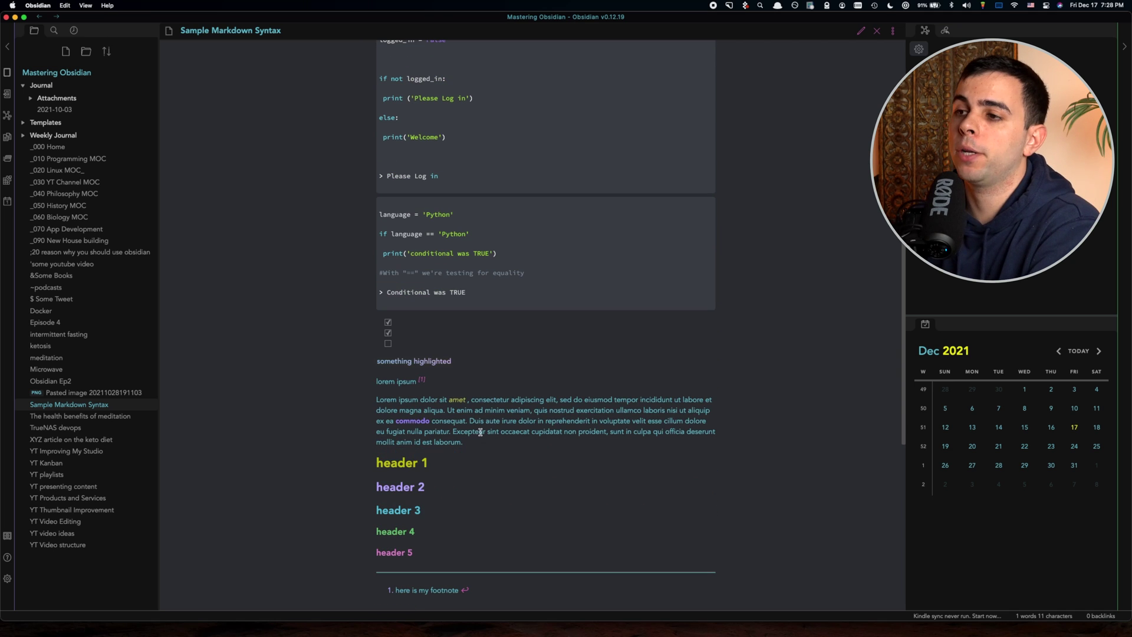
drag(479, 441, 382, 400)
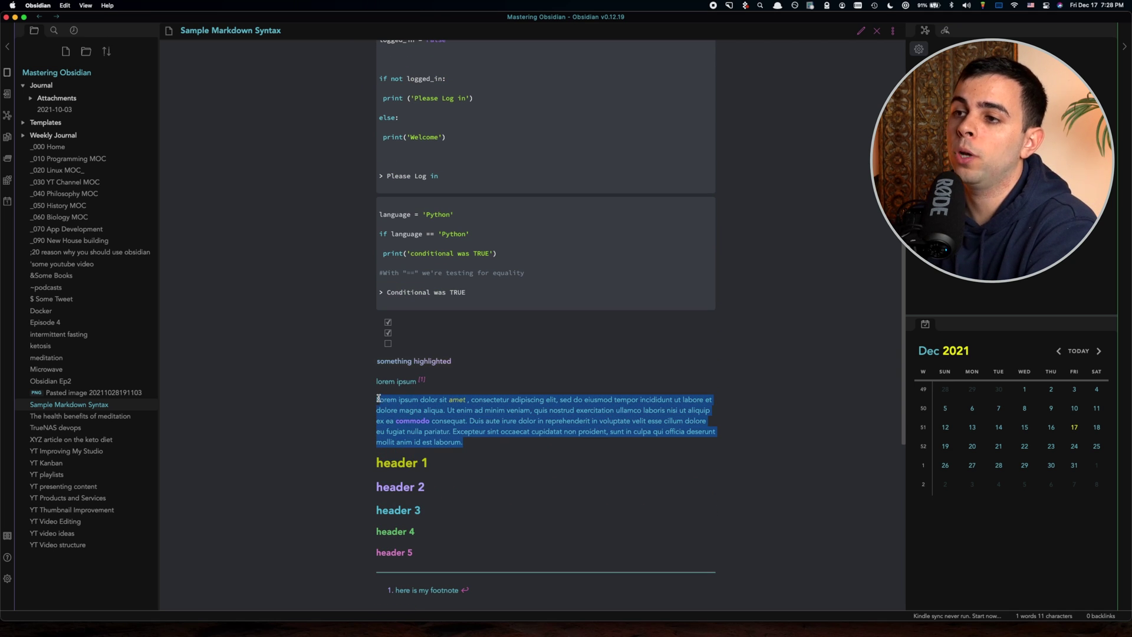
click(500, 453)
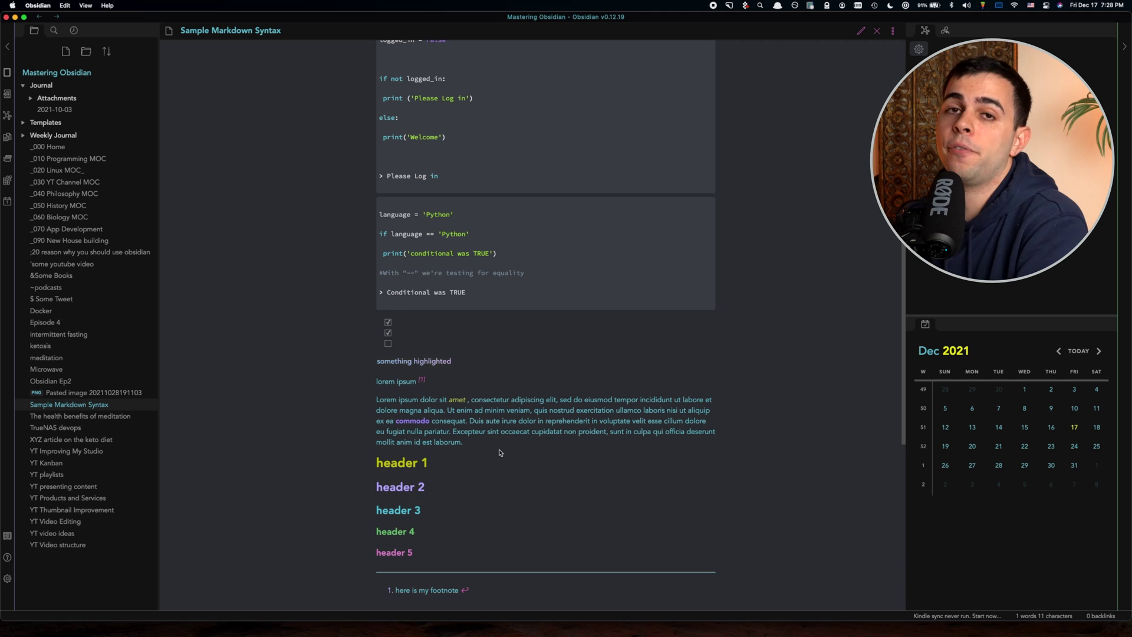
scroll(499, 452, down, 2)
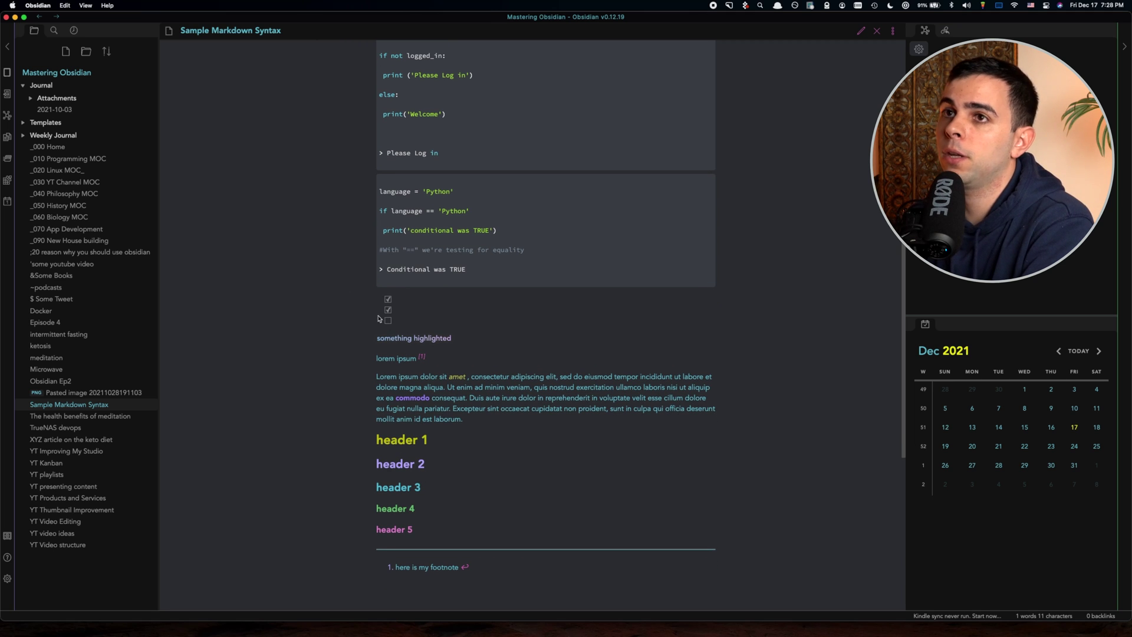
- Open the graph view, then return to the Sample Markdown Syntax note in reading view
click(8, 117)
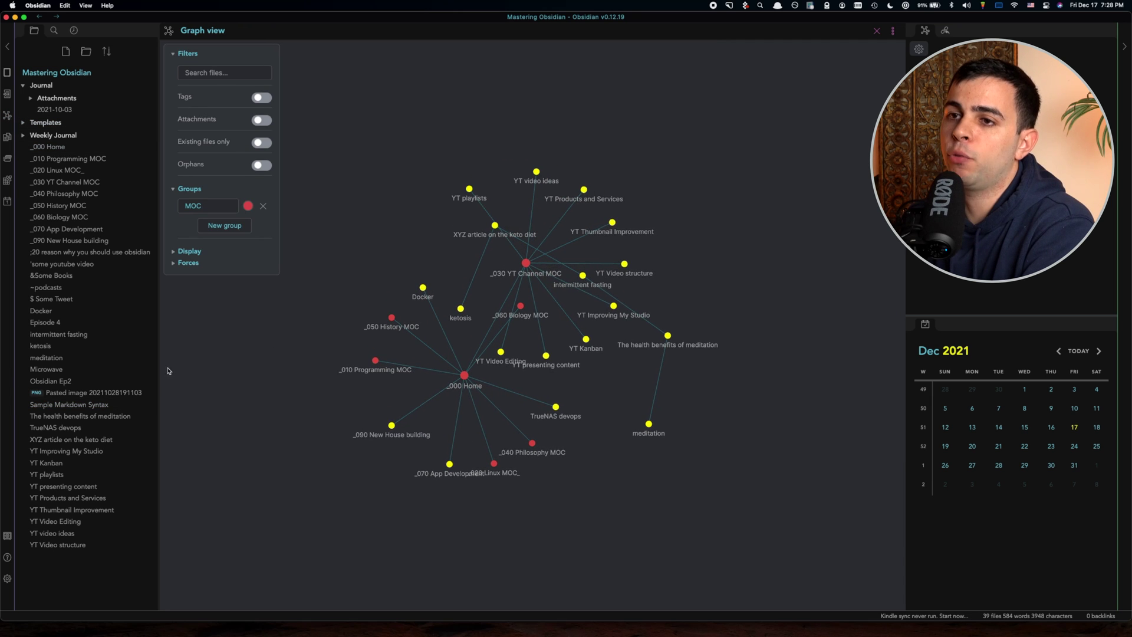
click(65, 405)
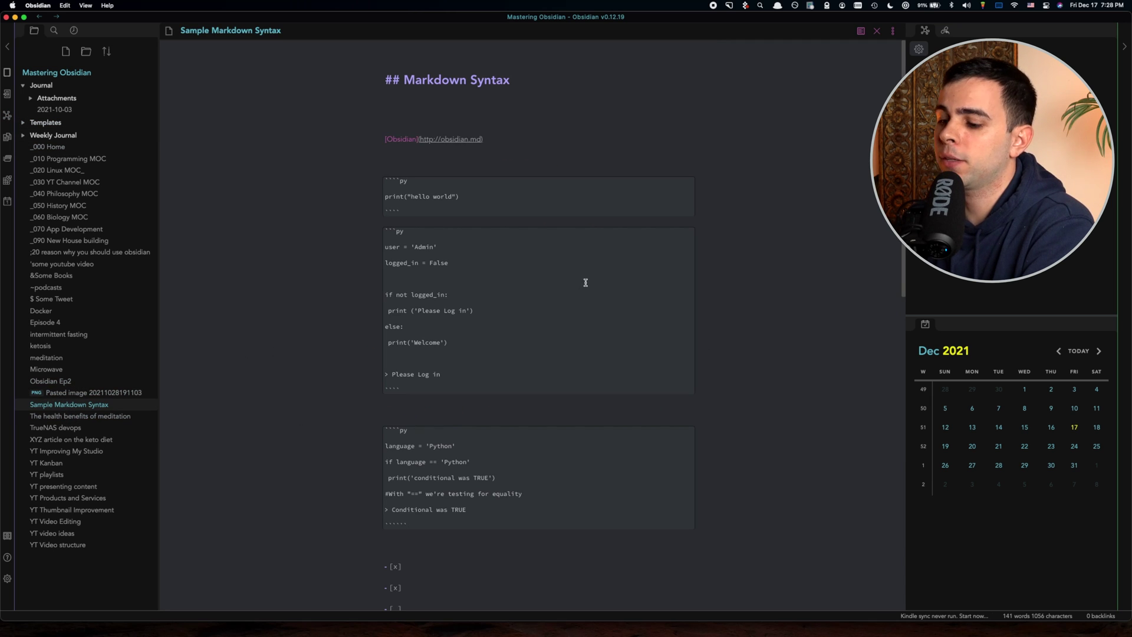
key(super+e)
- Preview text selection in the Lorem ipsum paragraph, then open the Appearance settings
drag(457, 326, 482, 335)
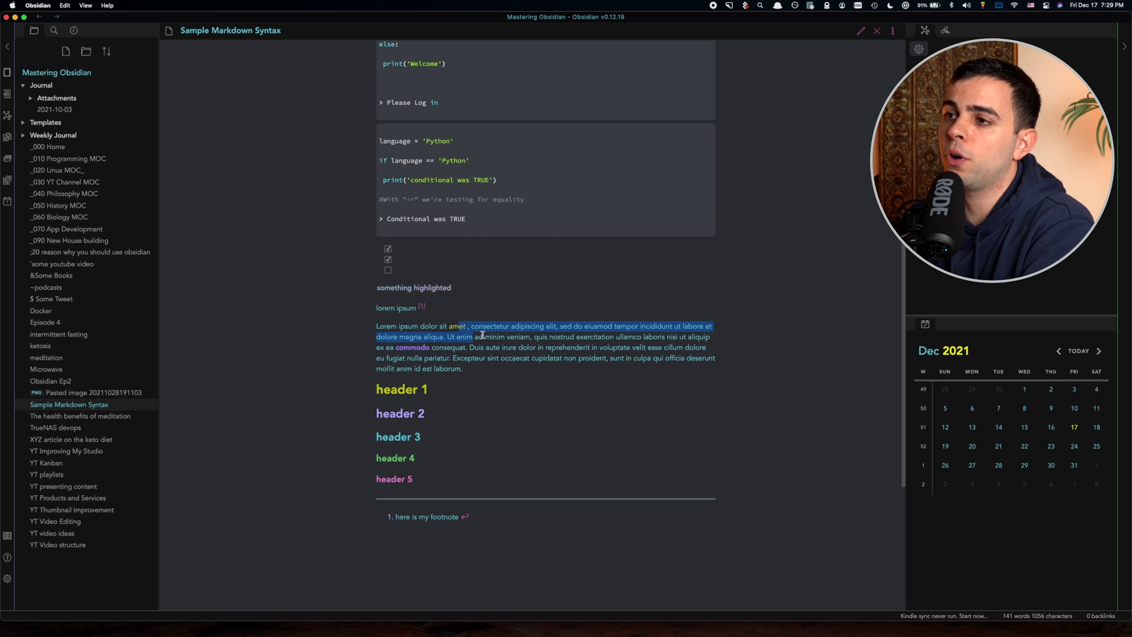
click(403, 341)
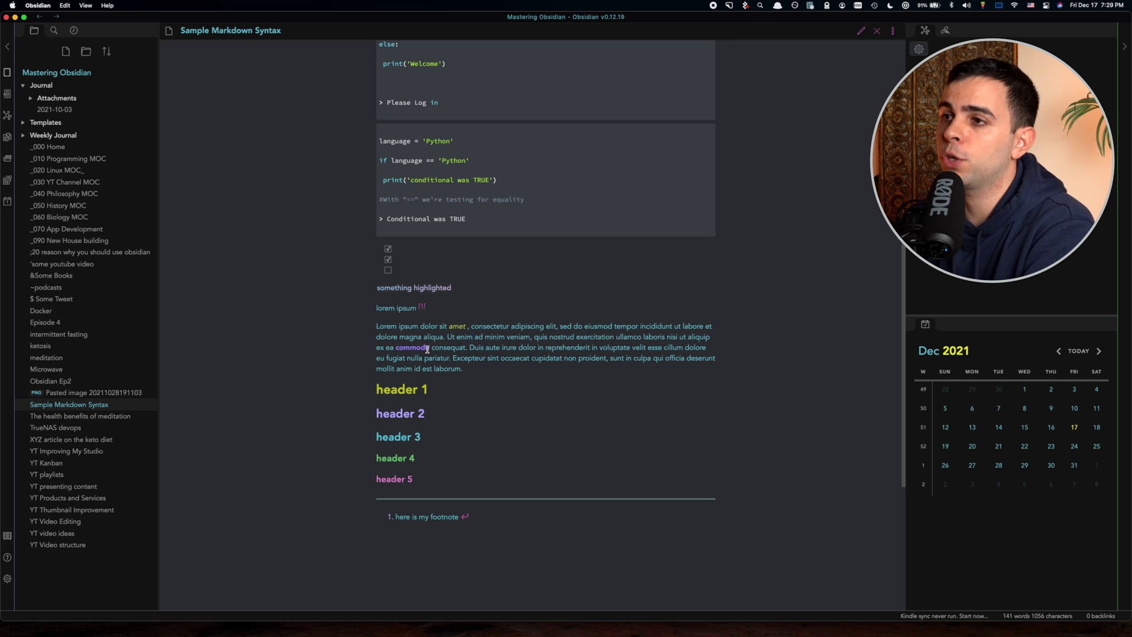
scroll(448, 360, up, 2)
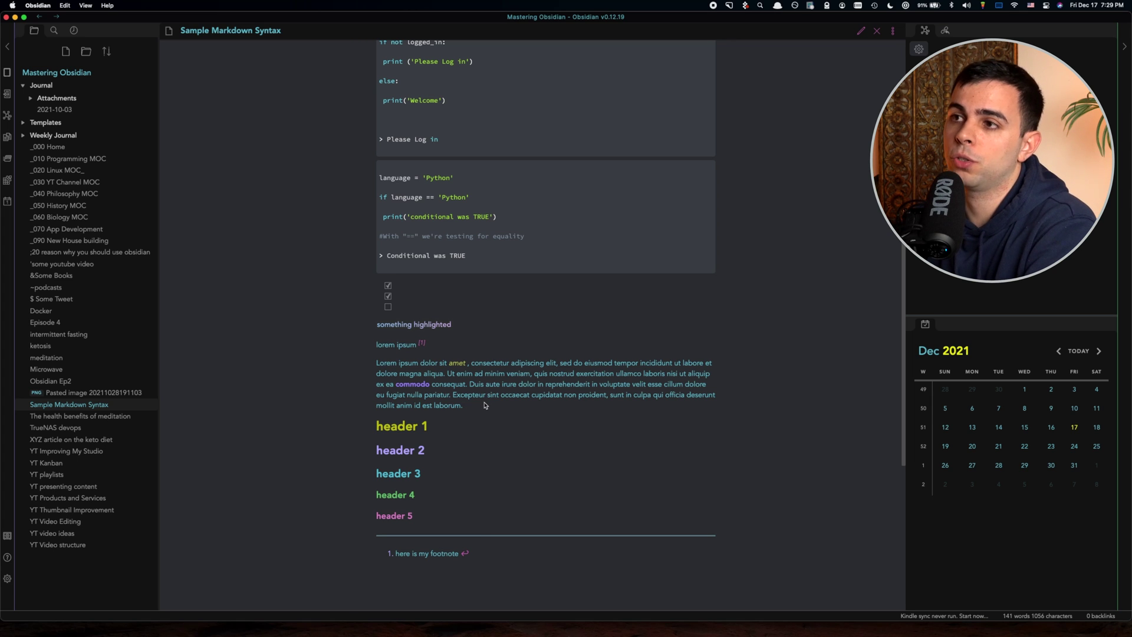
scroll(406, 409, up, 3)
scroll(402, 419, down, 4)
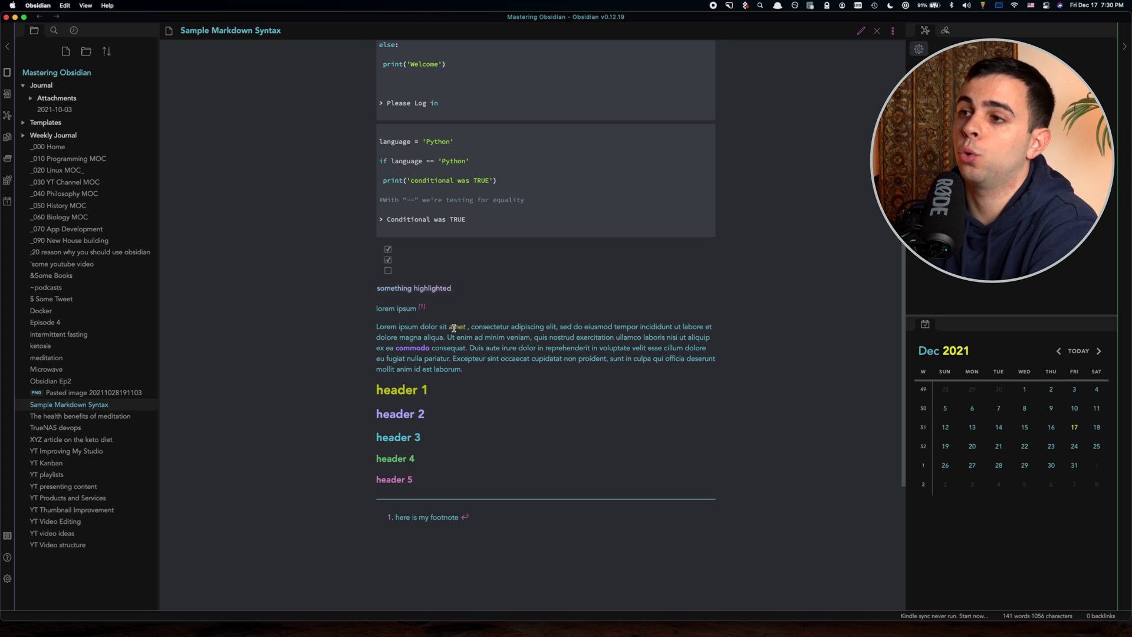
drag(409, 347, 425, 347)
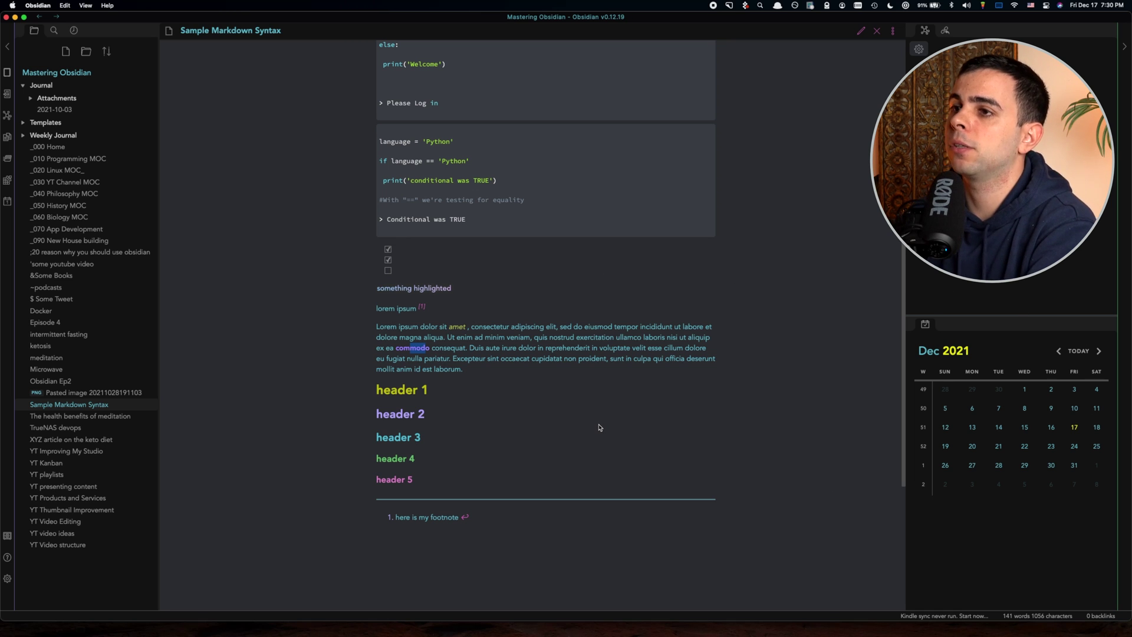
scroll(308, 389, down, 1)
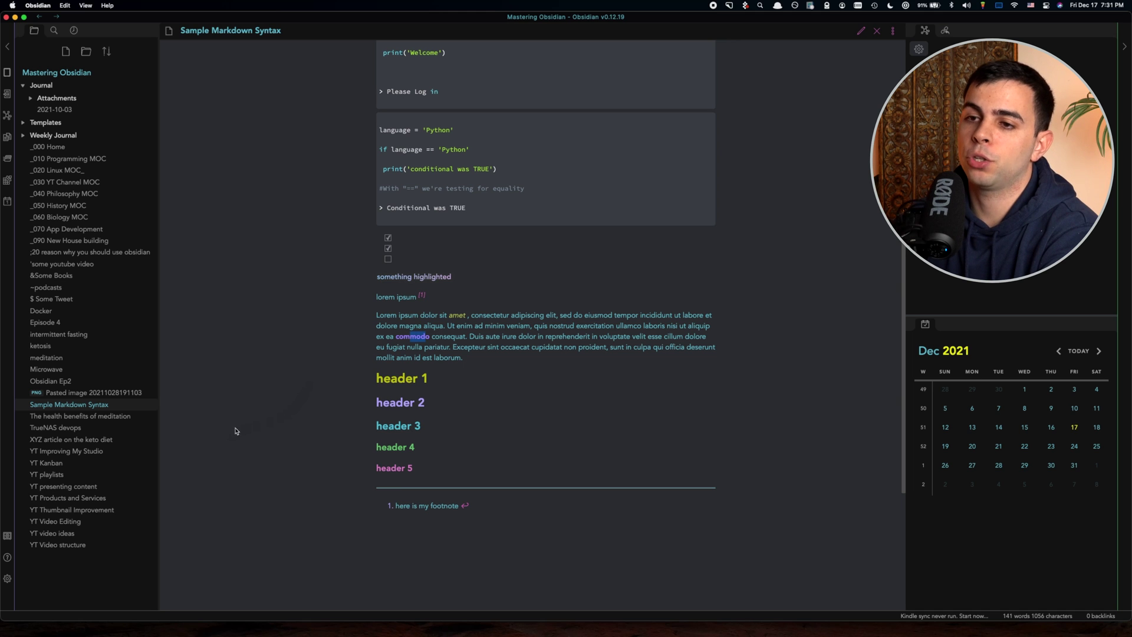
click(7, 579)
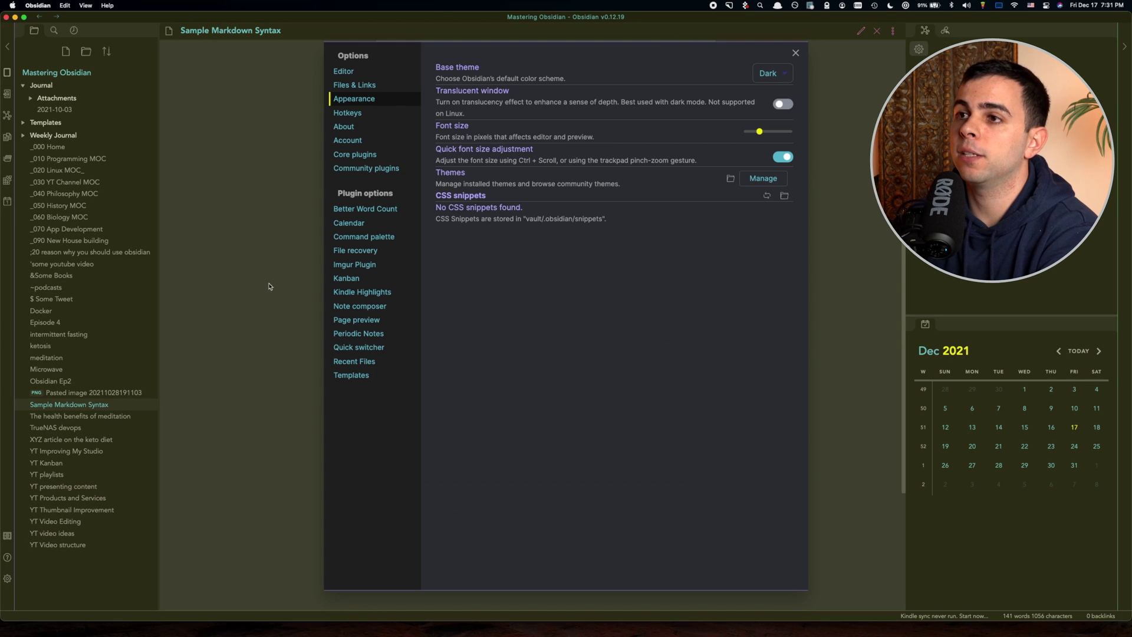
- Filter community themes by 'disco' and apply the Discordian theme
click(763, 178)
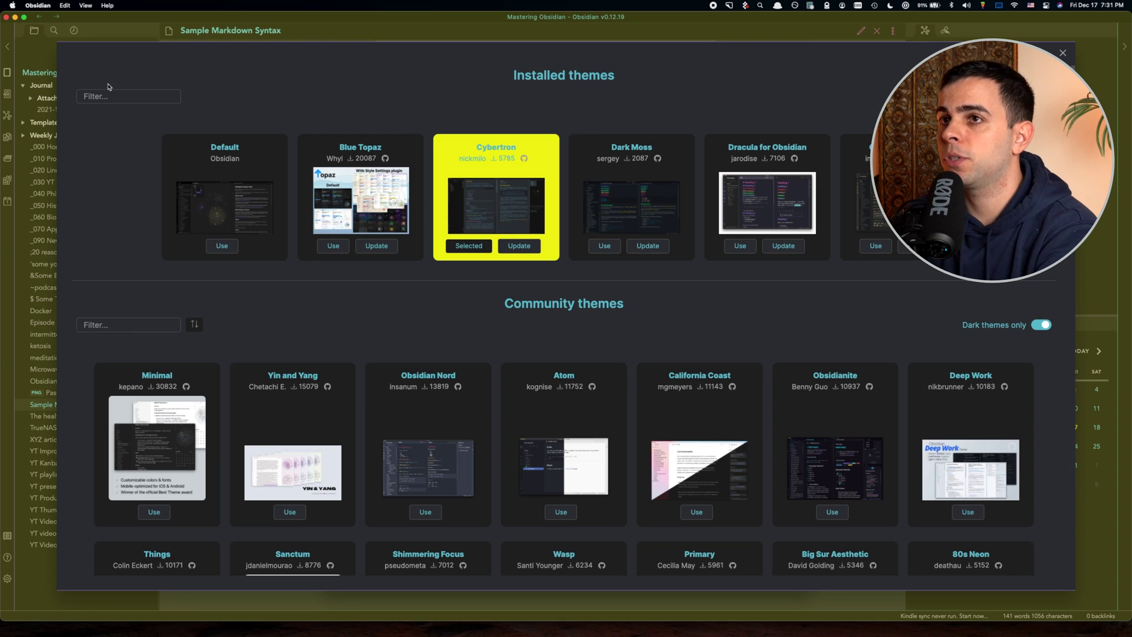
click(130, 324)
text(disco)
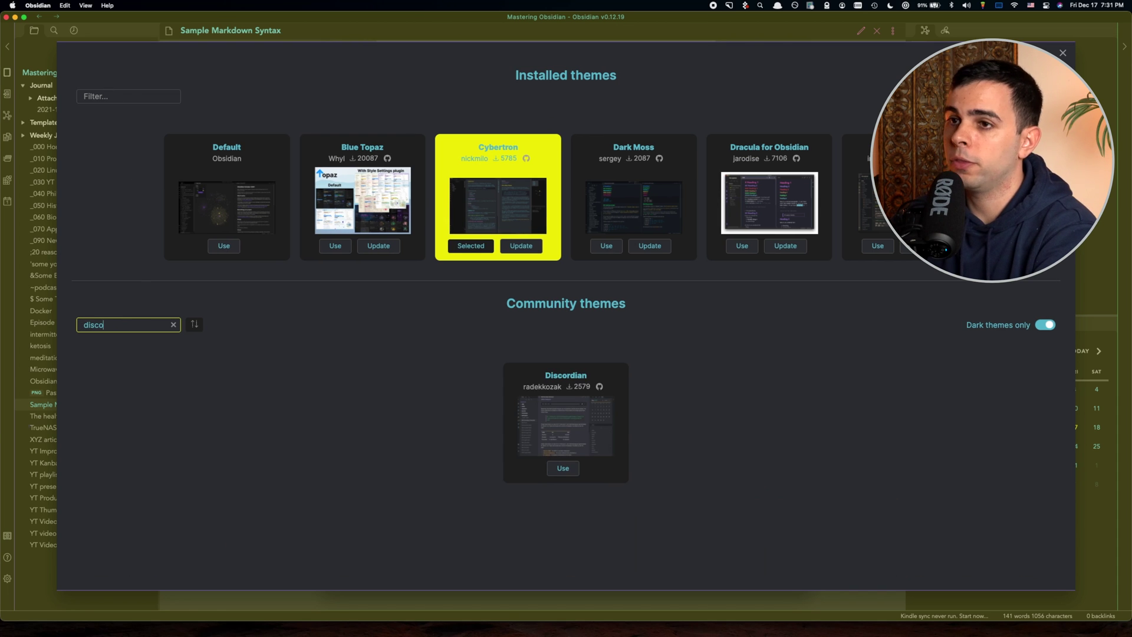
click(564, 471)
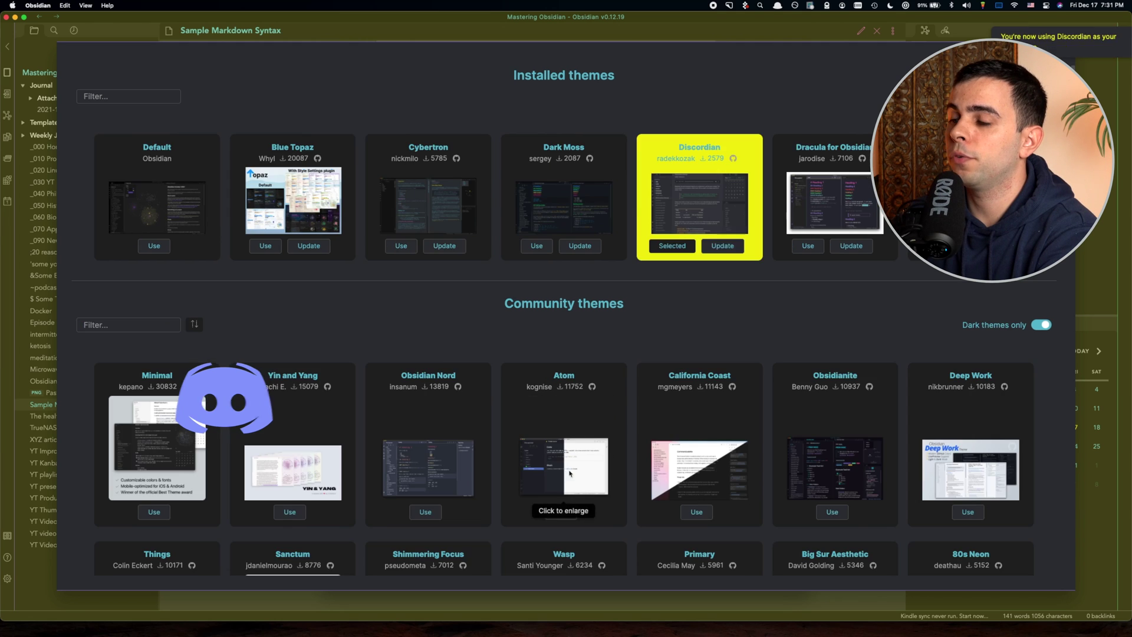
key(Escape)
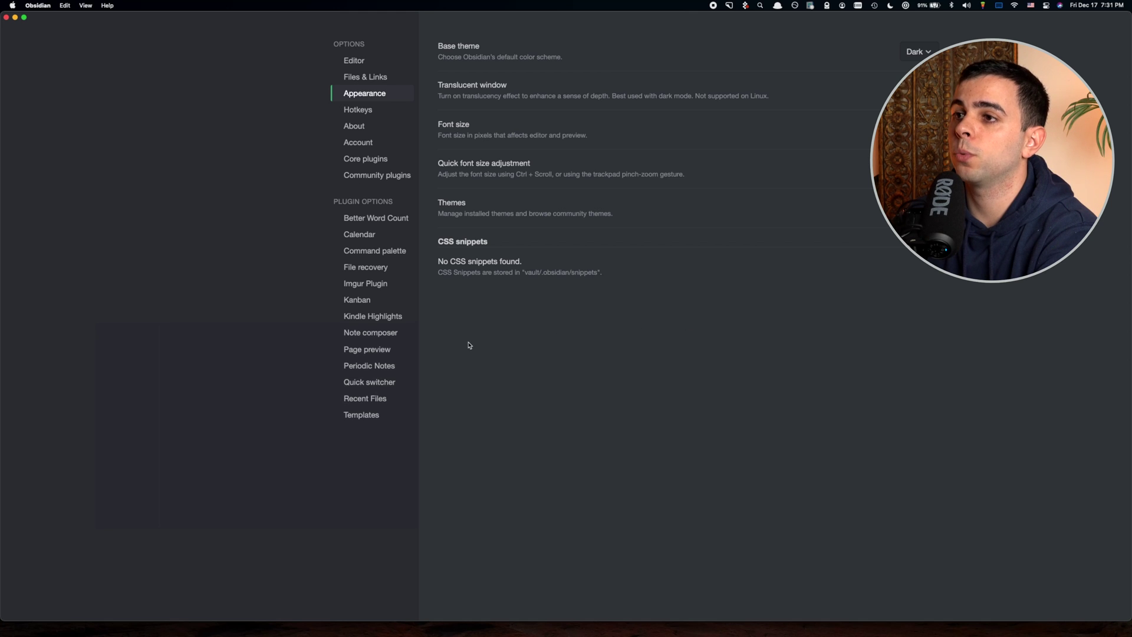
key(Escape)
- Check the Discordian look in settings, the note and the graph view
click(31, 553)
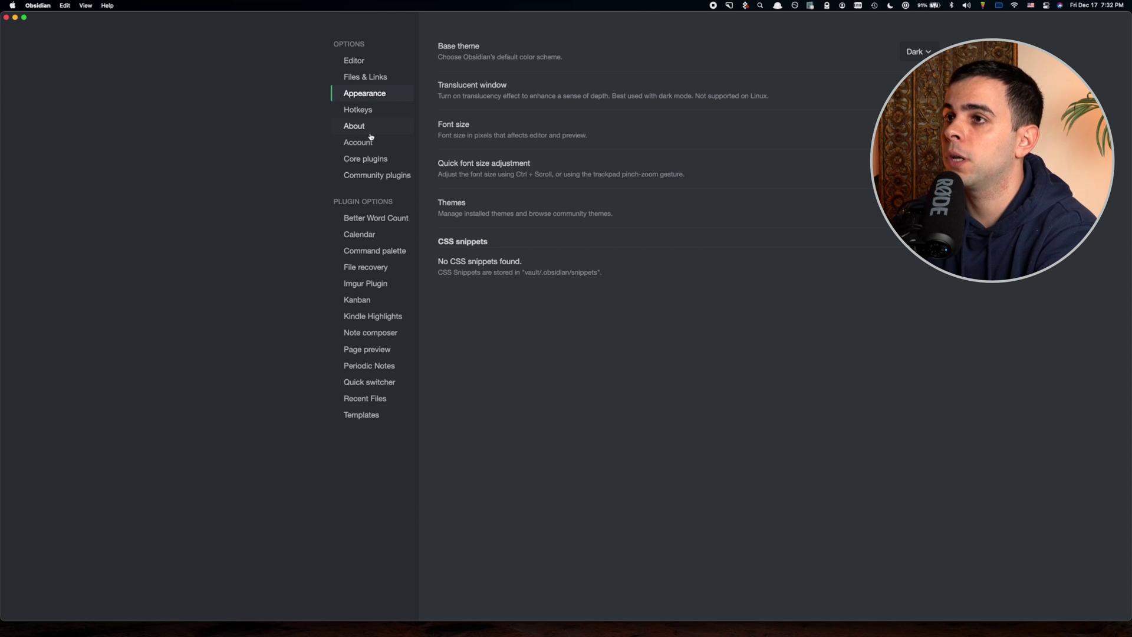
key(Escape)
scroll(362, 236, down, 10)
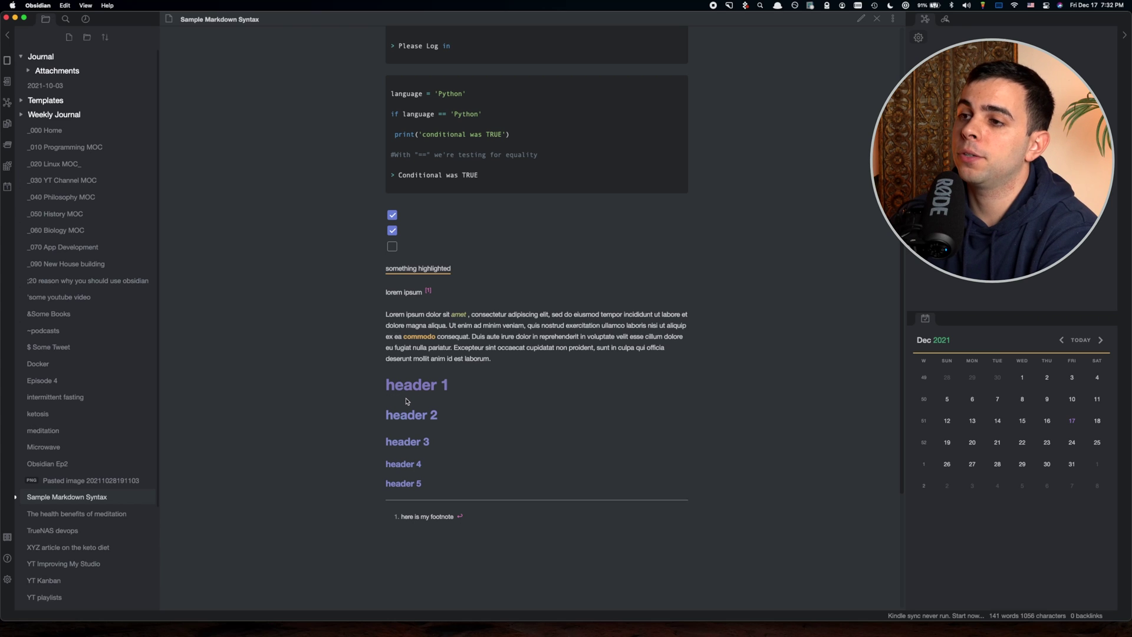
scroll(407, 401, up, 3)
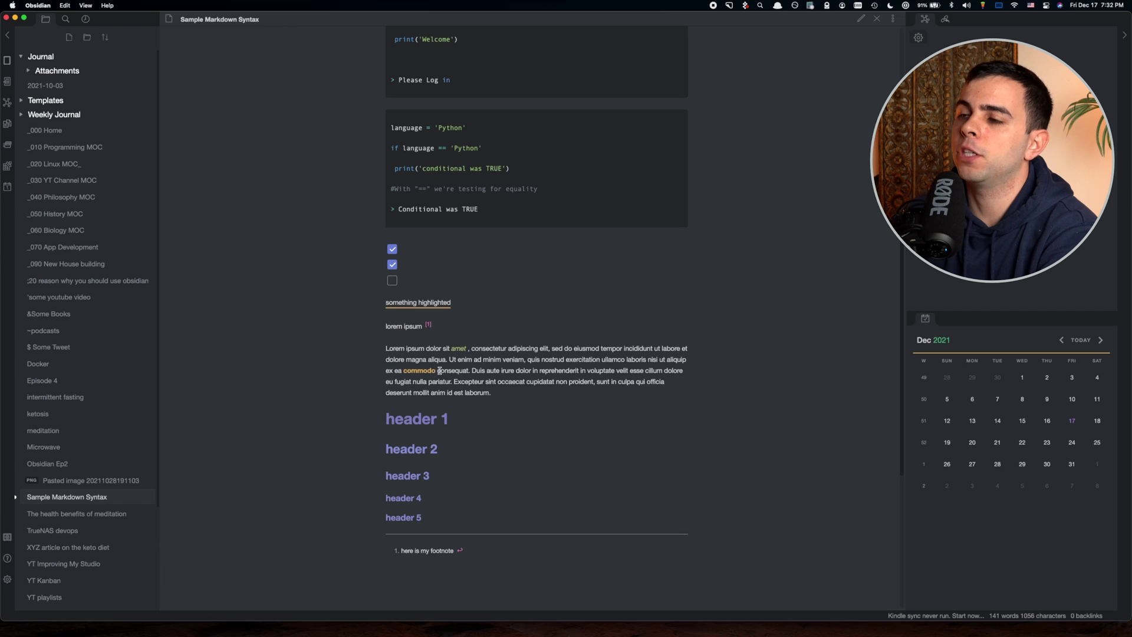
scroll(439, 371, up, 20)
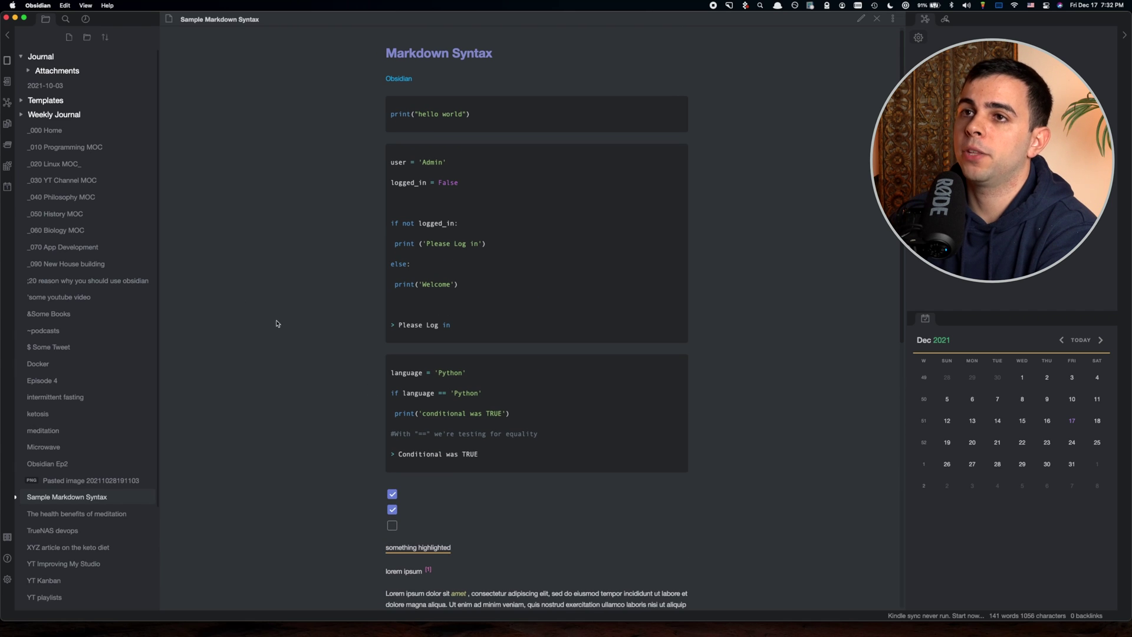
click(8, 101)
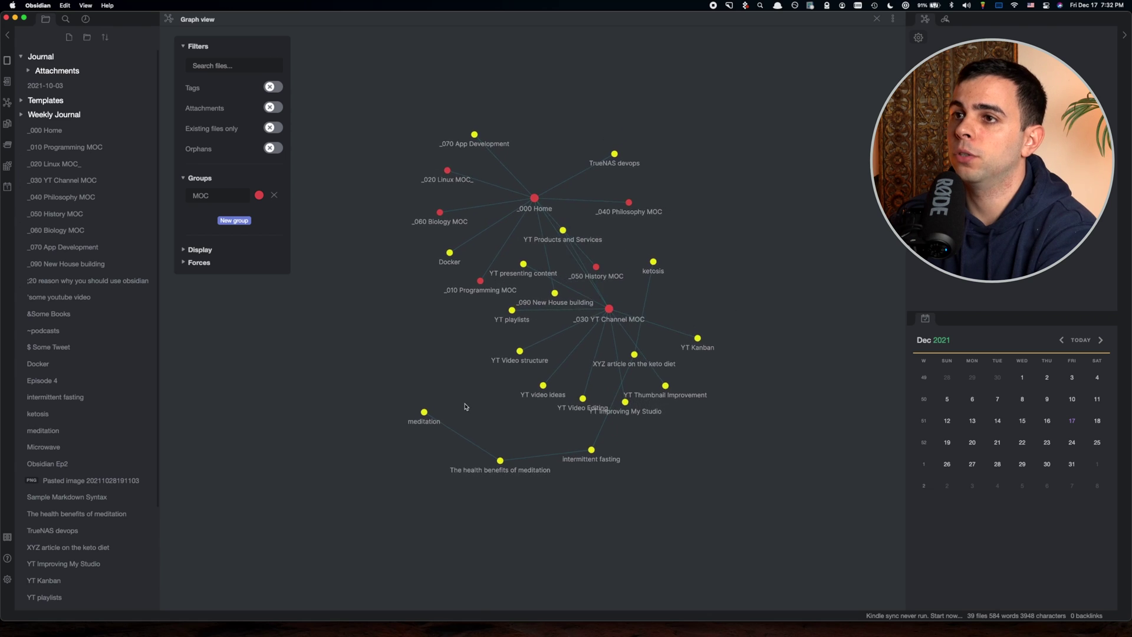
key(super+w)
- Select headers 2–5 and the word commodo to preview Discordian's highlighting, then scroll up
scroll(472, 410, down, 3)
scroll(472, 266, up, 3)
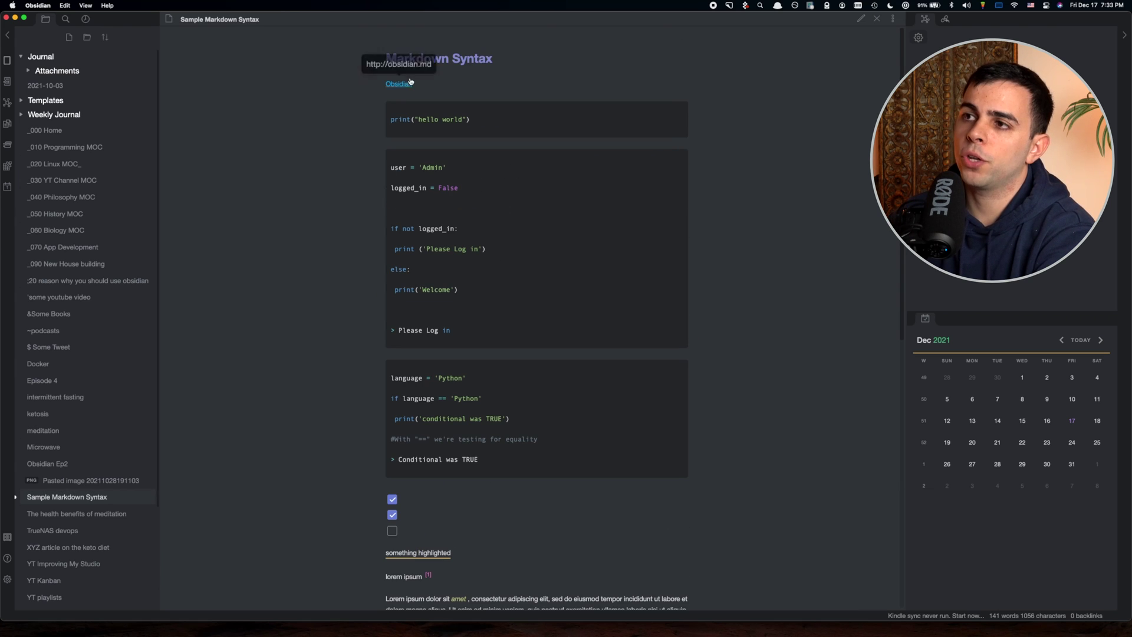
scroll(519, 413, down, 3)
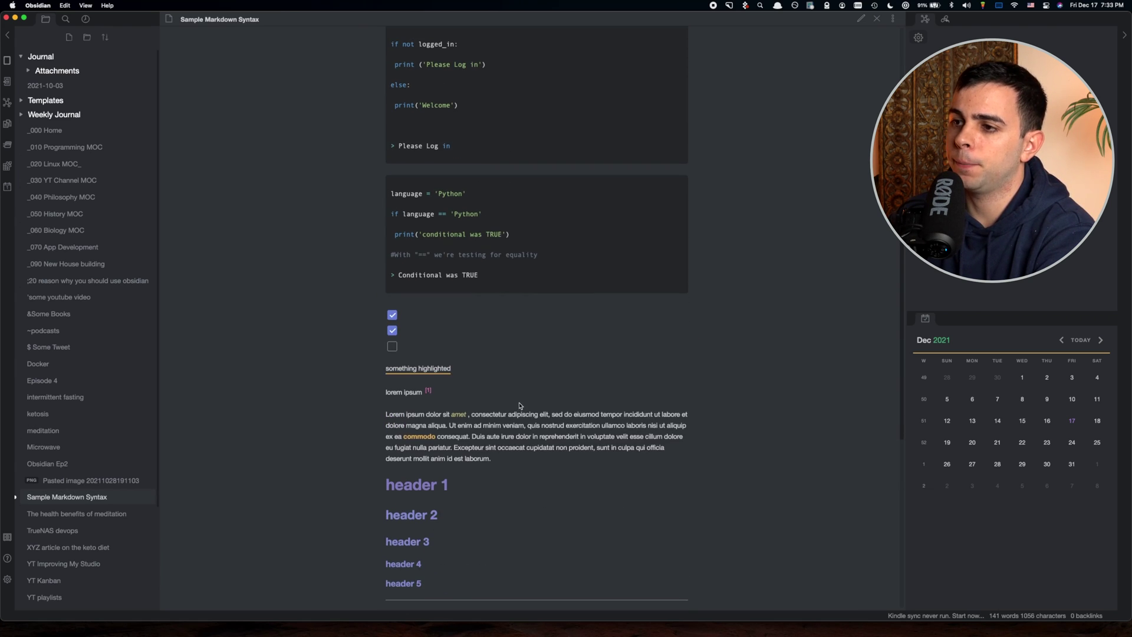
scroll(520, 406, down, 1)
drag(450, 453, 407, 588)
click(487, 530)
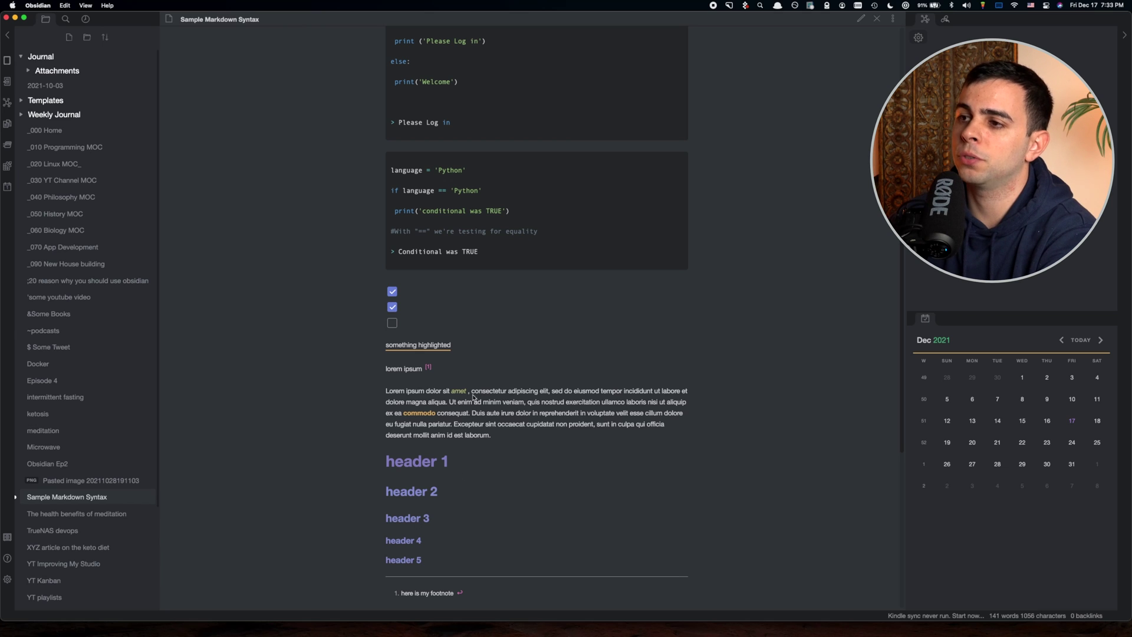
drag(403, 412, 466, 391)
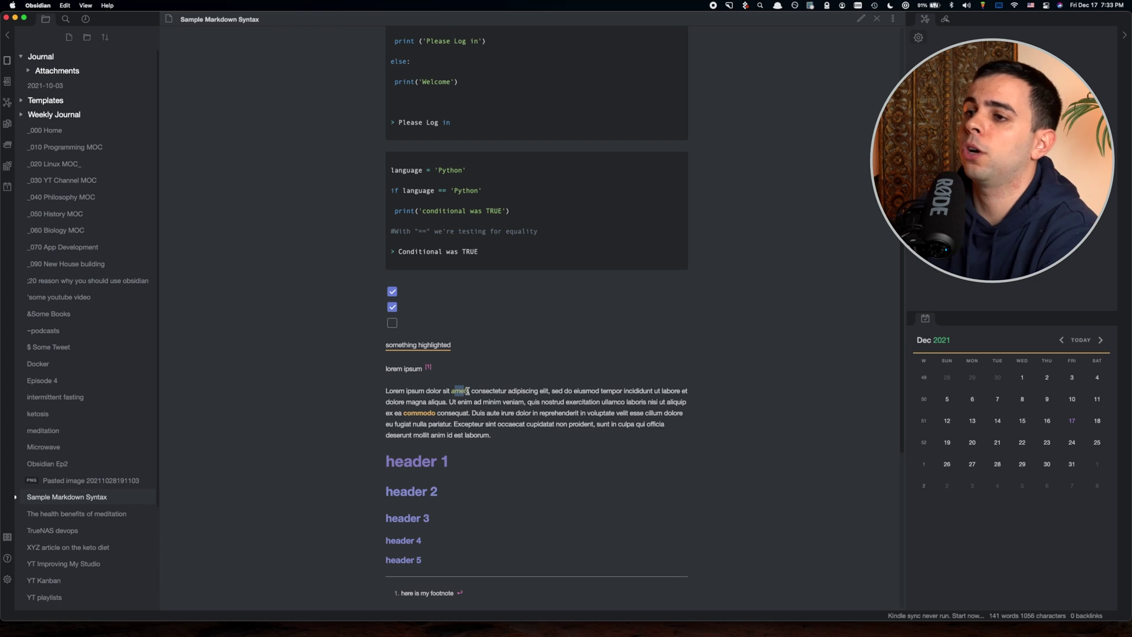
scroll(467, 391, up, 2)
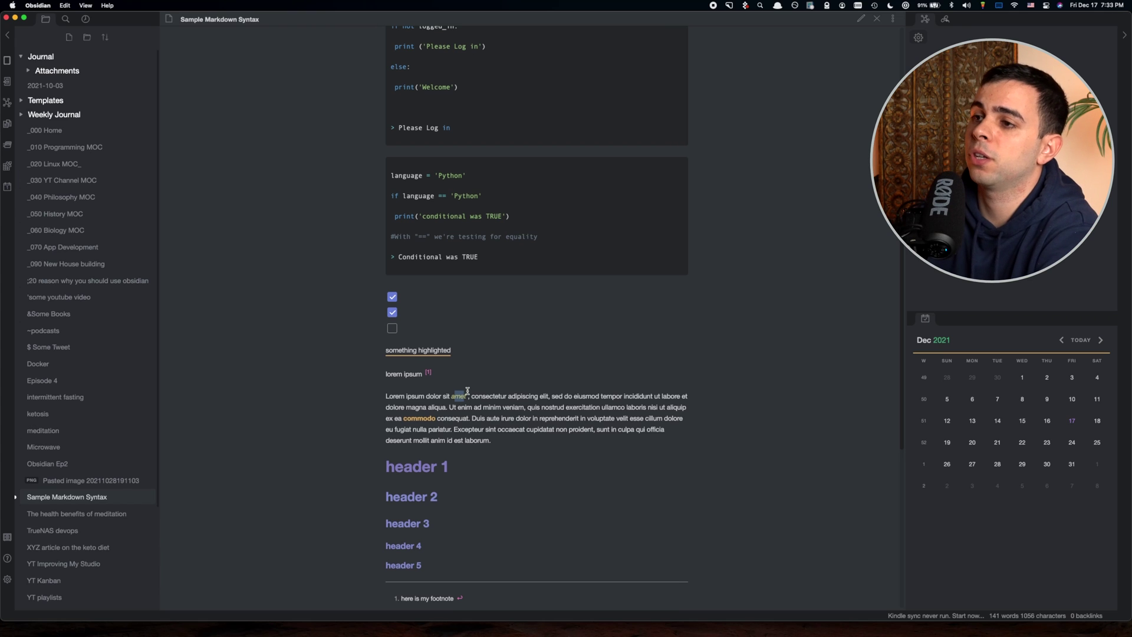
click(450, 360)
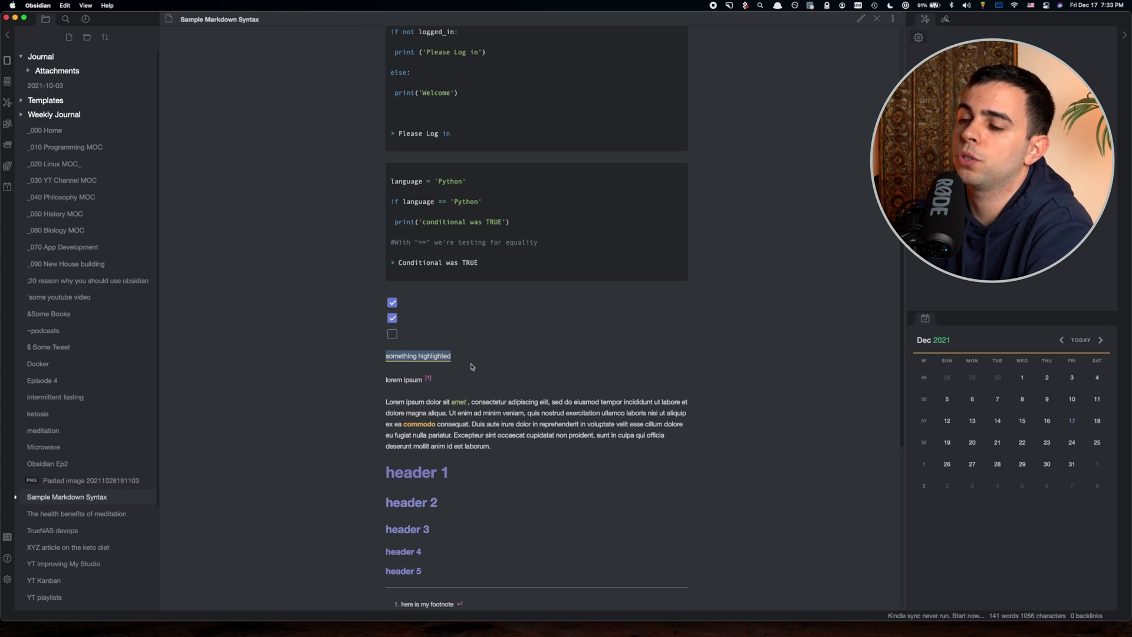
scroll(475, 369, up, 2)
scroll(474, 370, up, 6)
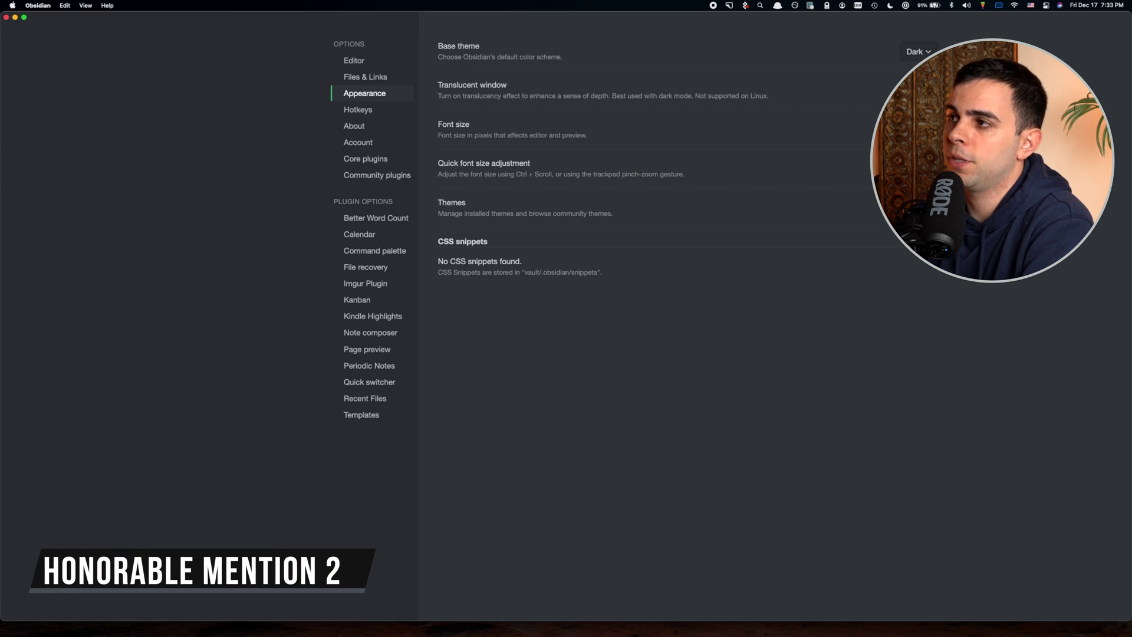
- Browse the community themes and switch to Obsidianite
click(917, 207)
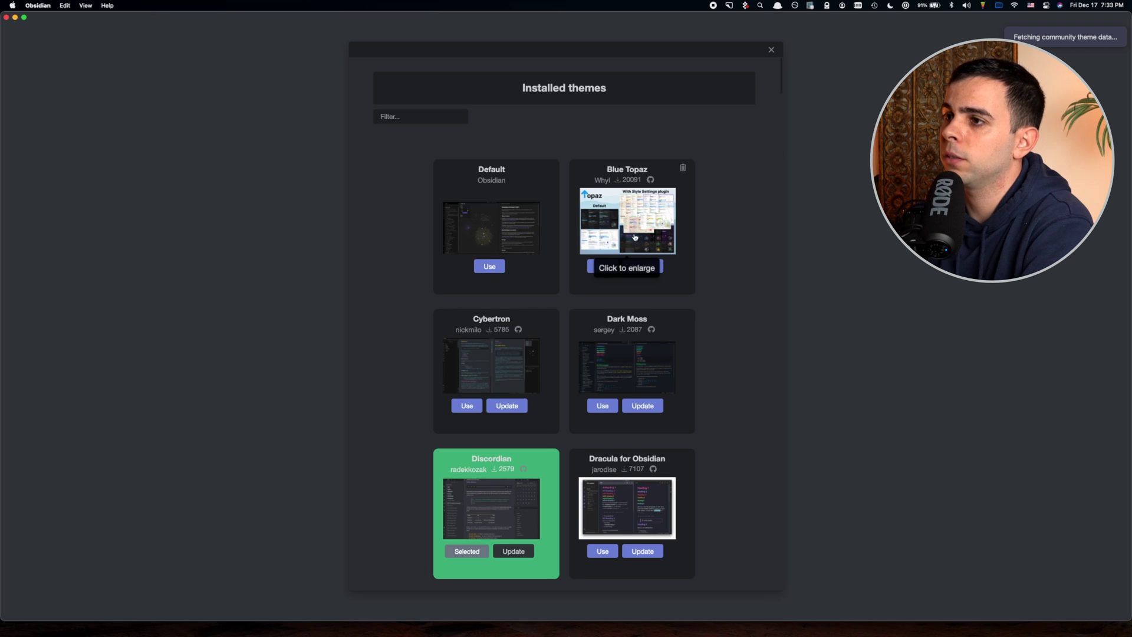
scroll(614, 260, down, 6)
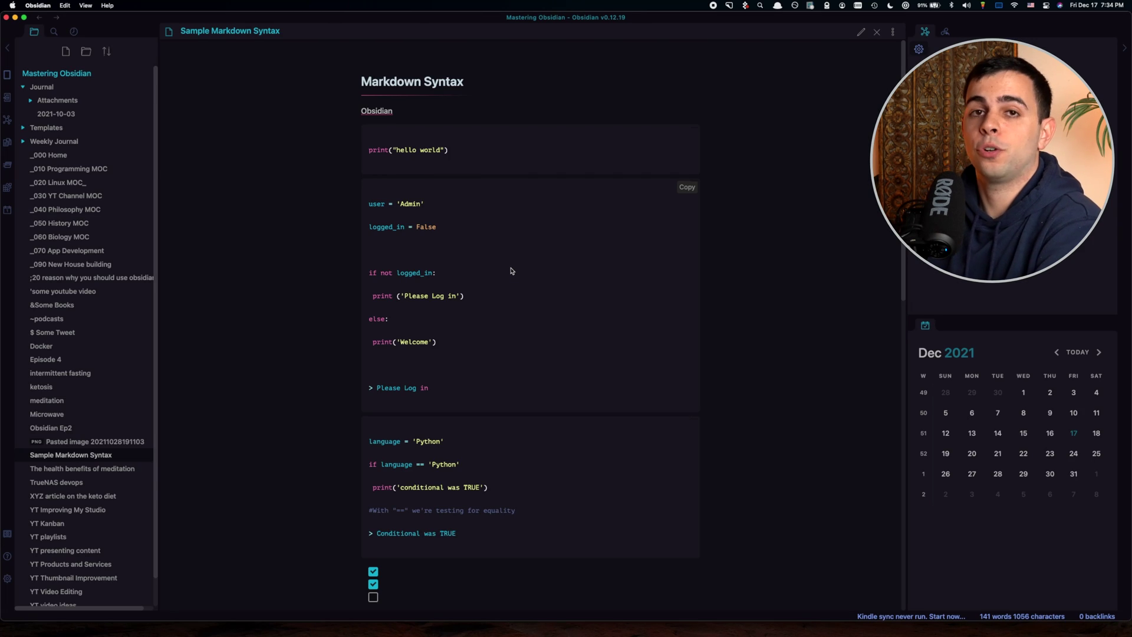
scroll(511, 271, down, 1)
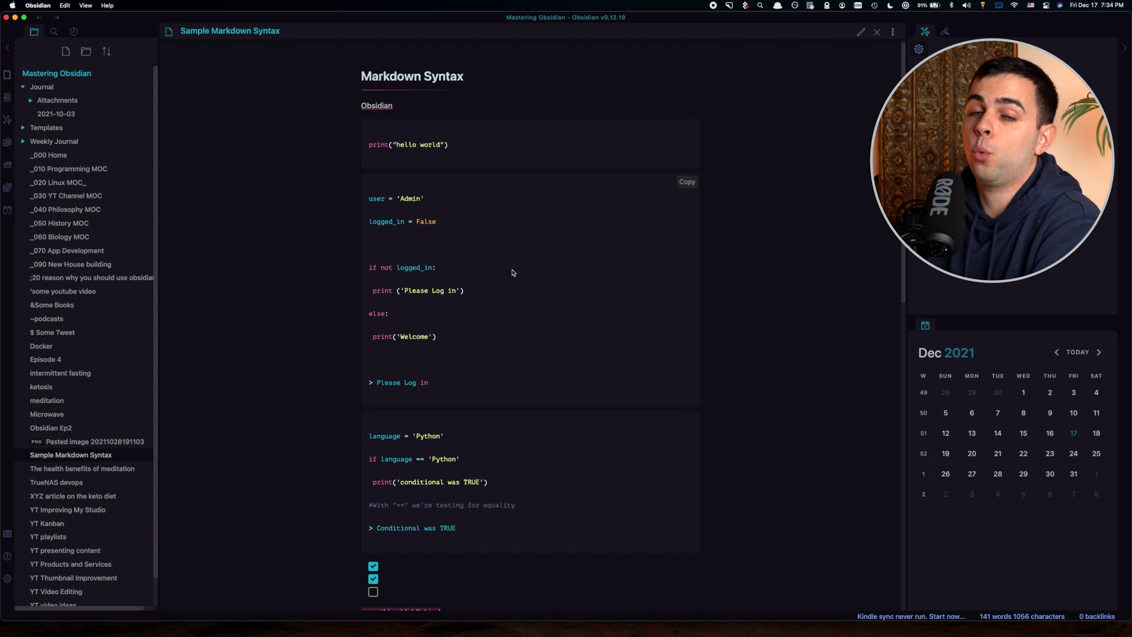
scroll(517, 270, down, 3)
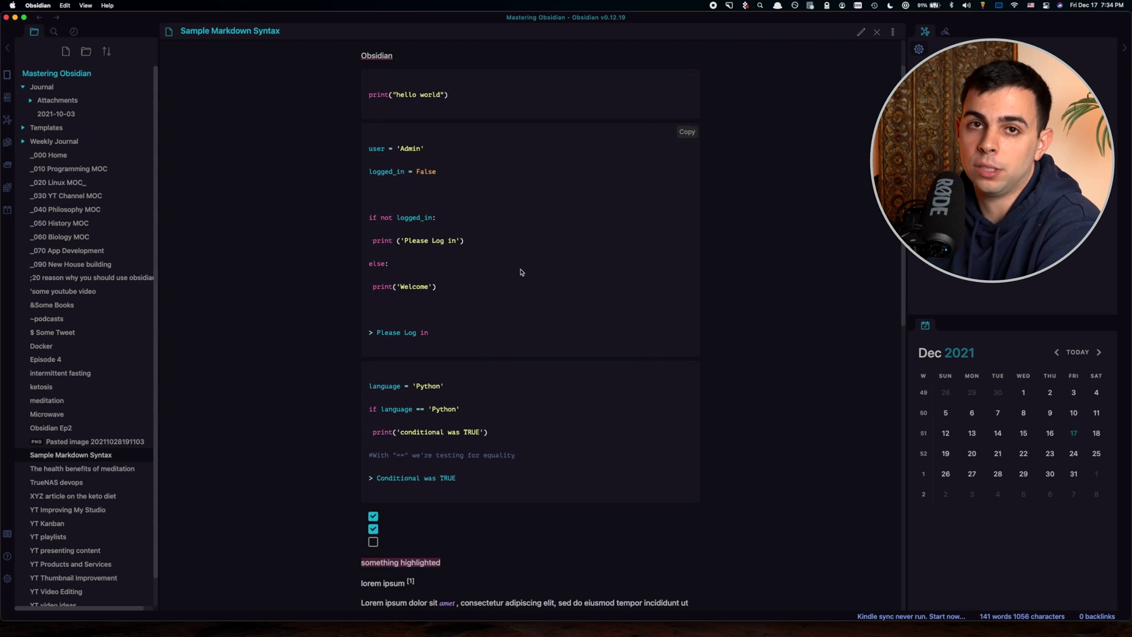
scroll(521, 272, down, 2)
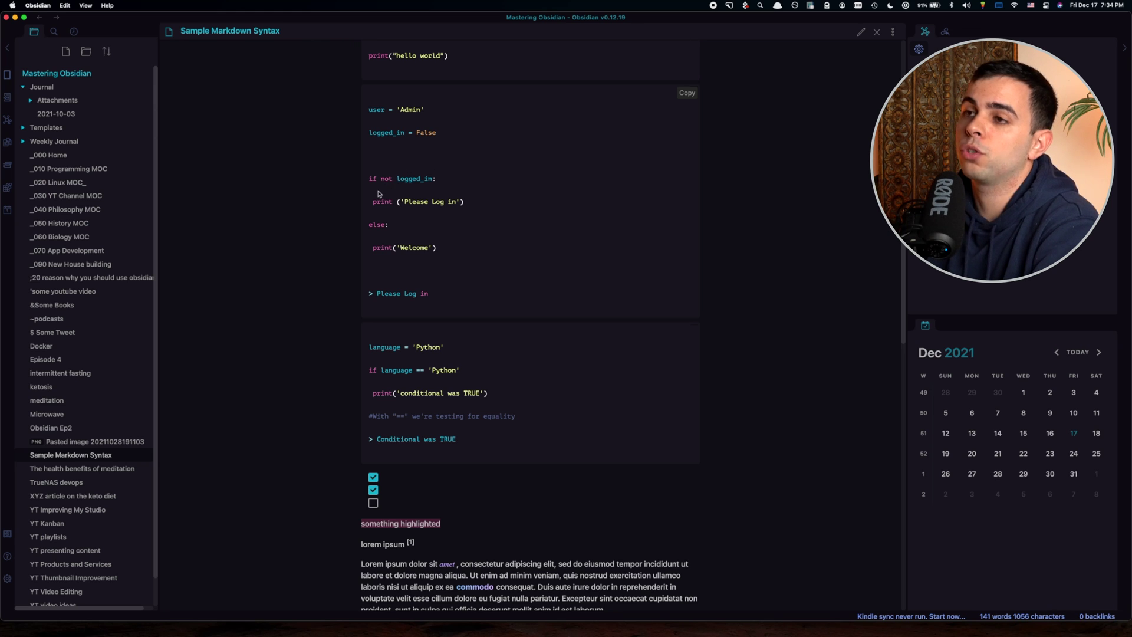
- Select the 'Please Log in' print line in the code block to preview Obsidianite's highlighting
drag(378, 201, 469, 203)
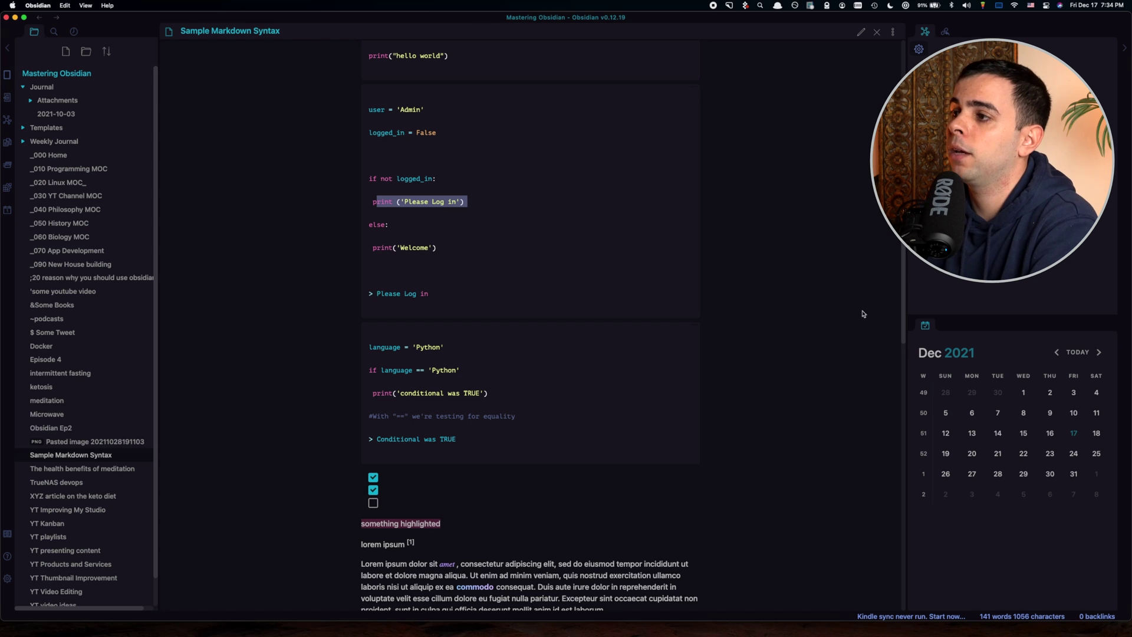
click(566, 196)
scroll(566, 196, up, 3)
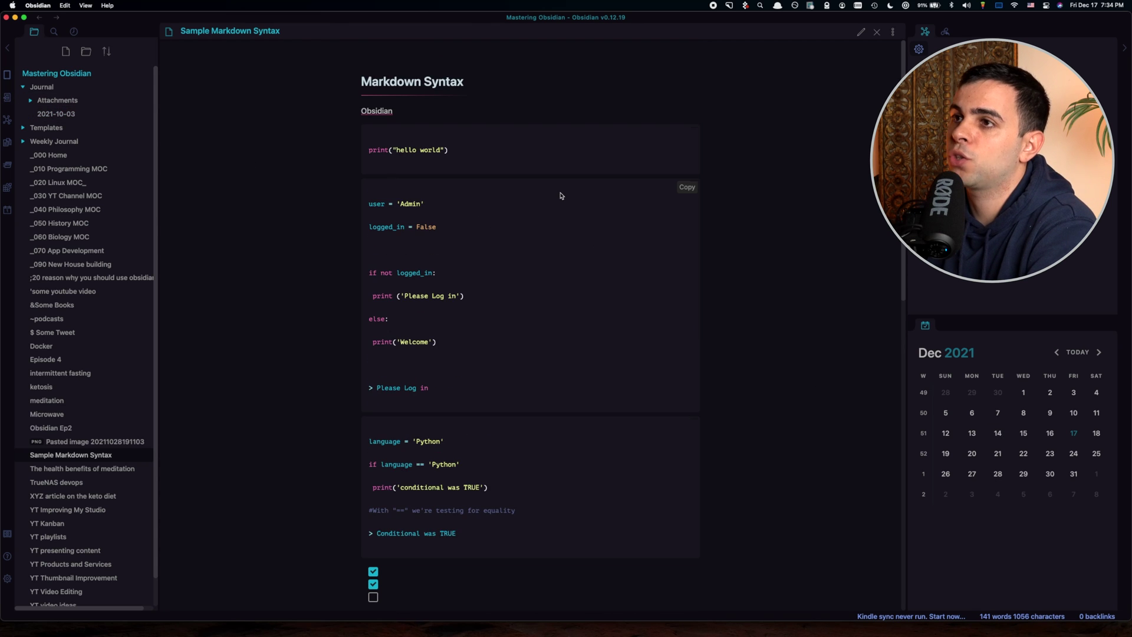
scroll(511, 391, down, 5)
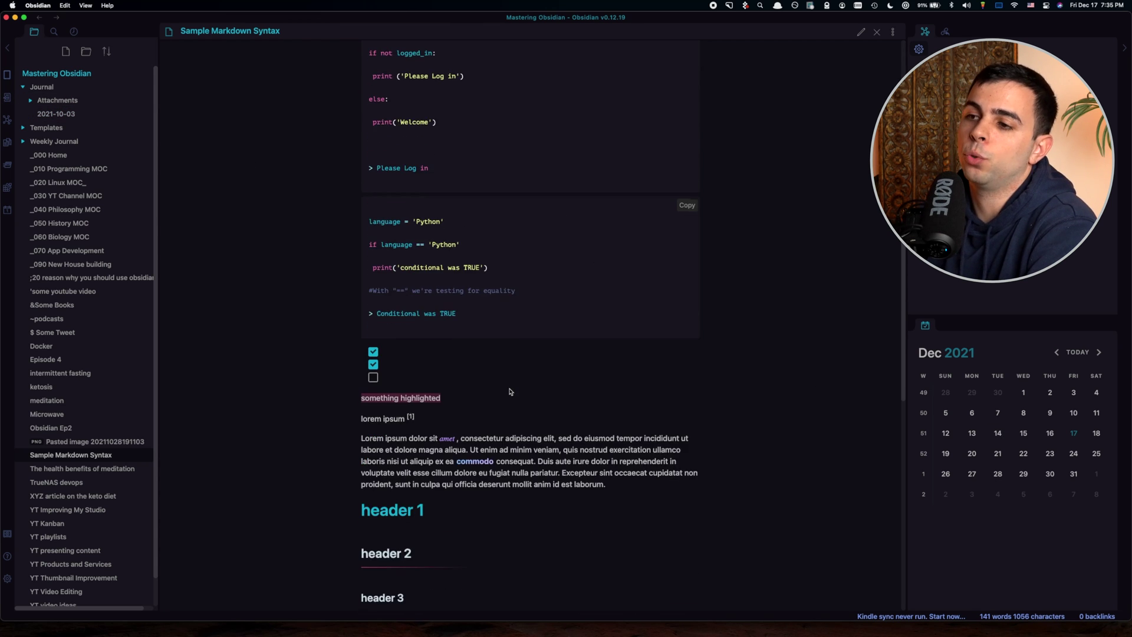
drag(415, 442, 389, 604)
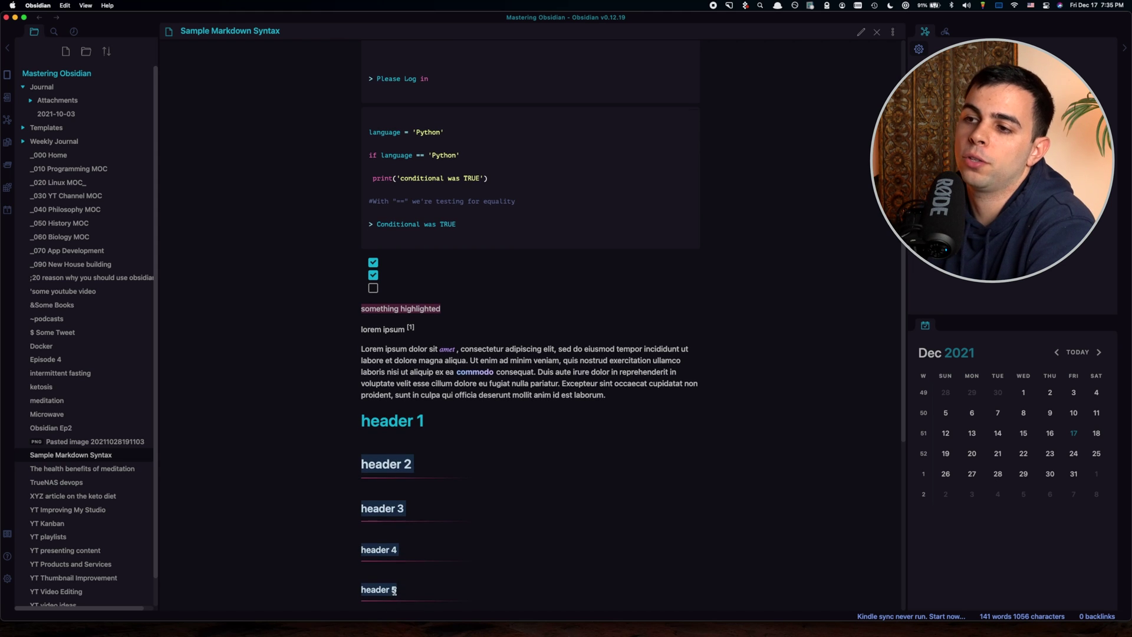
- Select the header 1 text, the commodo paragraph and the second code block
drag(428, 420, 332, 427)
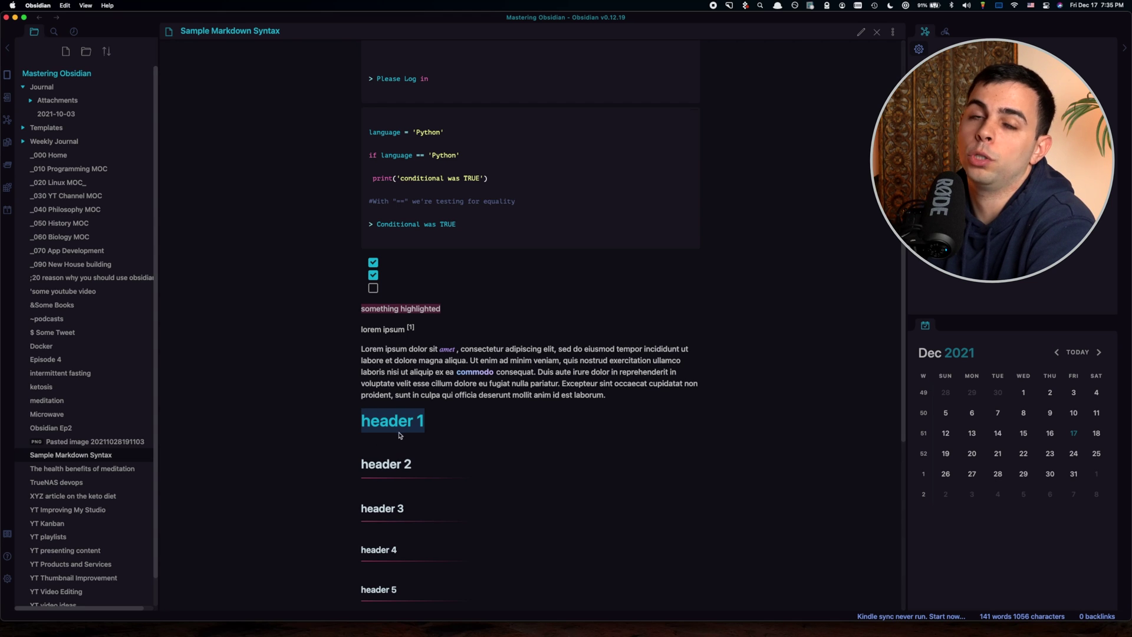
click(439, 349)
drag(456, 372, 478, 385)
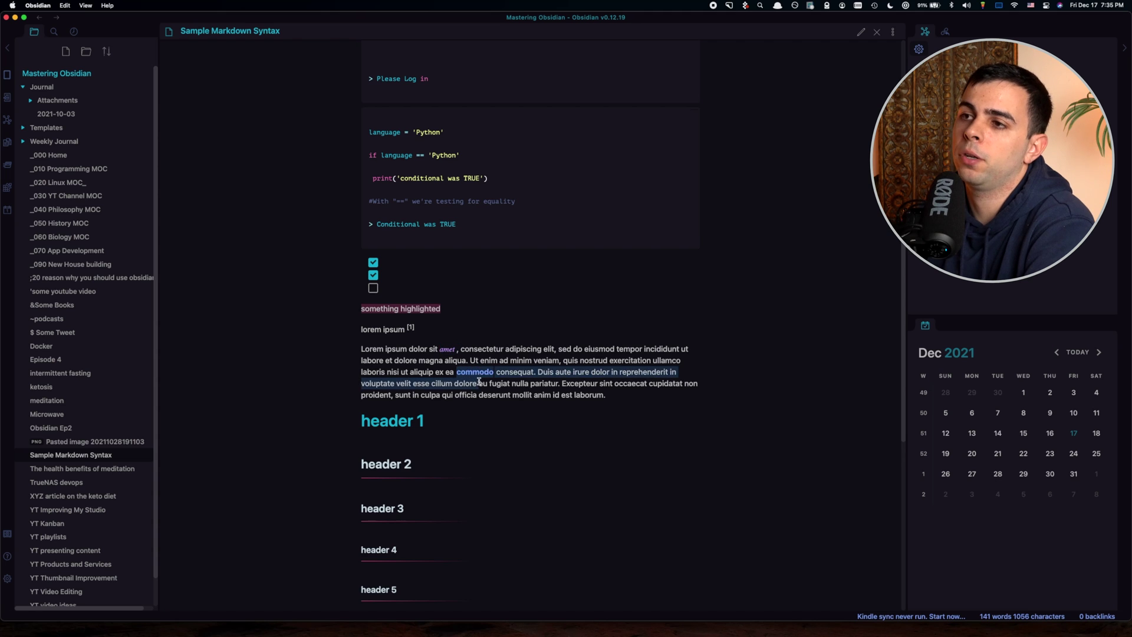
scroll(478, 384, up, 10)
scroll(478, 385, down, 1)
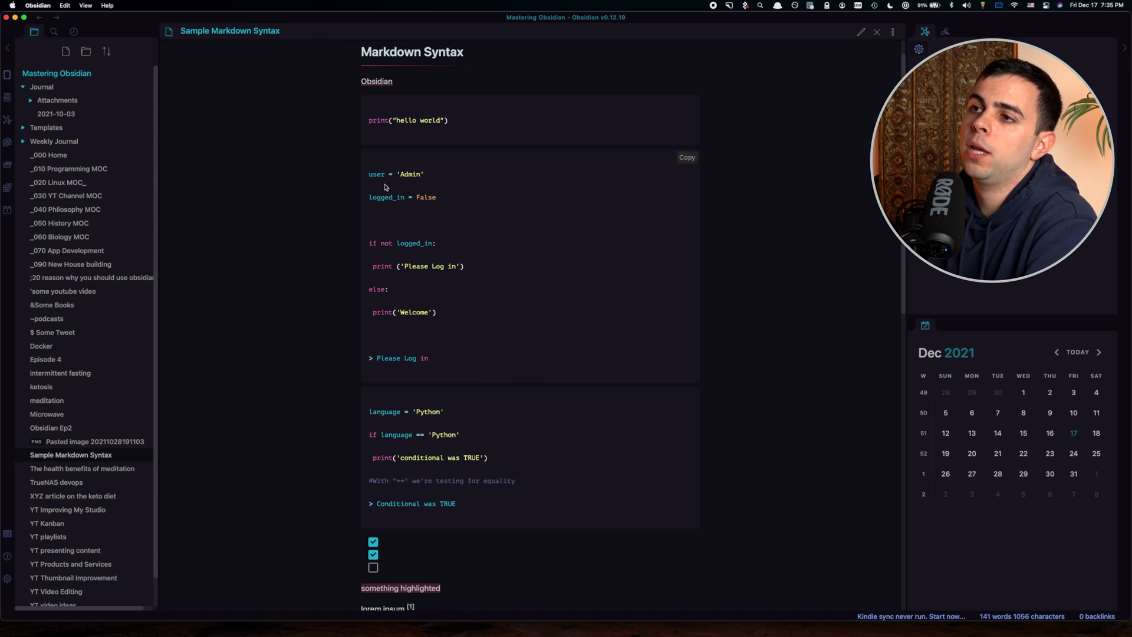
drag(369, 158, 476, 360)
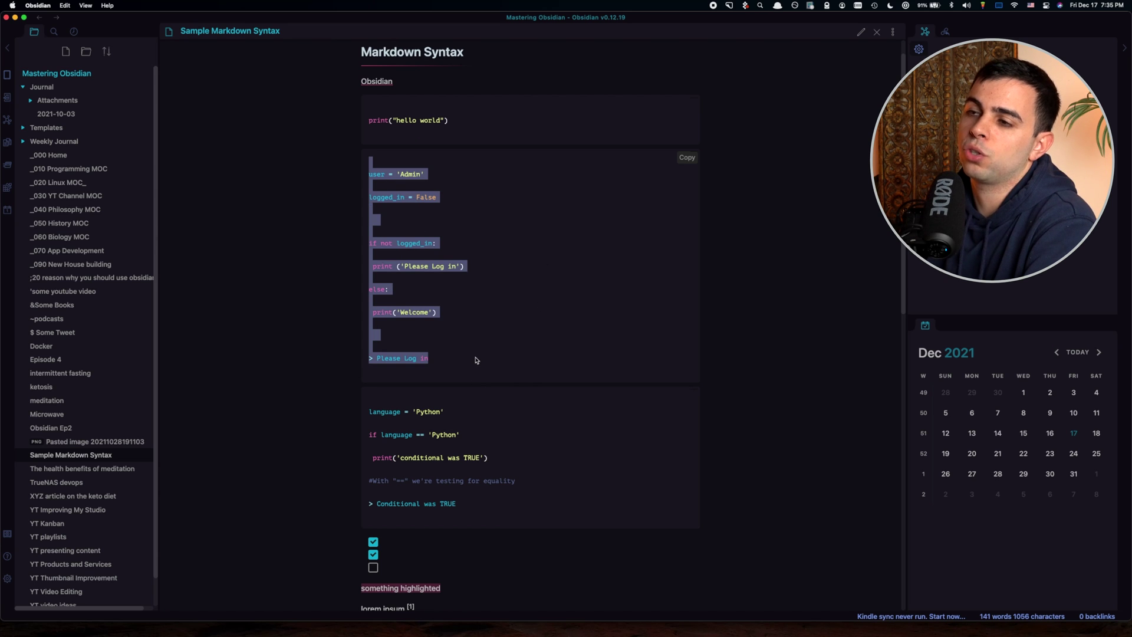
scroll(516, 322, down, 3)
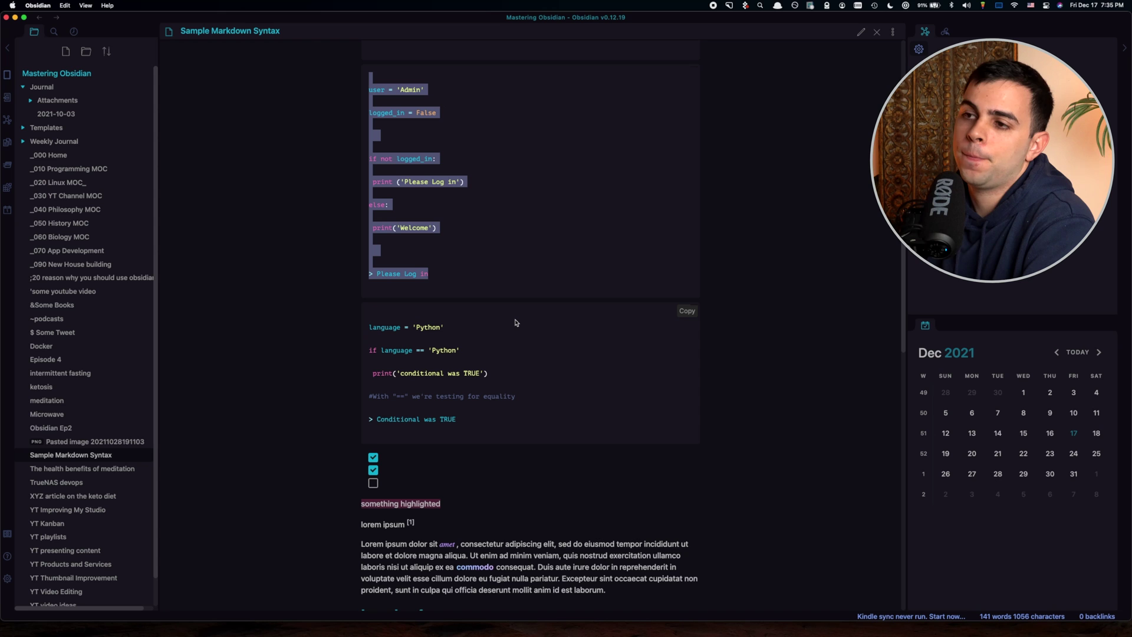
scroll(516, 323, down, 4)
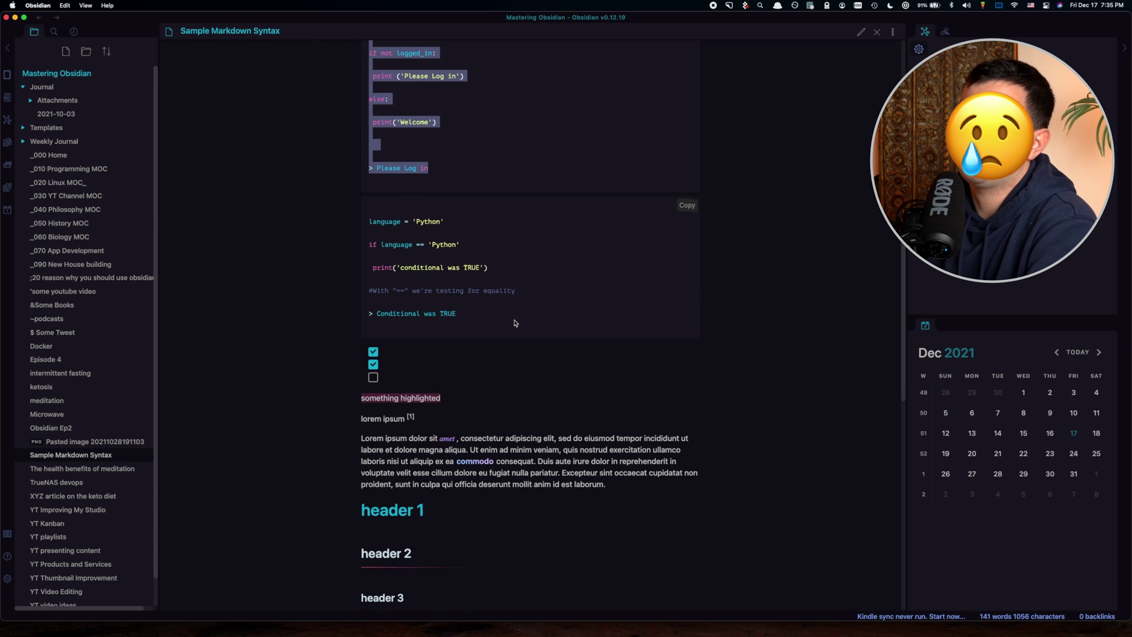
- Filter community themes by '80s', install and apply 80s Neon, then close Settings
click(8, 577)
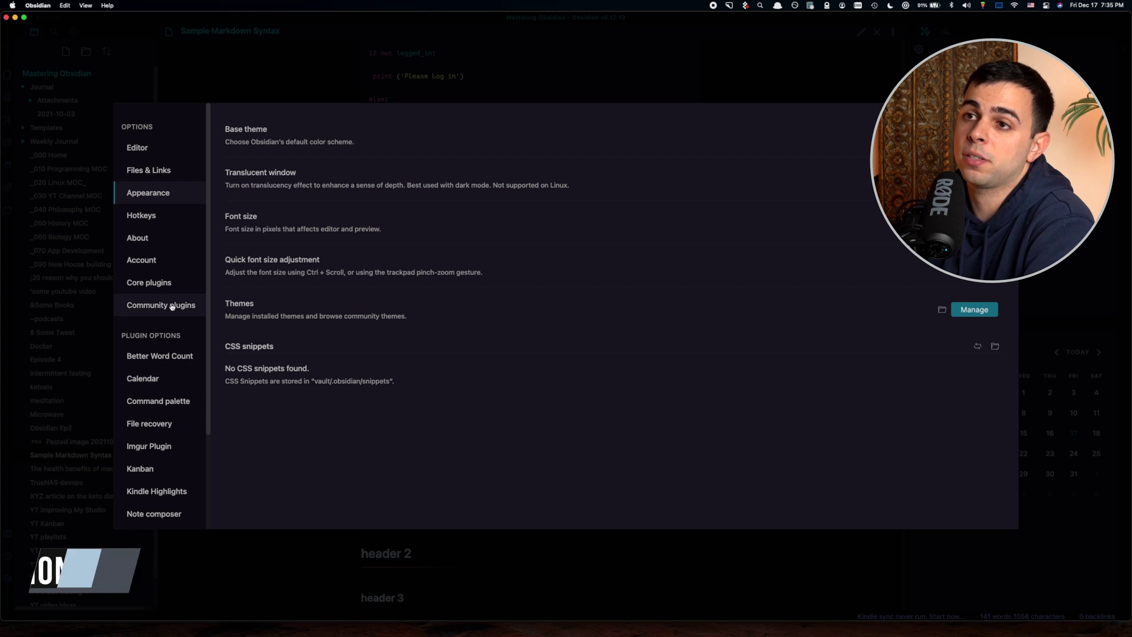
click(975, 311)
scroll(386, 357, down, 3)
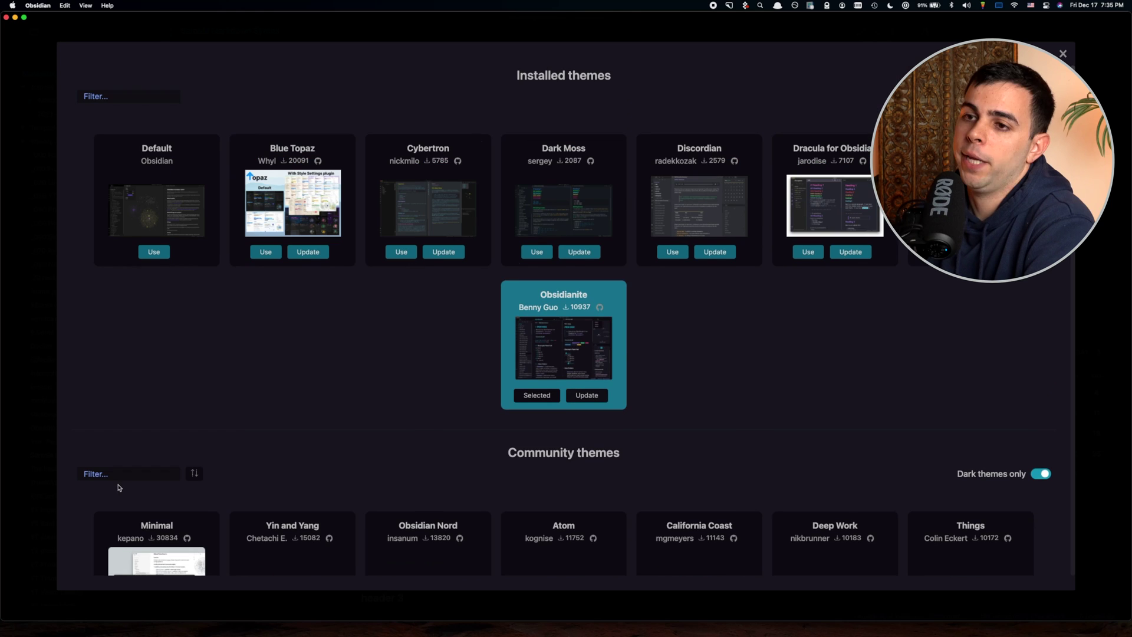
click(115, 473)
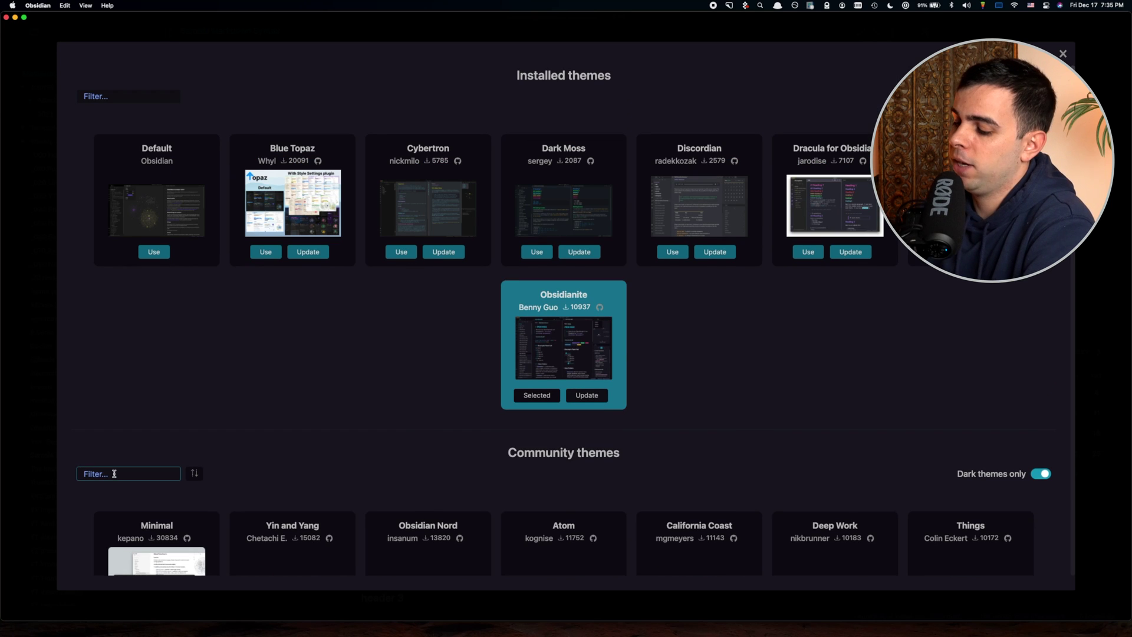
text(80s)
scroll(409, 496, down, 1)
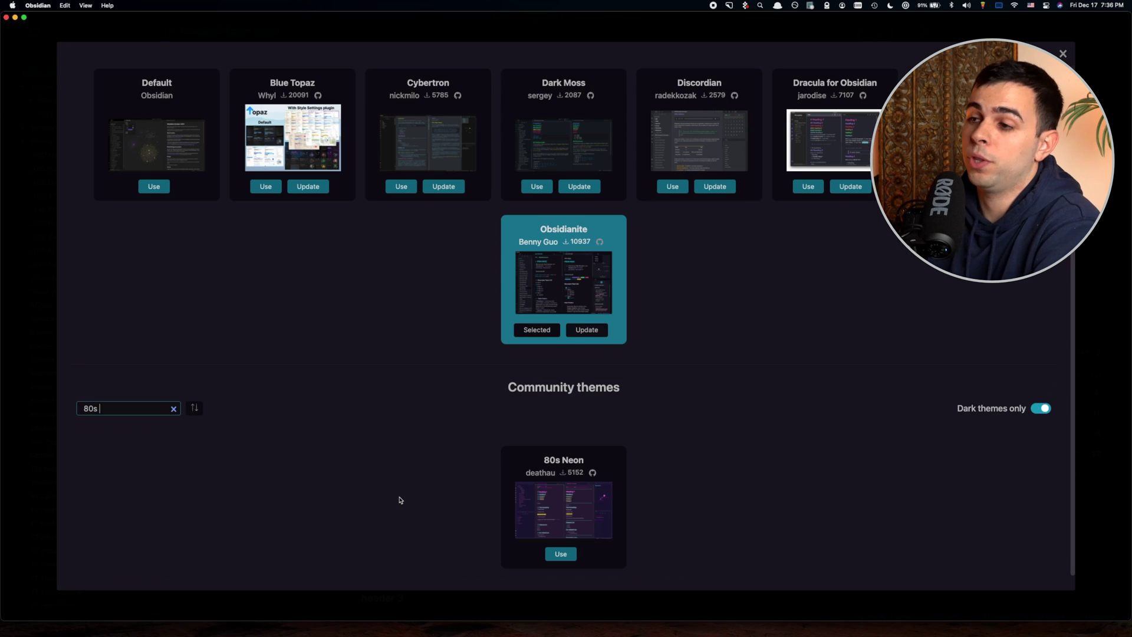
click(561, 554)
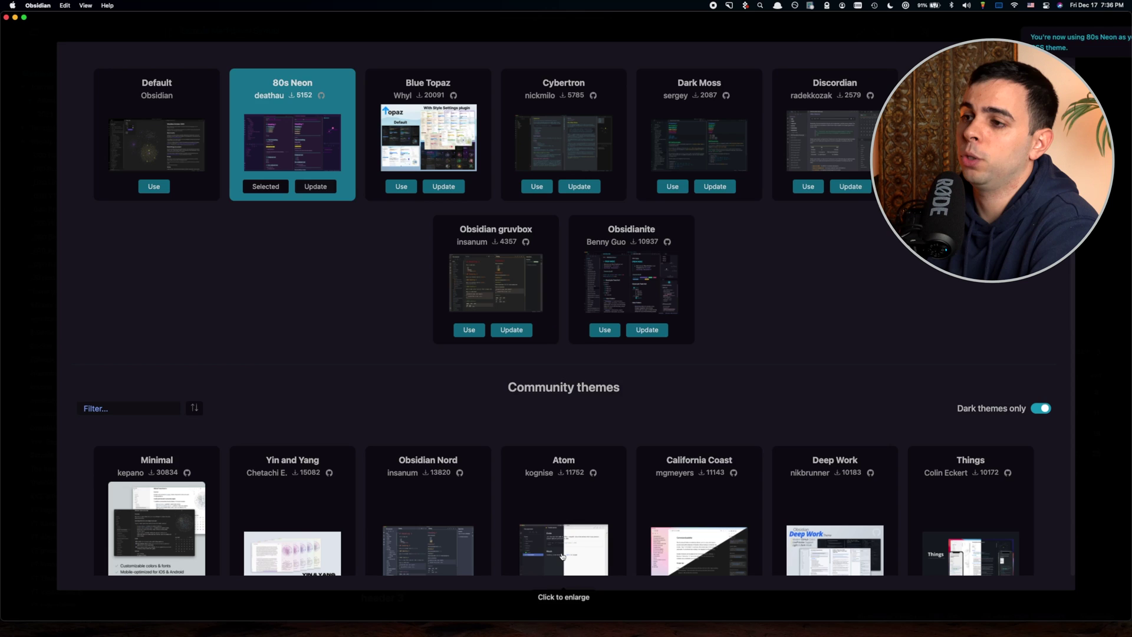
key(Escape)
click(561, 556)
- Scroll through the note to review the neon pink, blue, green and yellow headers
scroll(439, 542, down, 2)
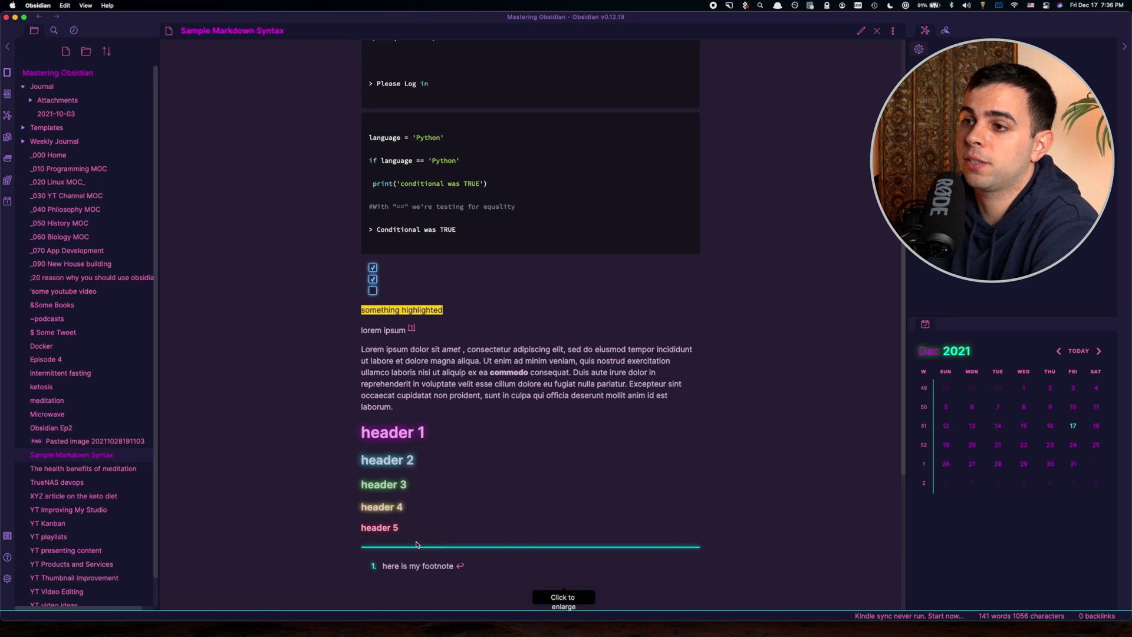
scroll(418, 532, down, 5)
scroll(418, 528, up, 3)
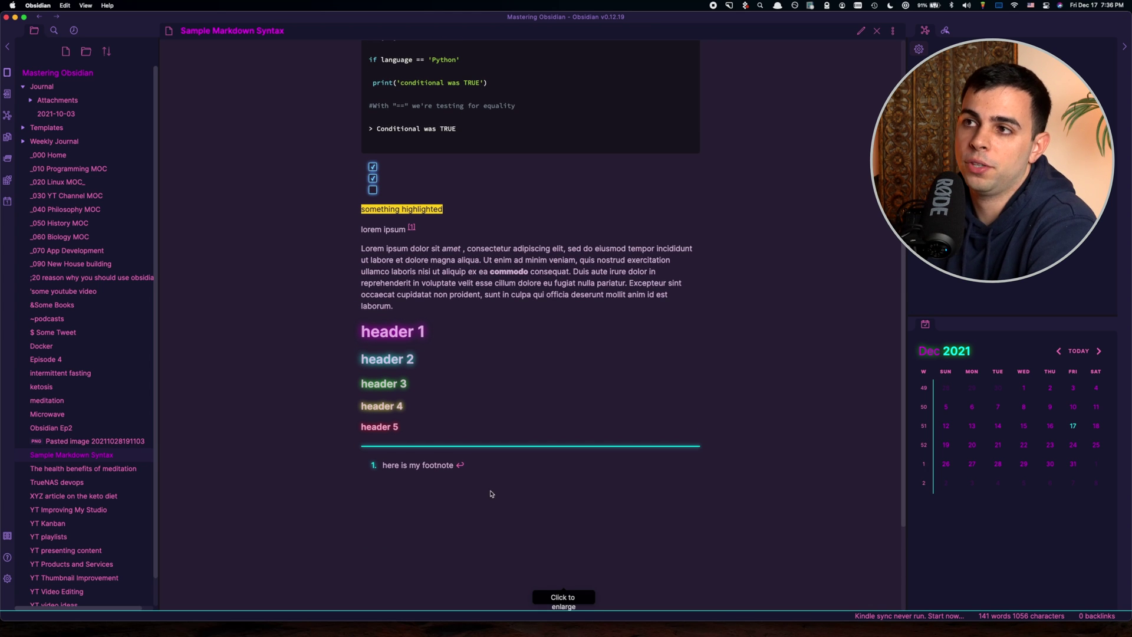
scroll(493, 493, up, 2)
scroll(493, 493, up, 2)
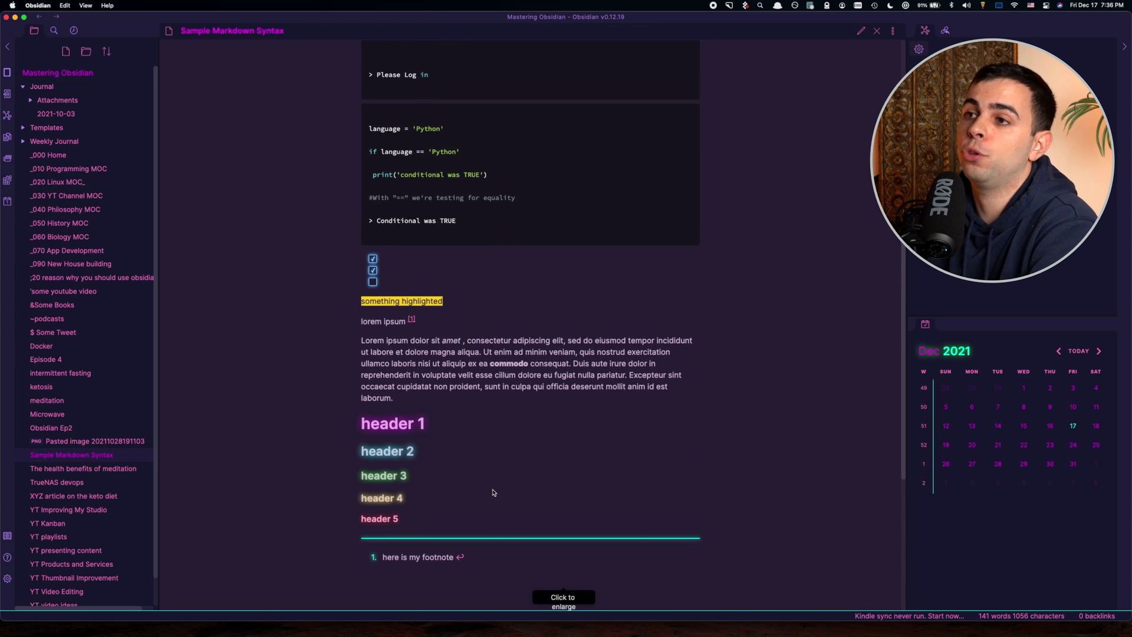
scroll(494, 493, up, 4)
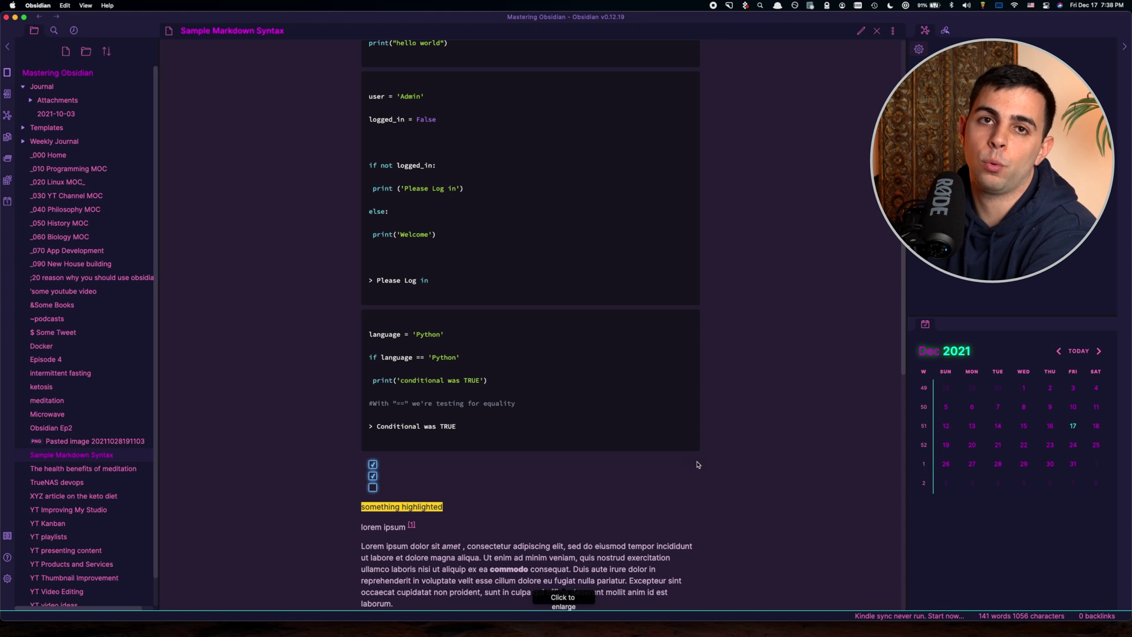
scroll(697, 463, down, 3)
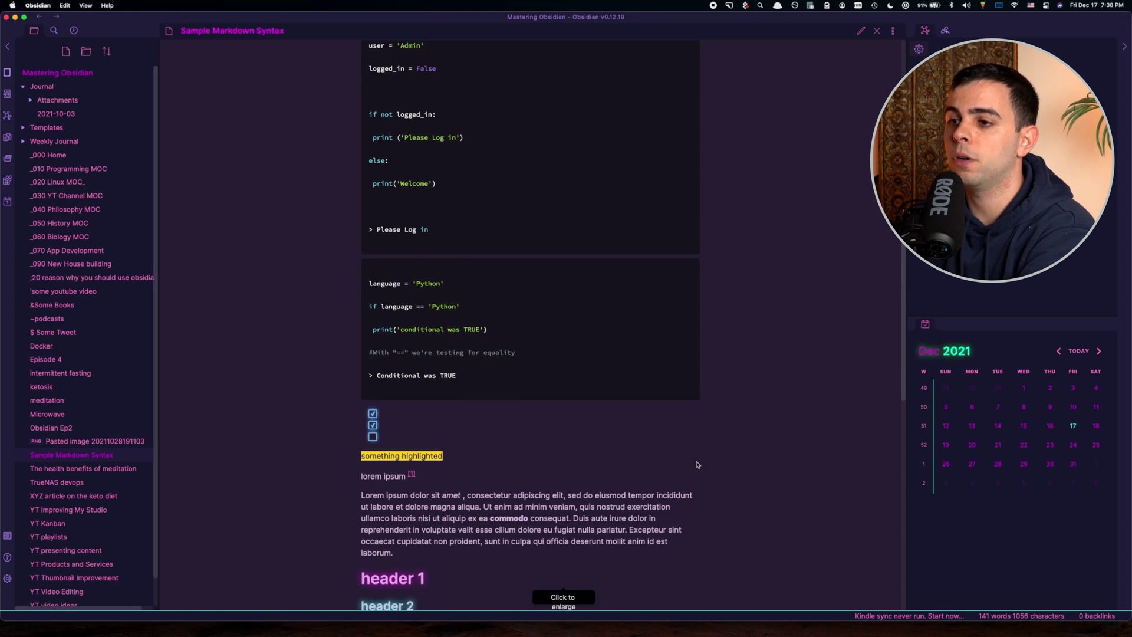